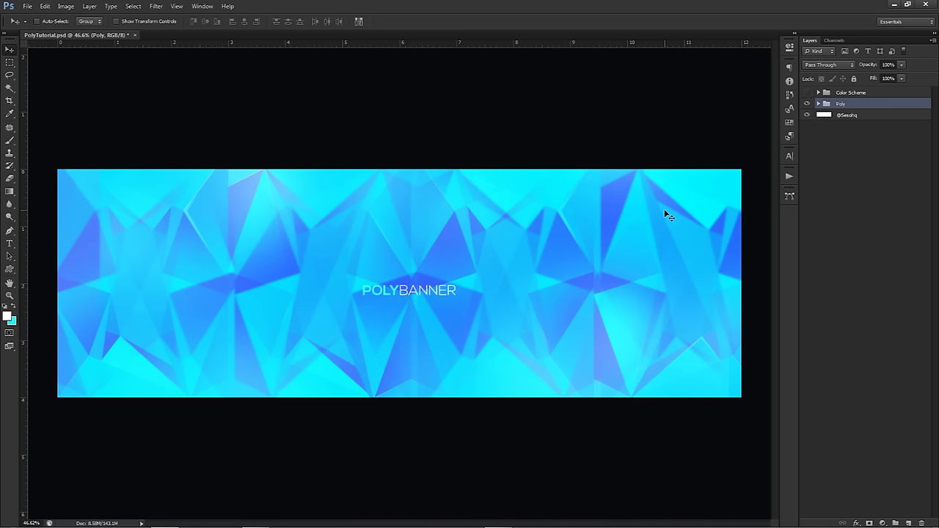
- Expand the Poly group and toggle the BLK CC group to compare the black and coloured versions of the banner
click(818, 104)
click(809, 126)
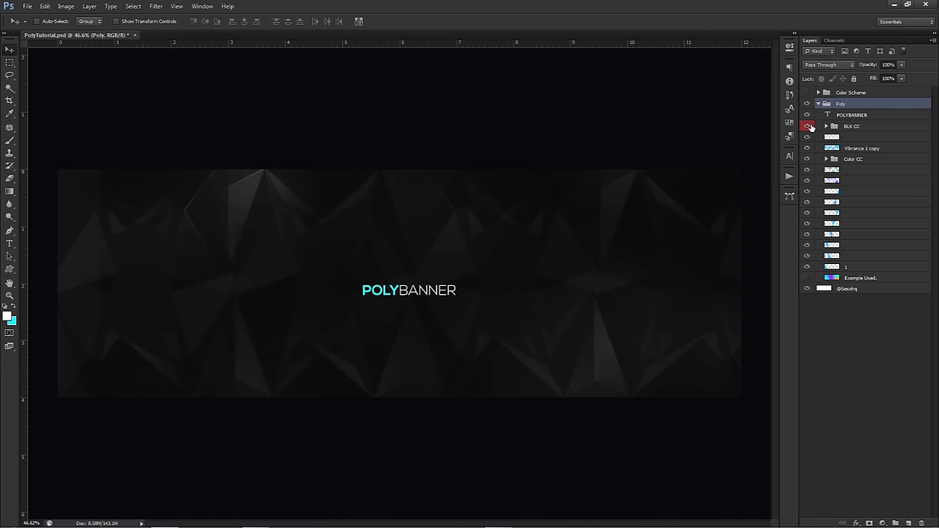
click(807, 126)
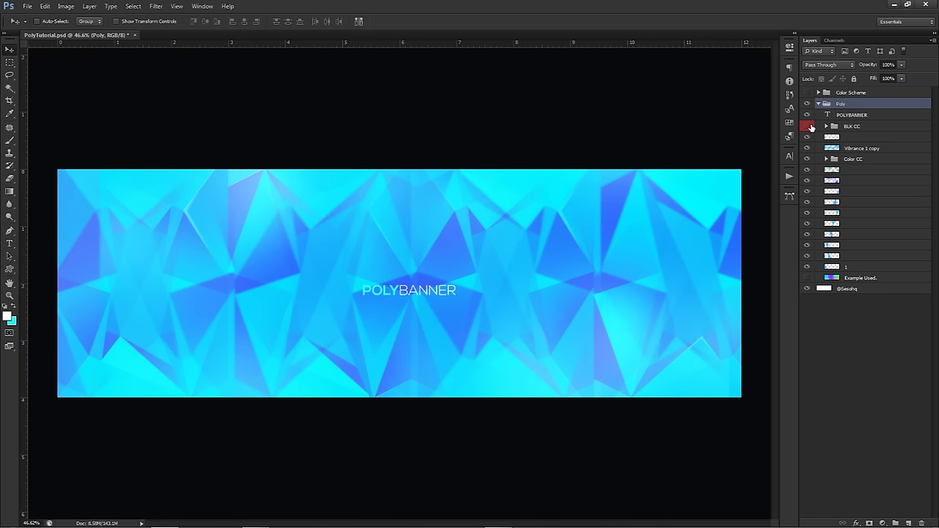
click(808, 126)
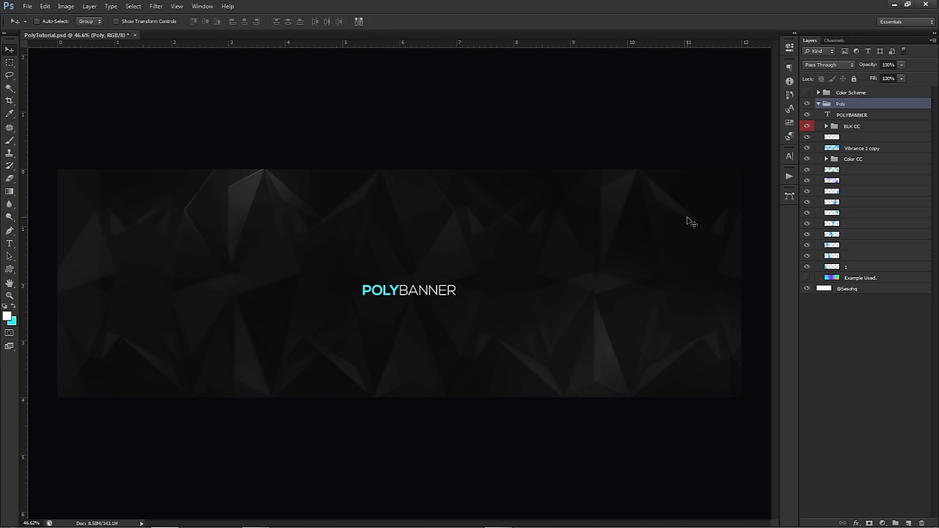
click(807, 127)
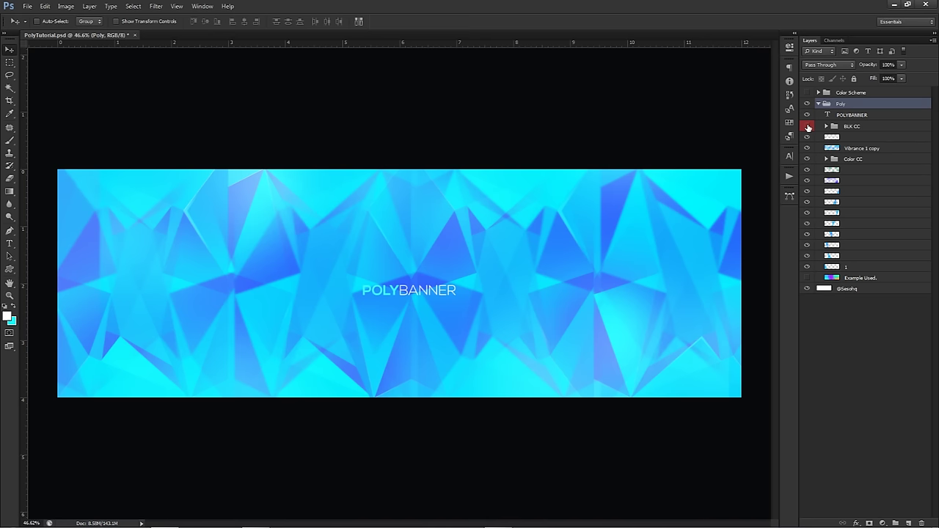
click(819, 105)
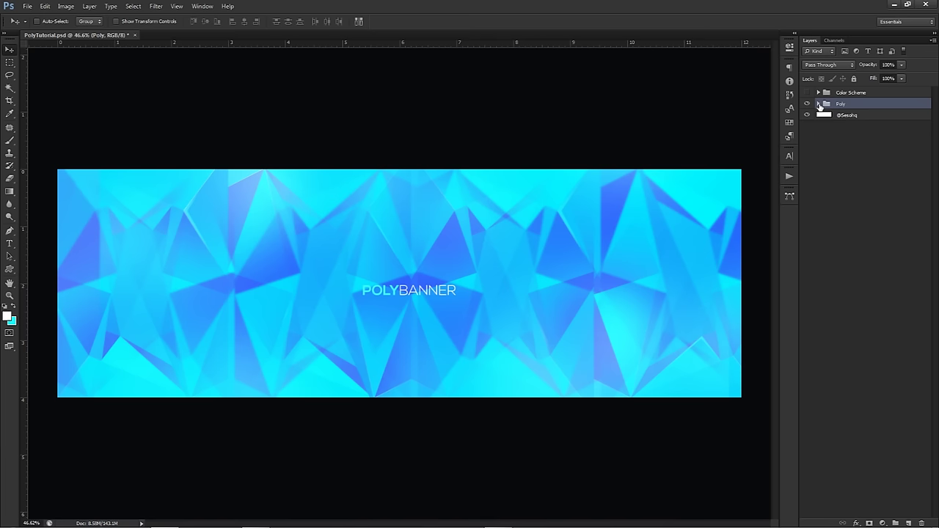
- Hide the Poly group and add a new empty layer above it, ready for the Pen tool
click(807, 104)
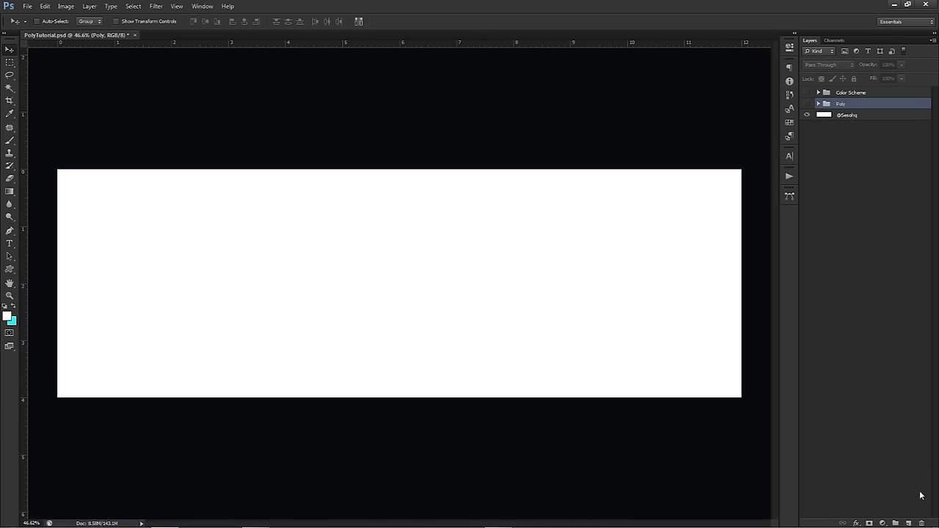
click(908, 523)
key(p)
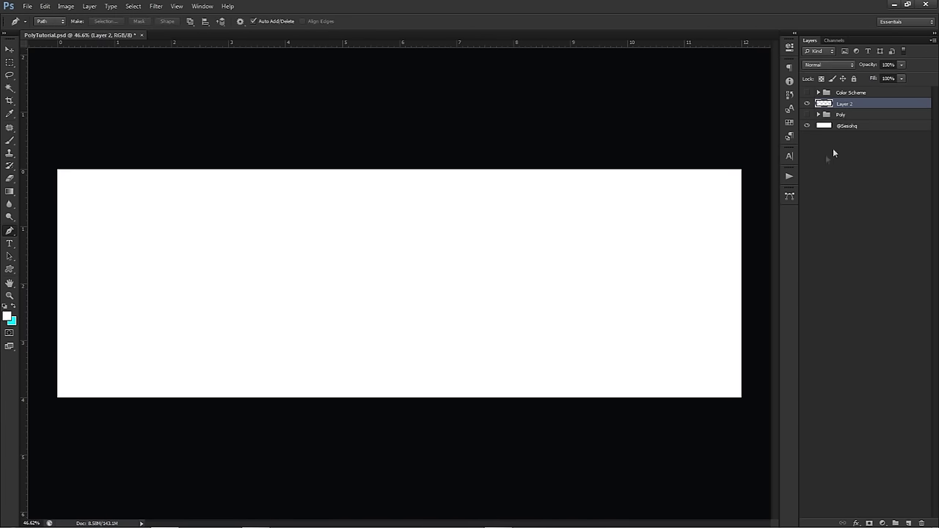
- Briefly show the finished Poly group for reference and hide it again
click(807, 115)
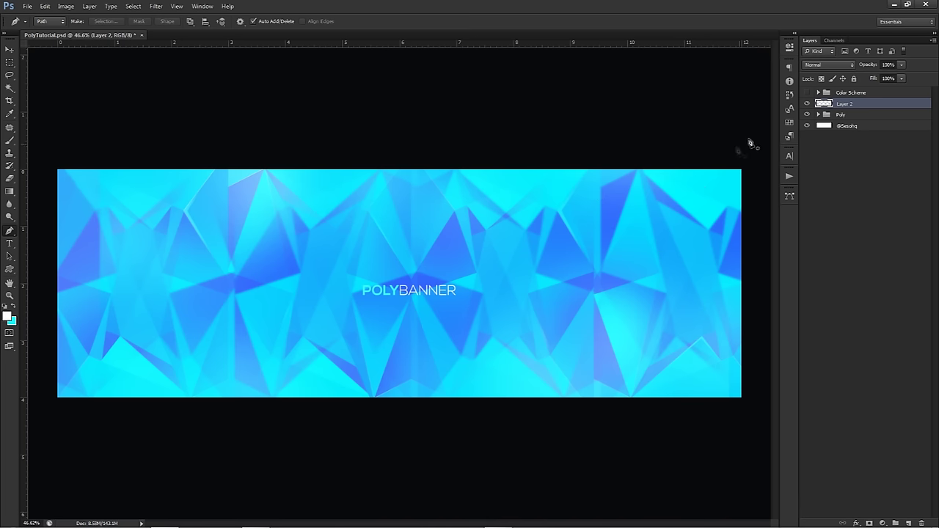
click(807, 114)
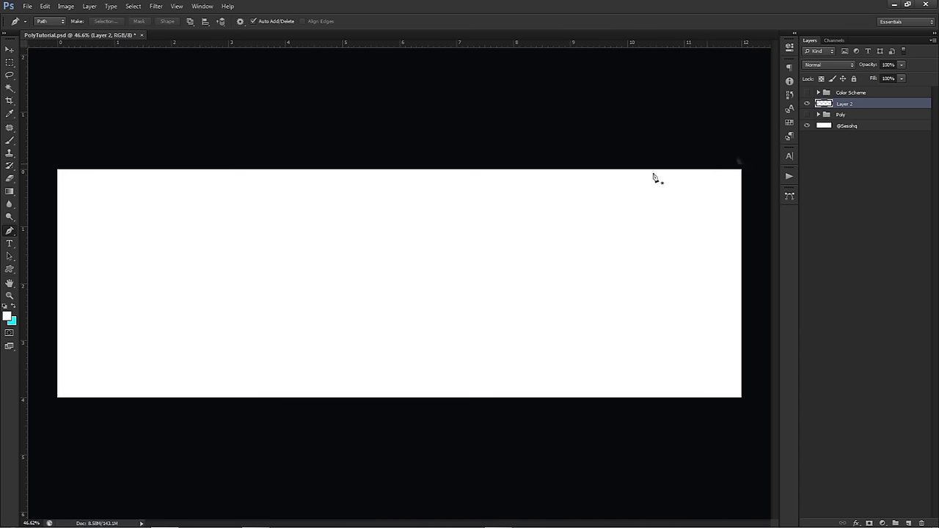
scroll(141, 336, up, 3)
drag(194, 315, 348, 274)
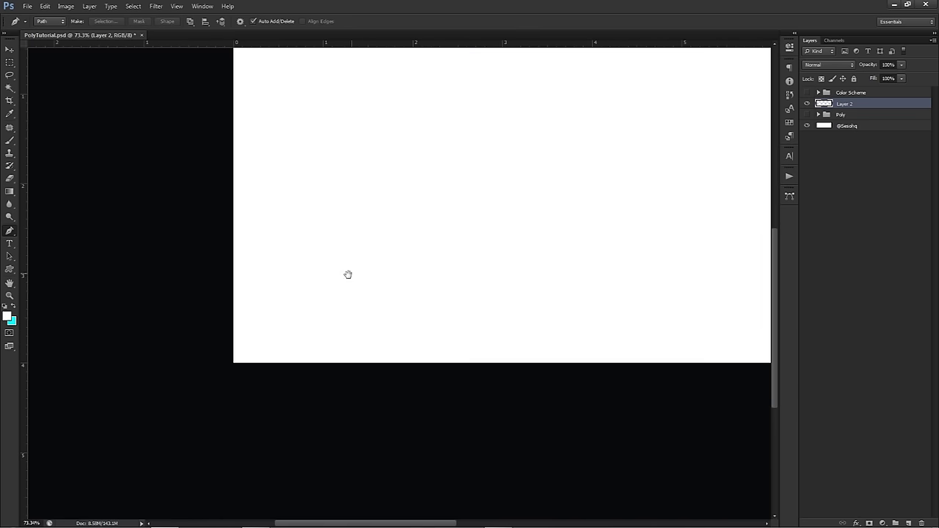
scroll(344, 273, up, 2)
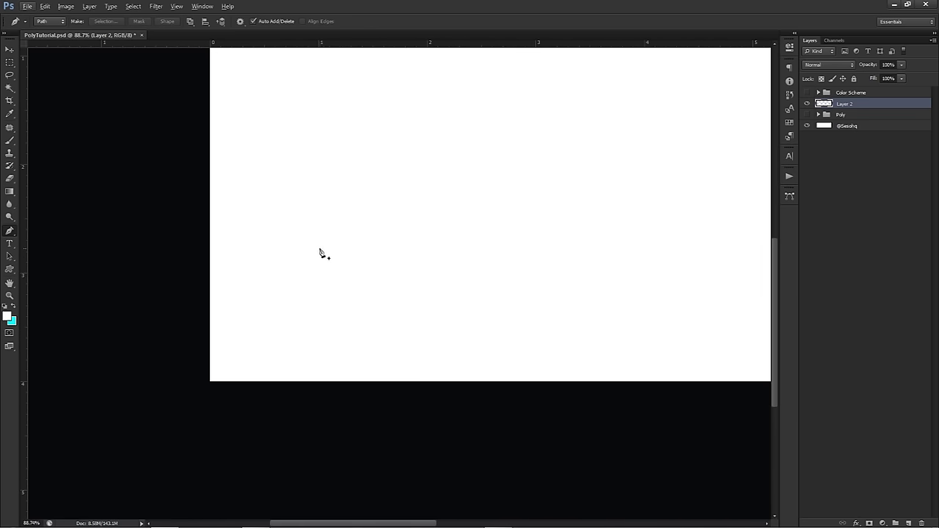
scroll(322, 255, down, 3)
click(28, 6)
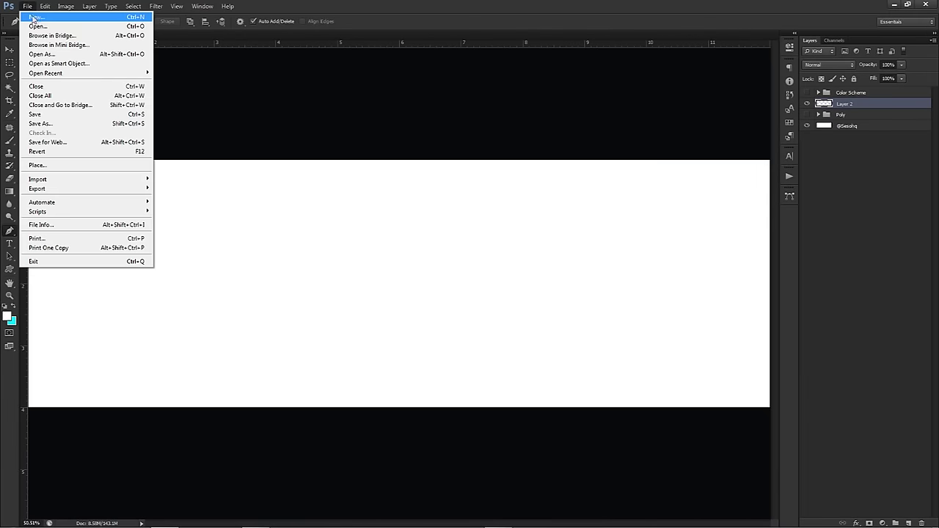
key(Escape)
key(ctrl+n)
click(498, 152)
click(421, 214)
key(Tab)
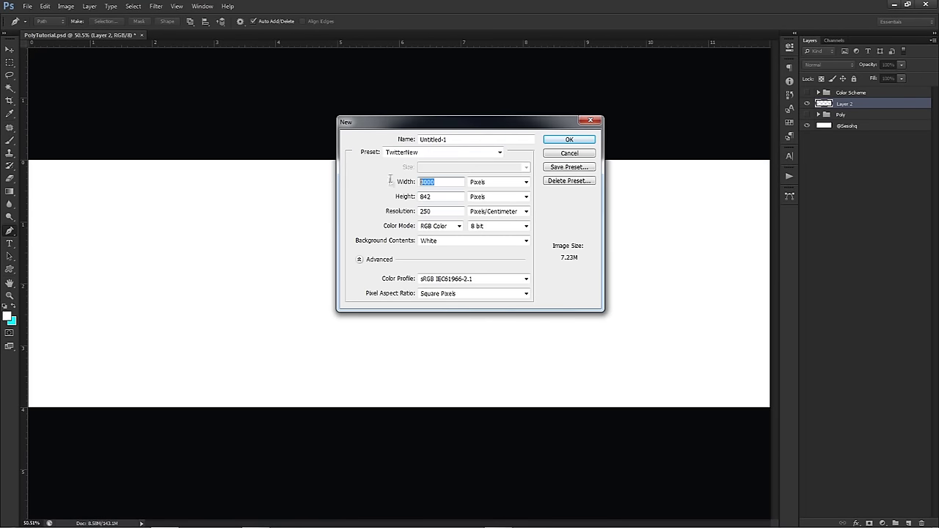
key(Tab)
text(1000)
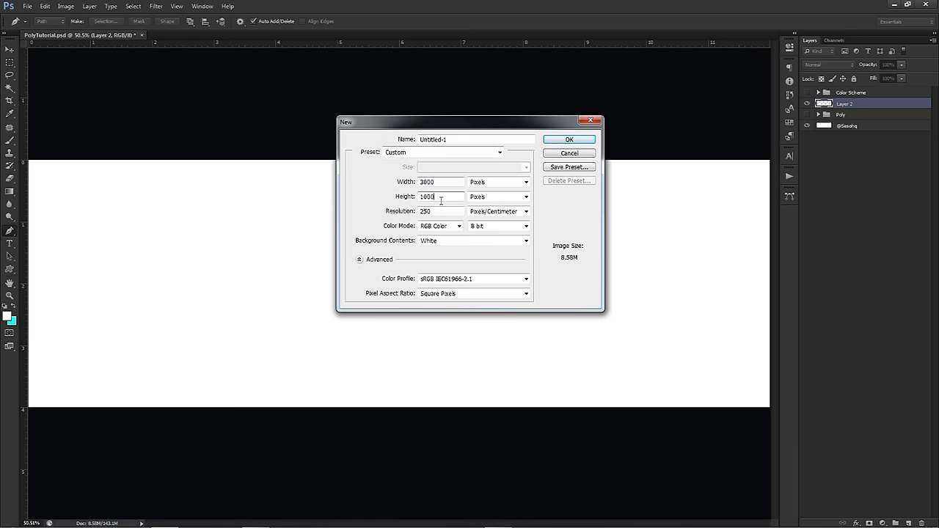
key(Tab)
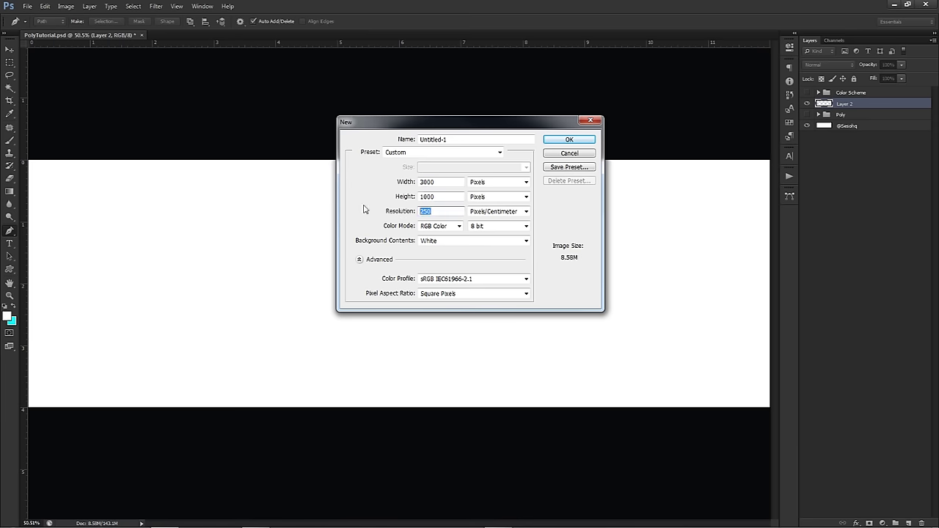
click(568, 153)
- Draw a closed triangular Pen tool path across the canvas's lower-left edge, with its two base points below the canvas
ctrl+click(175, 335)
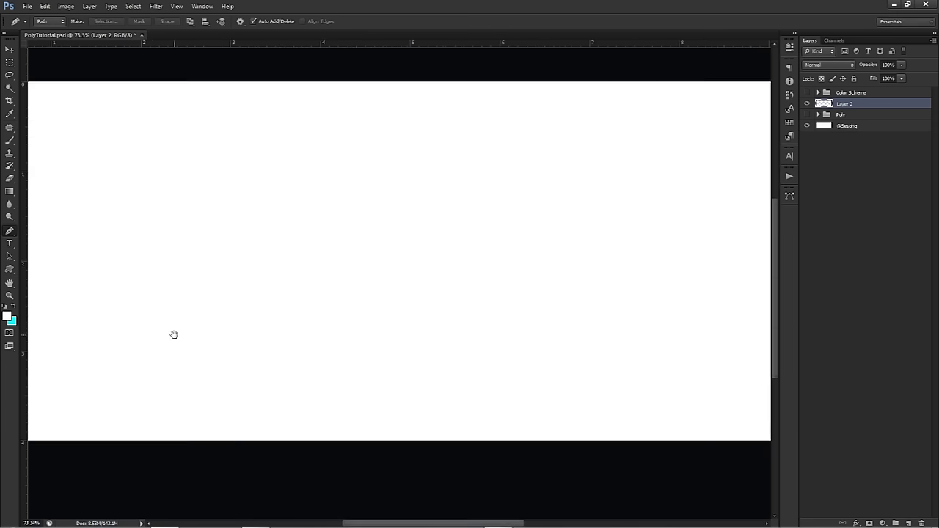
drag(174, 335, 297, 302)
click(187, 398)
click(254, 318)
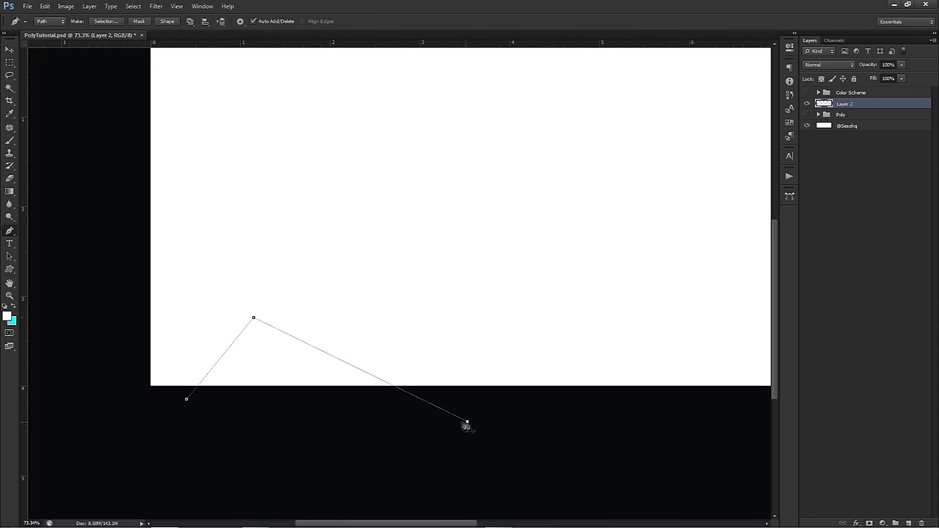
click(467, 424)
scroll(413, 411, down, 3)
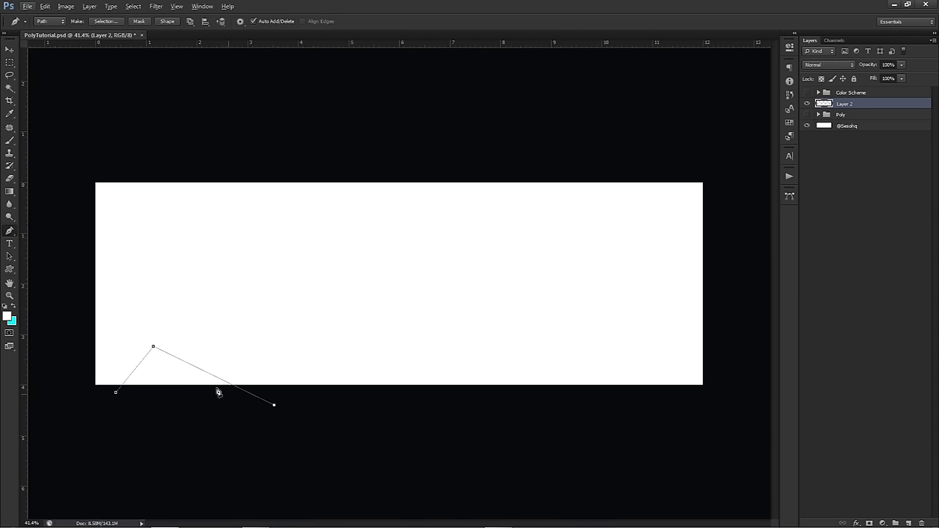
ctrl+click(153, 347)
click(116, 393)
ctrl+click(176, 337)
- Show the Color Scheme group and sample its blue swatches in the foreground color picker to read their hex codes, keeping white
click(806, 93)
click(8, 316)
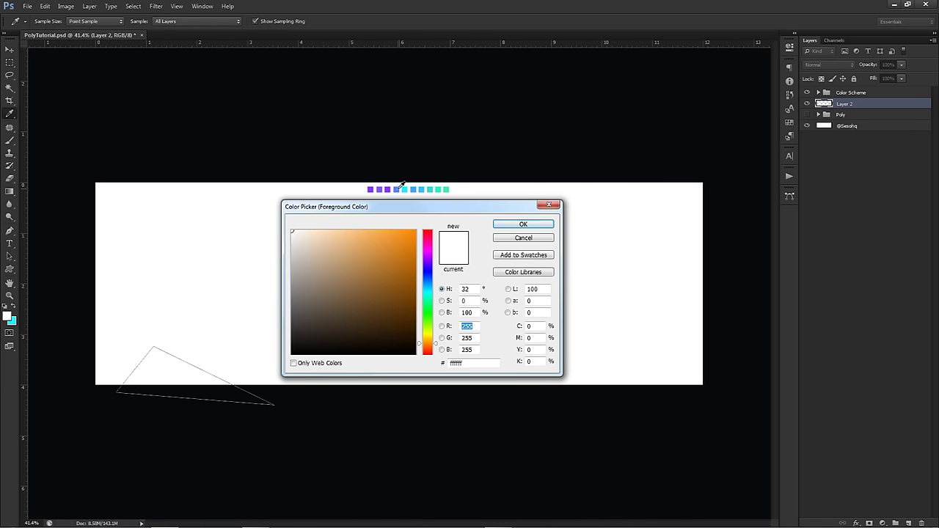
click(397, 188)
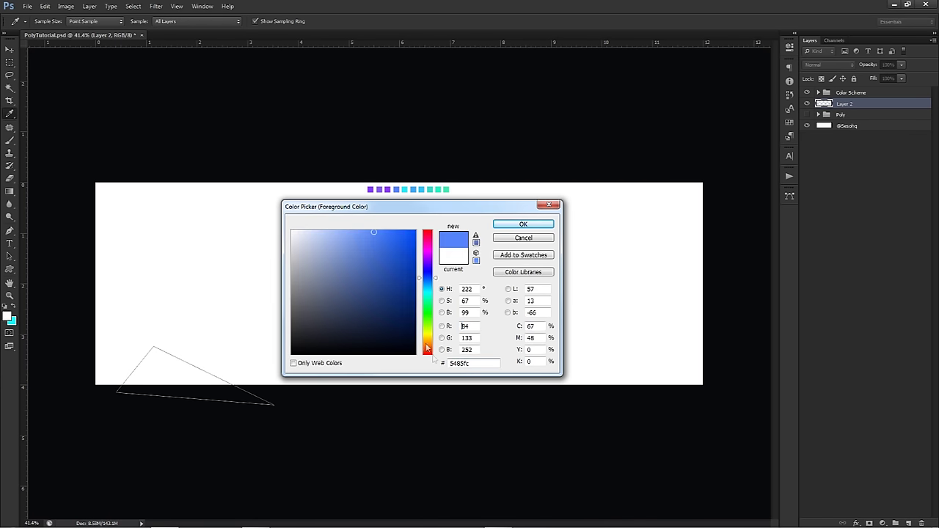
click(414, 189)
click(405, 190)
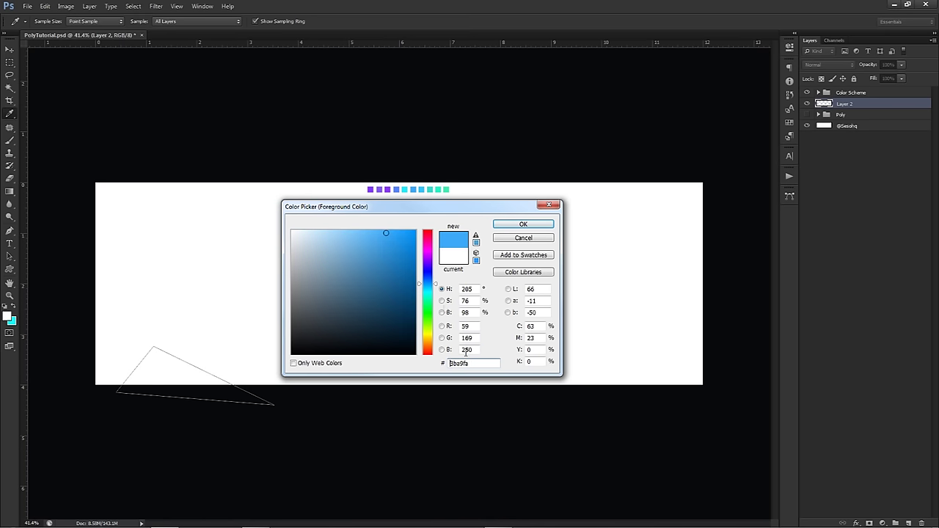
click(423, 188)
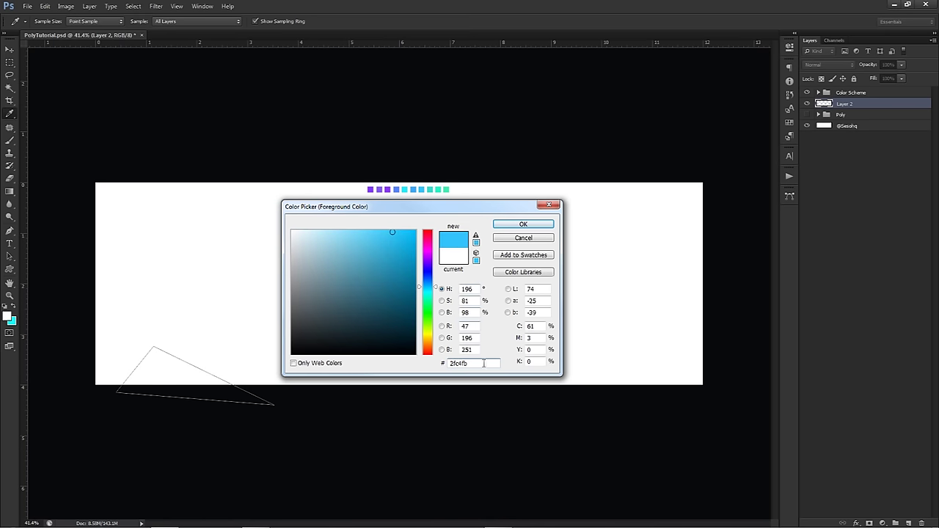
click(522, 238)
key(p)
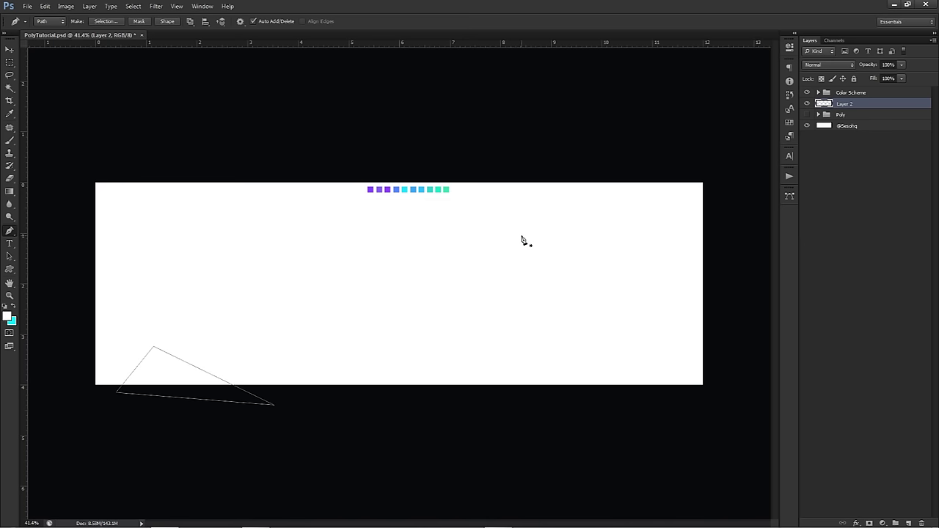
- Fill the triangular path with the blue swatch color 5485fc and delete the path
right_click(458, 259)
click(491, 317)
click(653, 165)
click(628, 189)
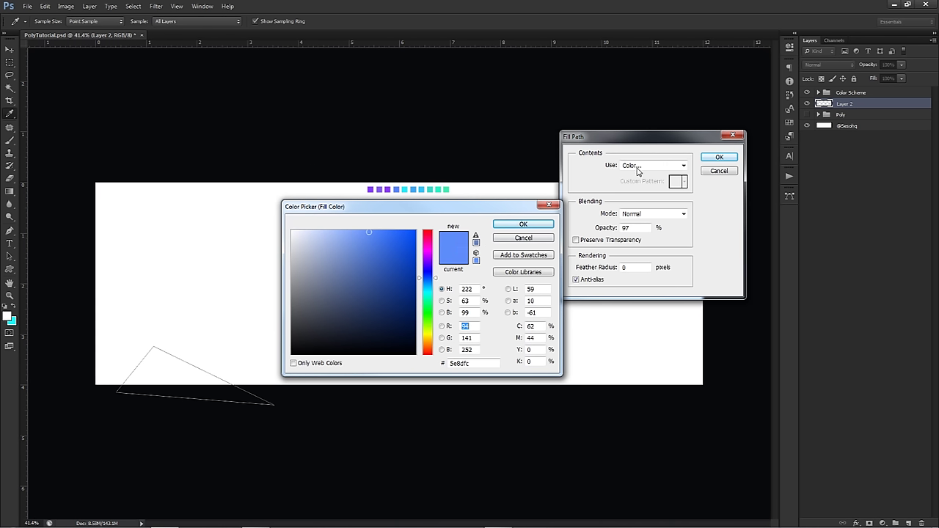
click(400, 189)
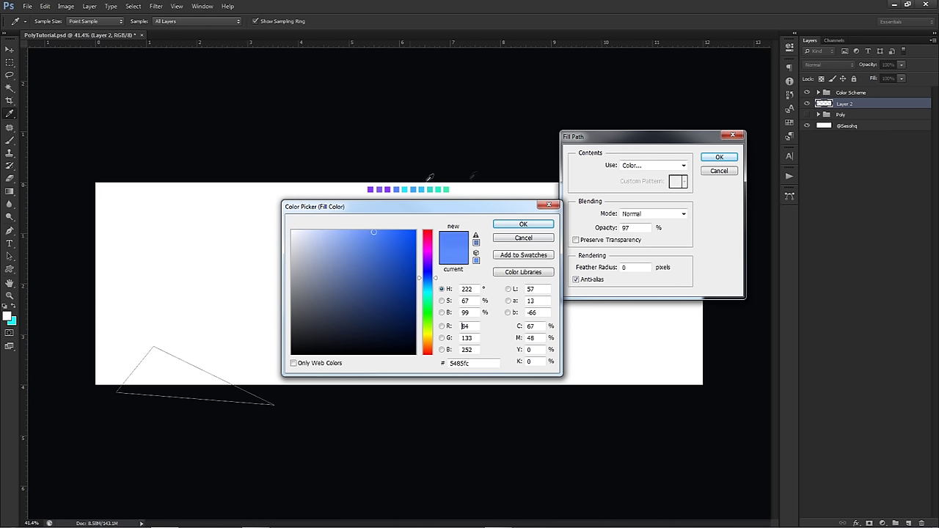
click(532, 223)
key(Return)
right_click(501, 233)
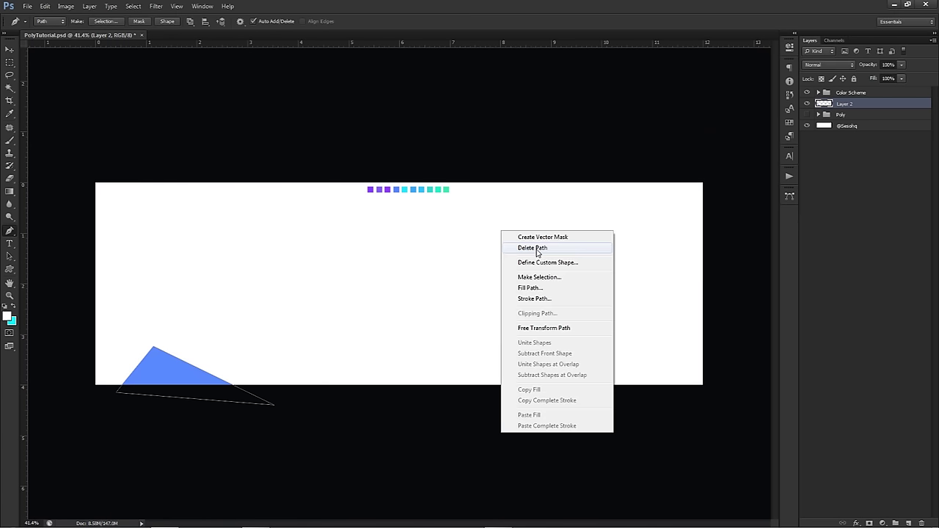
click(536, 249)
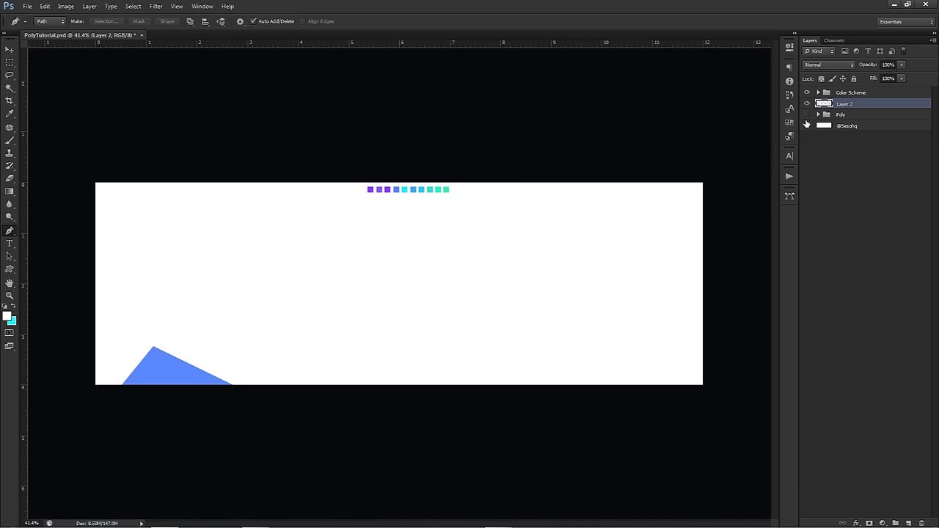
- Show the Poly group and examine the edges and thin white highlights of its polygons up close
click(806, 115)
scroll(213, 194, up, 5)
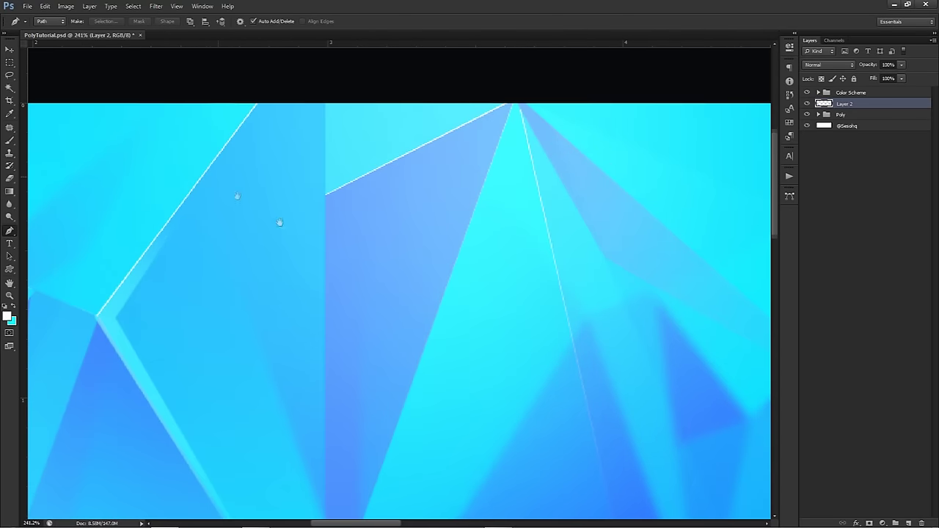
drag(279, 222, 352, 252)
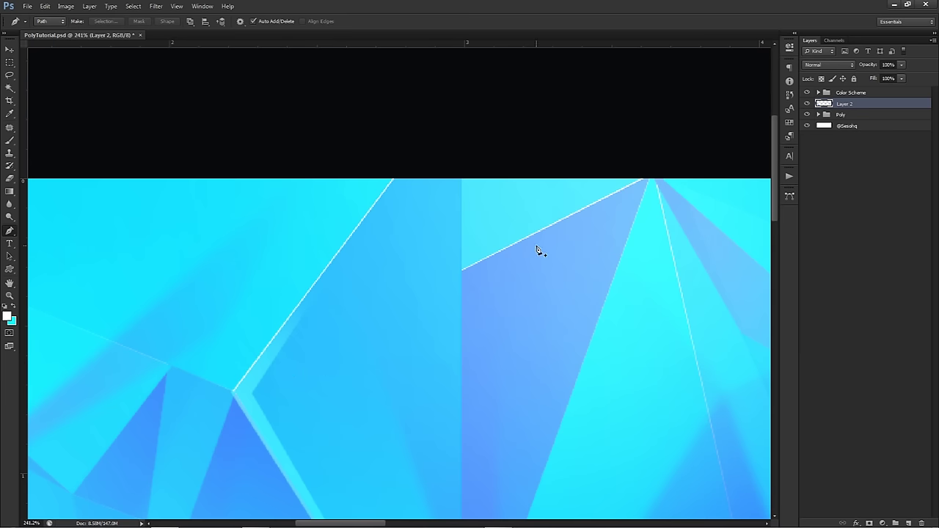
scroll(535, 220, down, 2)
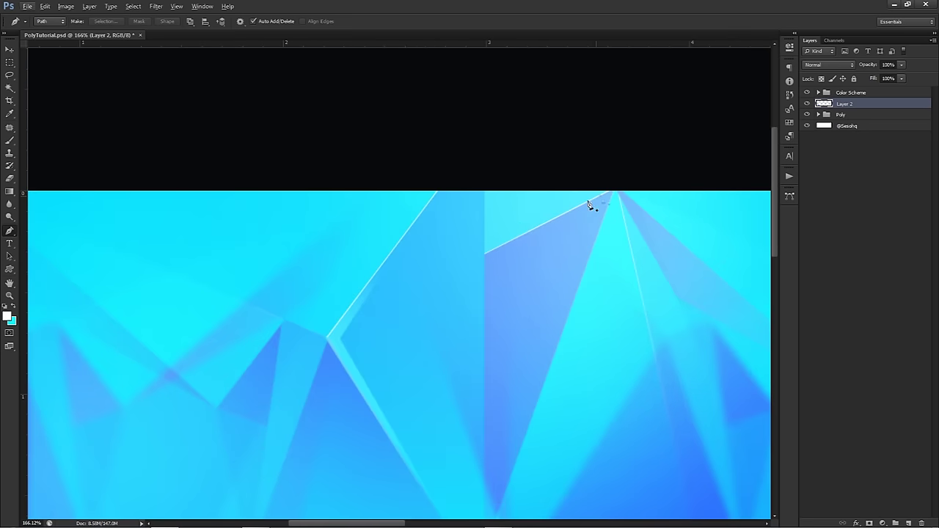
scroll(600, 218, down, 3)
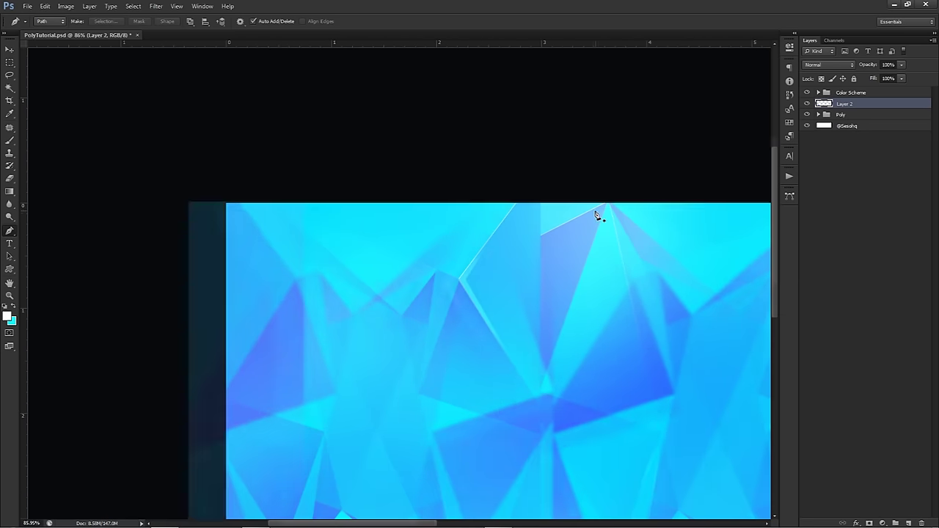
click(808, 126)
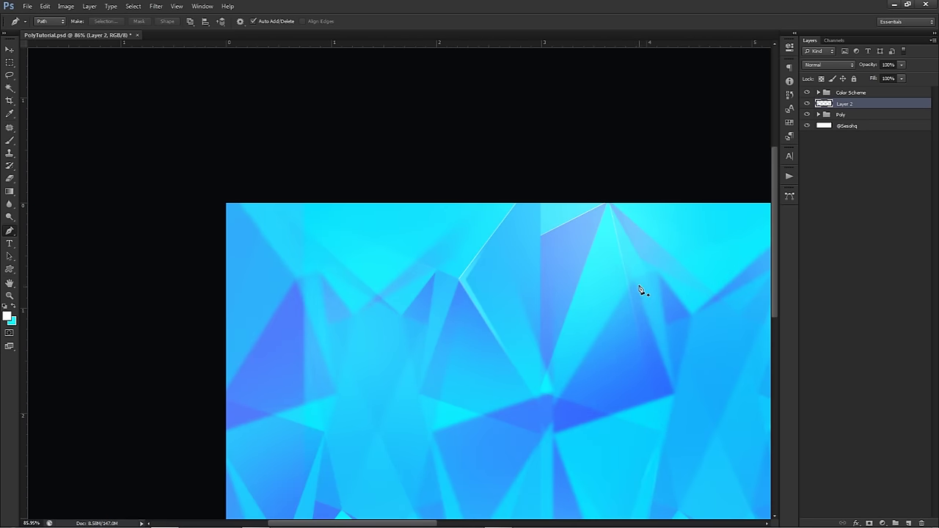
scroll(639, 290, down, 1)
scroll(640, 289, down, 1)
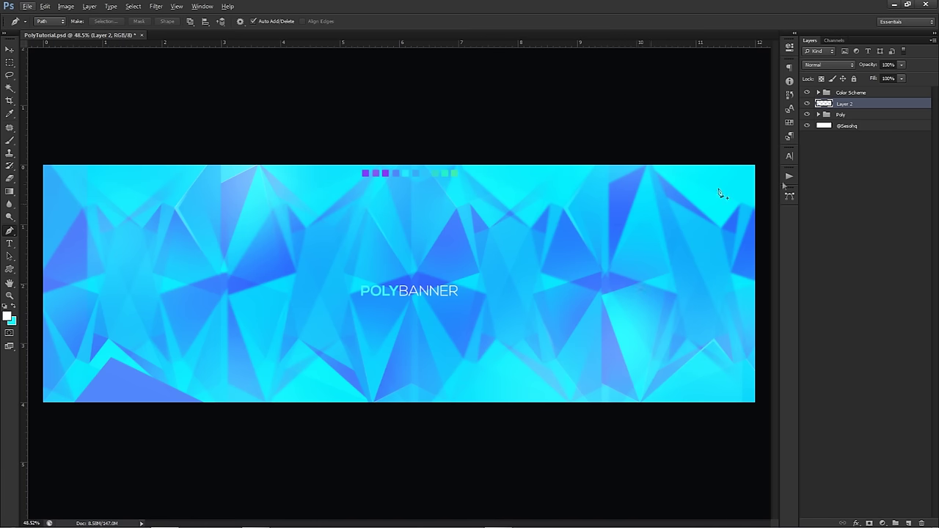
- Hide the Poly group and keep the blue triangle's layer visible
click(807, 103)
click(807, 114)
click(807, 104)
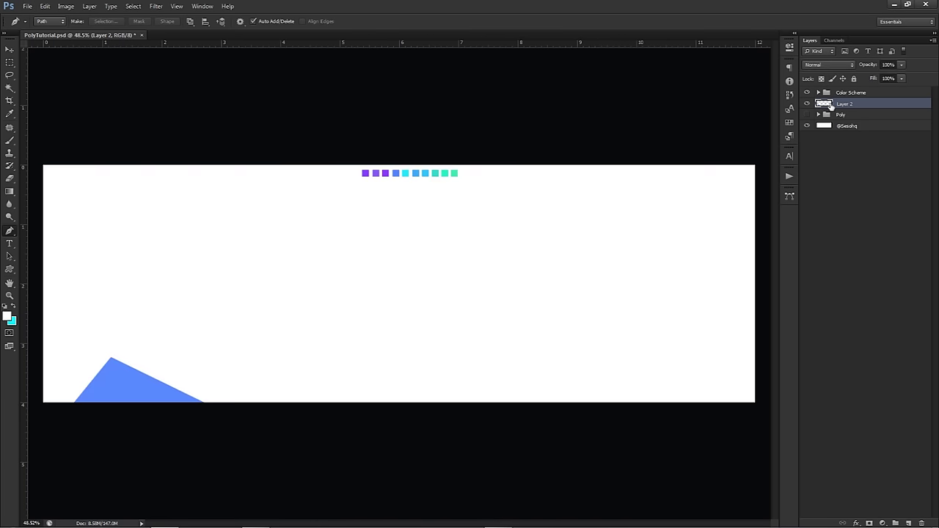
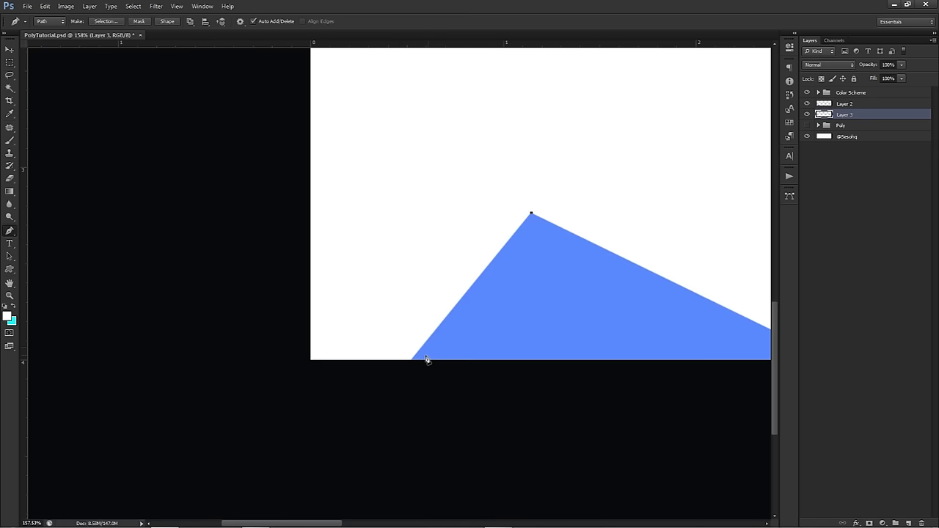
- Draw a triangular path with the Pen tool along the left slope of the blue triangle, from its base to its peak
click(409, 364)
click(289, 208)
key(ctrl+z)
click(371, 314)
click(531, 215)
scroll(569, 245, down, 5)
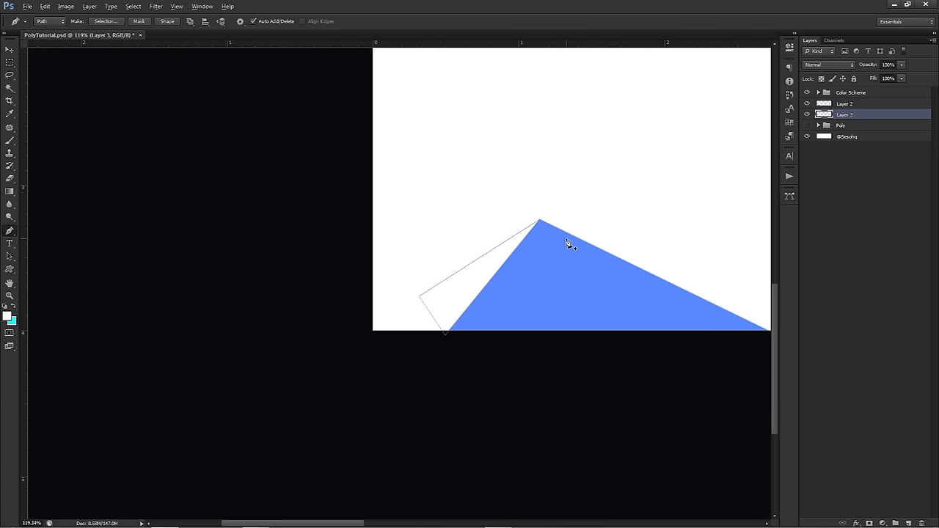
scroll(394, 297, down, 4)
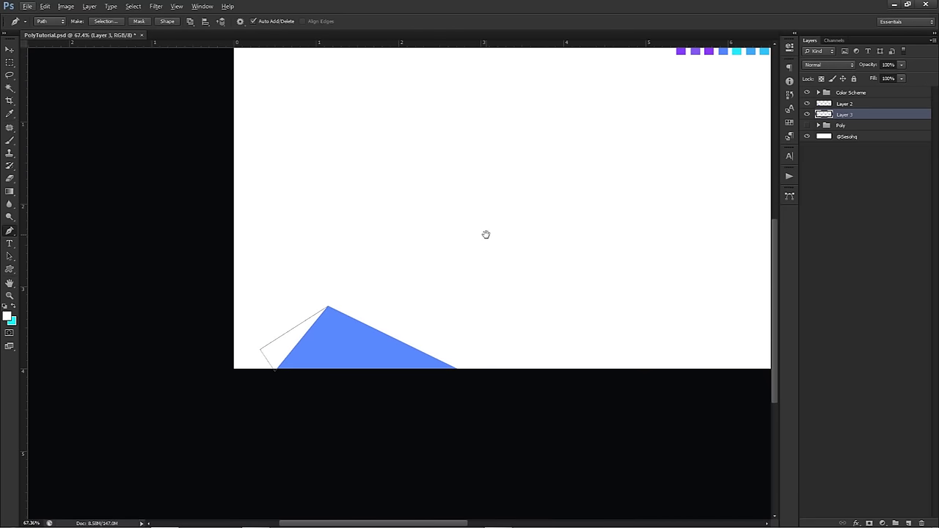
- Fill the triangular path with the bright cyan color scheme swatch and delete the path
right_click(392, 261)
click(425, 316)
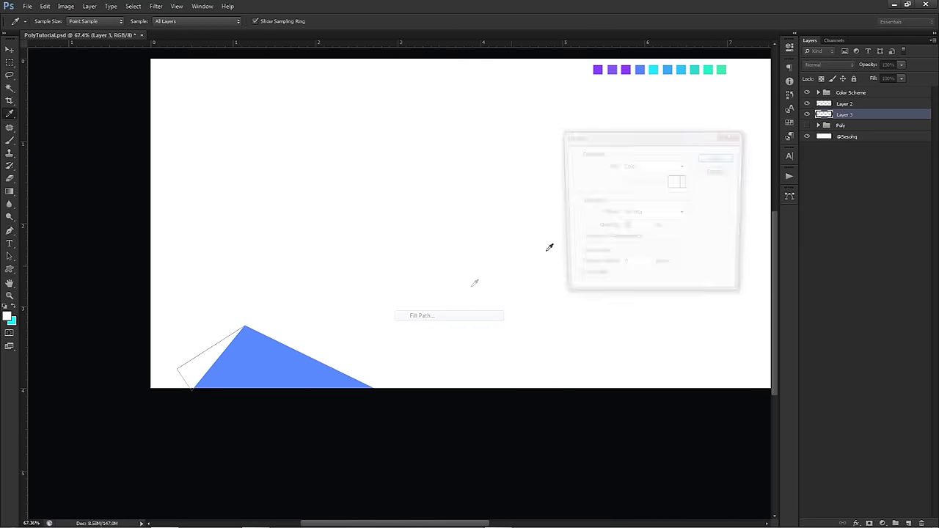
click(683, 166)
click(629, 191)
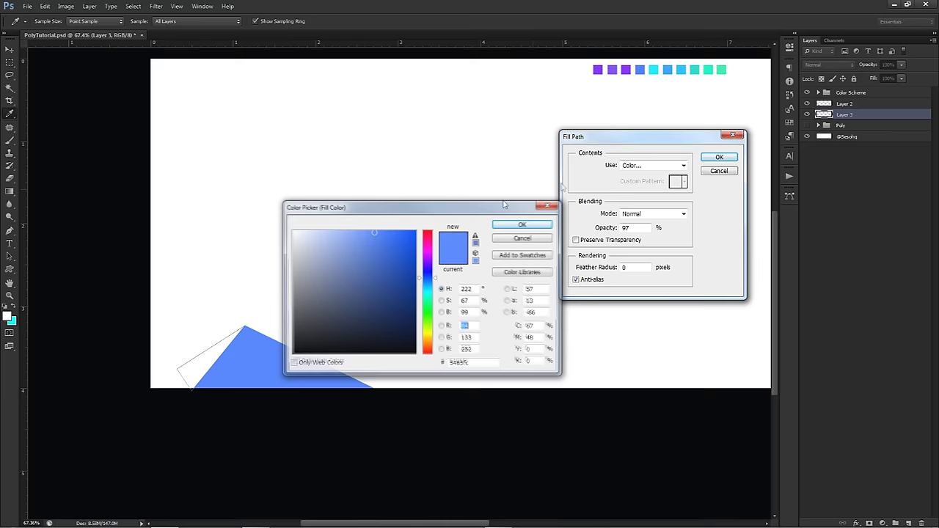
click(654, 70)
click(528, 224)
click(719, 157)
right_click(392, 186)
click(461, 204)
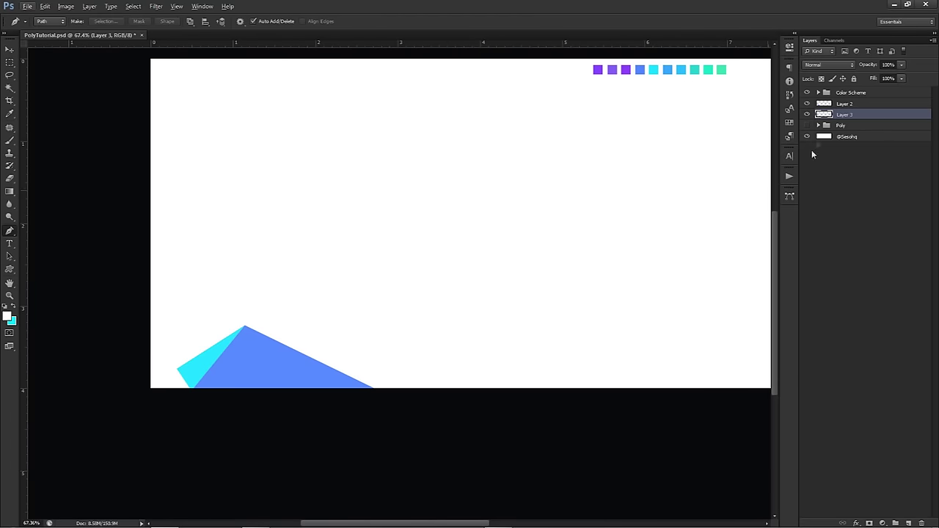
- Add a new layer above the Poly group and draw a closed path around the canvas's lower-left corner along the cyan shape's edge
click(841, 125)
click(908, 523)
drag(155, 350, 184, 345)
click(262, 425)
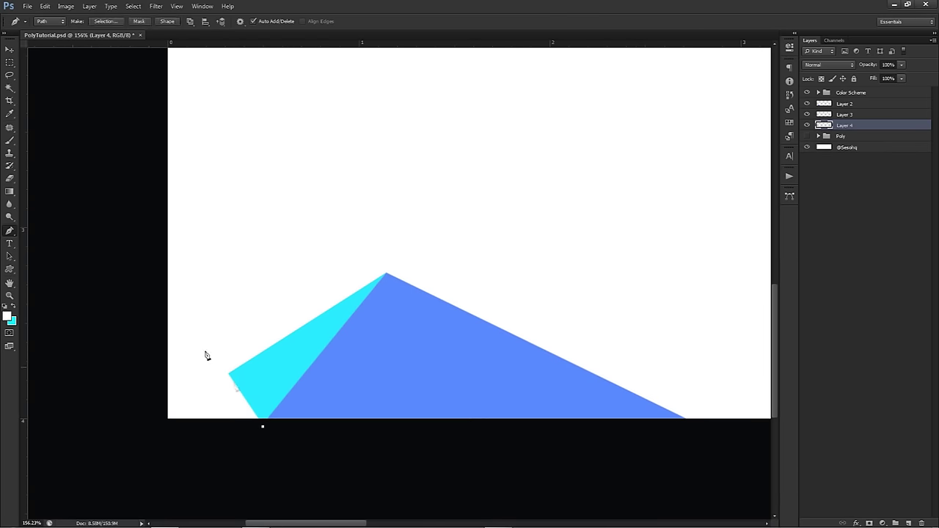
click(125, 415)
click(152, 439)
click(262, 427)
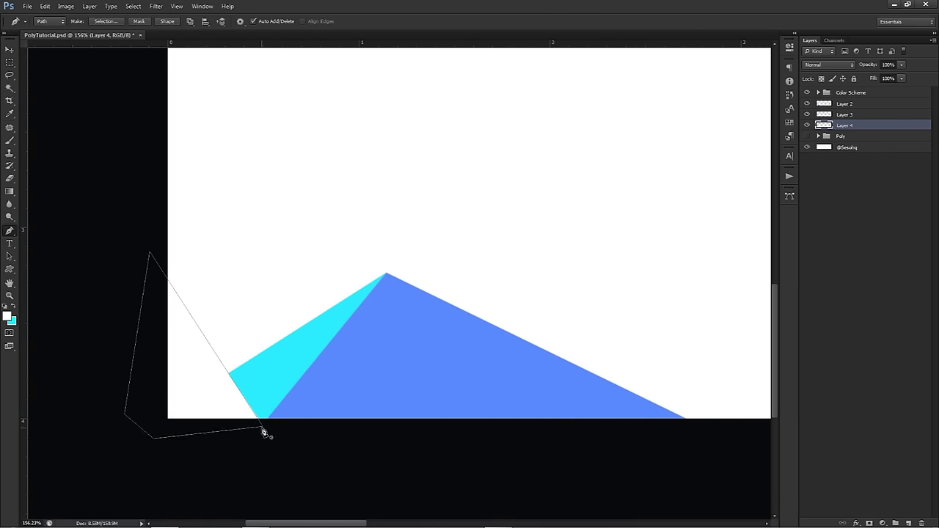
- Adjust the corner path's lower-right and top anchor points so its slanted side lines up with the cyan shape's edge
scroll(254, 429, up, 5)
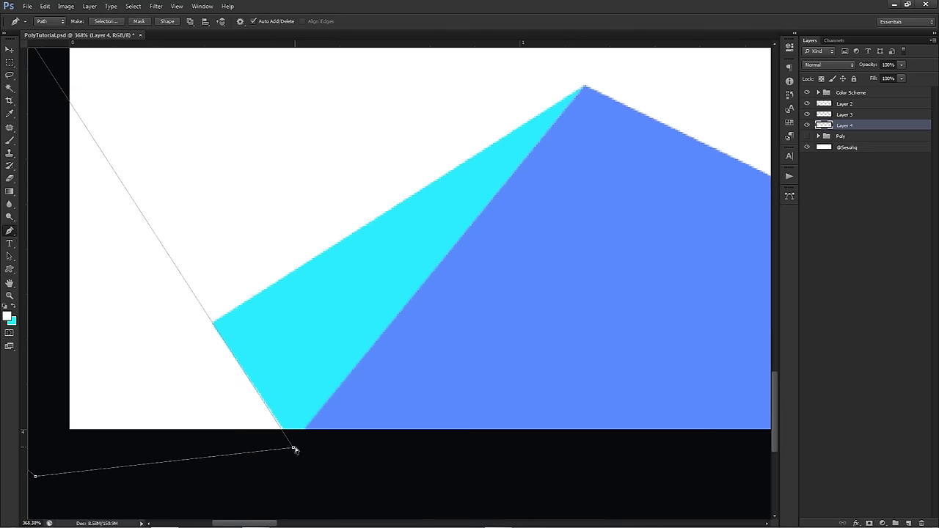
drag(294, 451, 300, 453)
scroll(179, 264, down, 2)
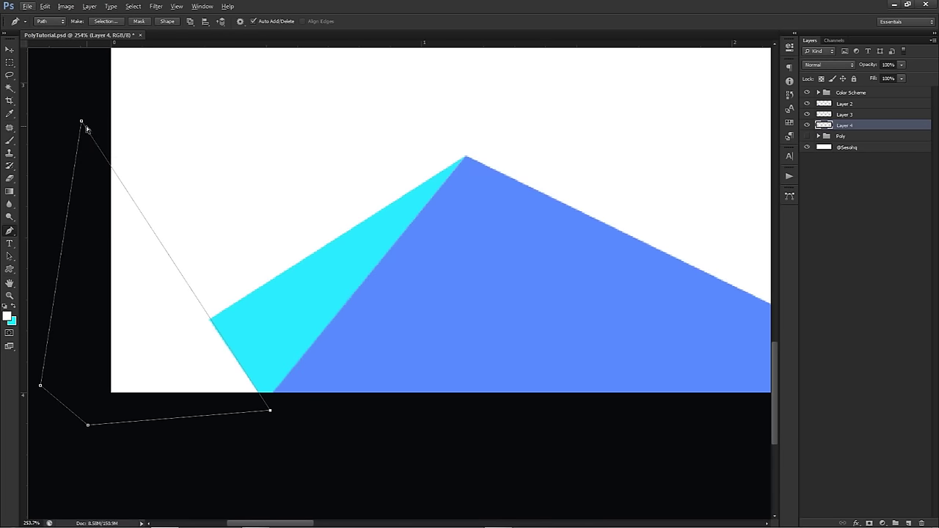
drag(82, 122, 82, 129)
scroll(293, 236, down, 3)
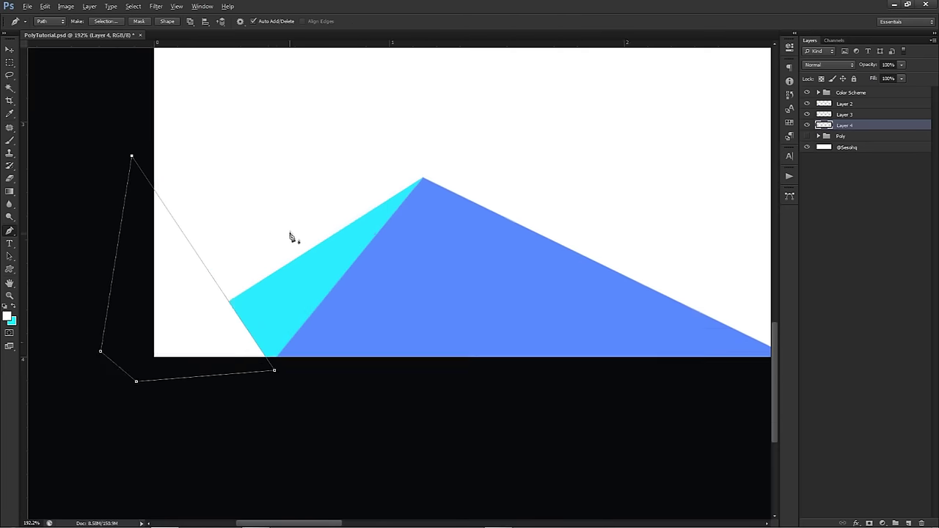
right_click(360, 215)
click(387, 270)
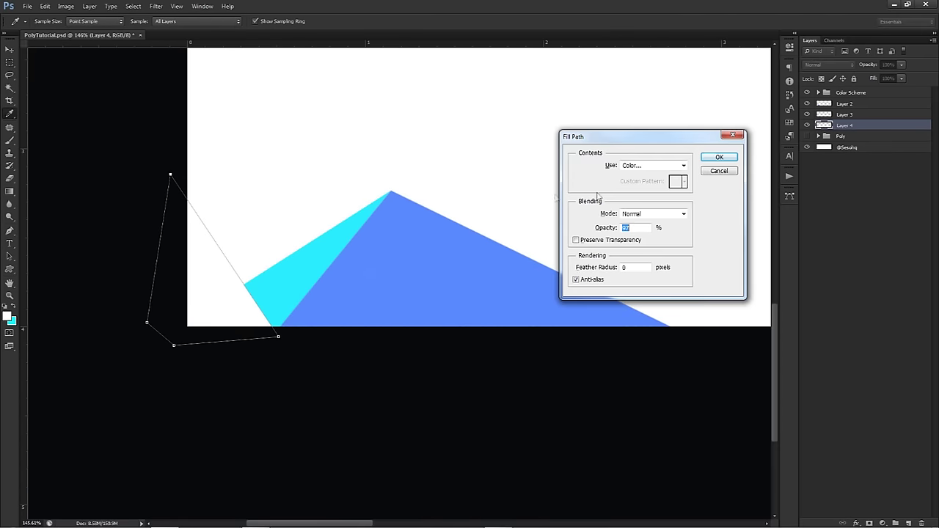
click(721, 172)
key(p)
scroll(650, 269, down, 5)
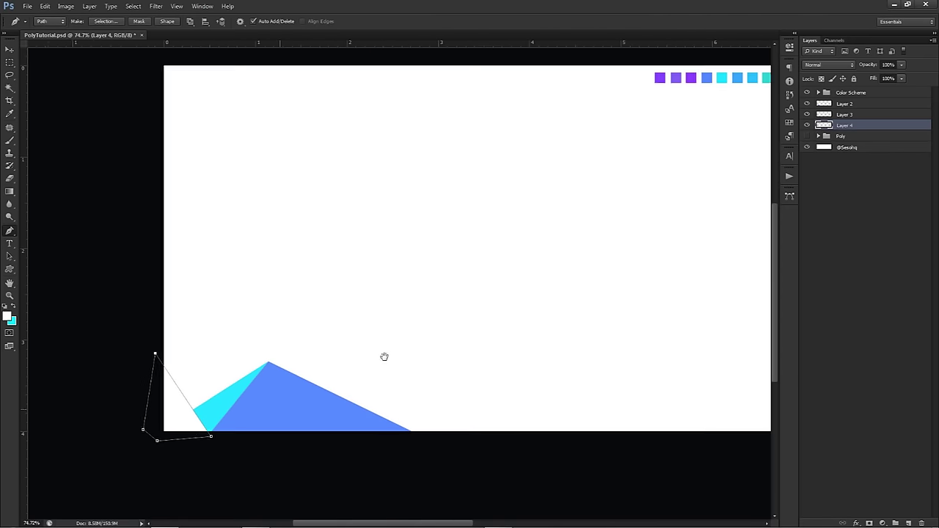
- Fill the corner path with the blue swatch color 3ba9fa and delete the path
right_click(550, 285)
click(579, 335)
click(653, 165)
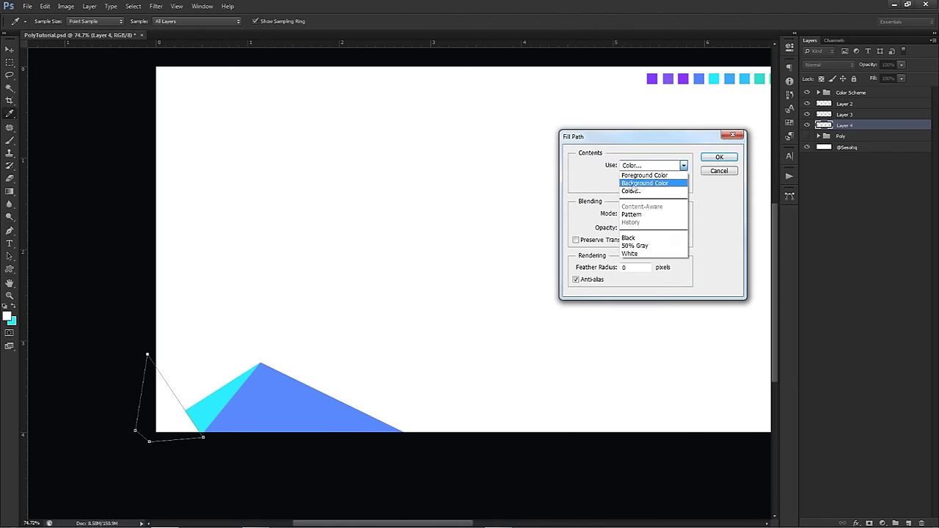
click(638, 194)
click(729, 78)
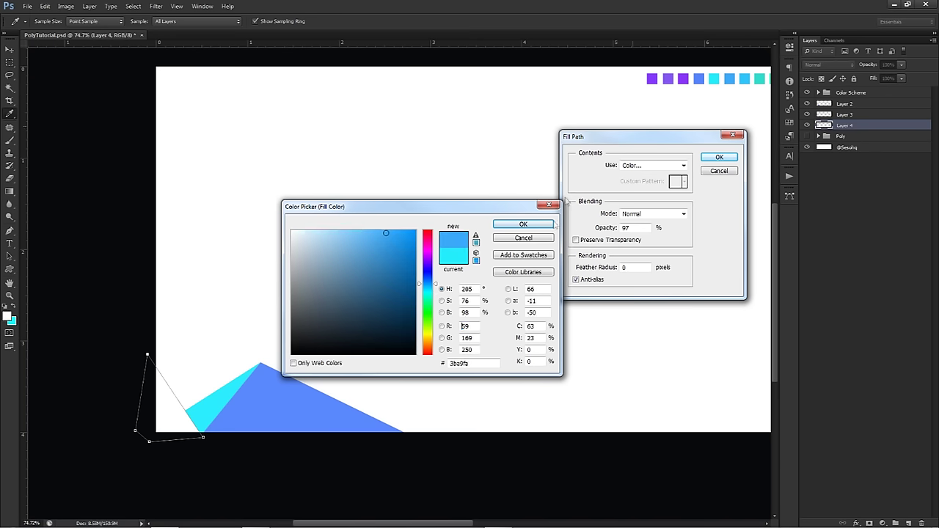
key(Return)
click(718, 157)
right_click(562, 220)
click(595, 234)
- Add a new layer above the Poly group and draw a pointed path rising from the corner shape's slanted upper edge
click(872, 136)
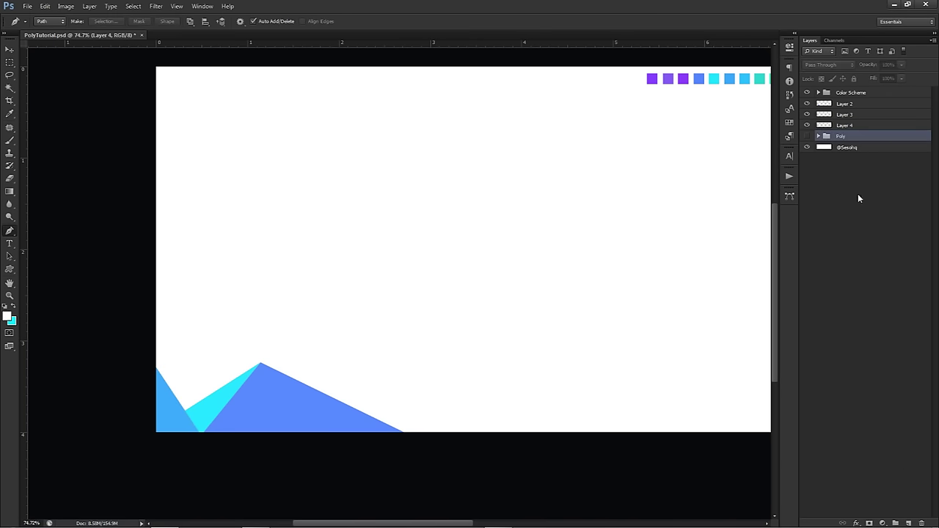
click(907, 522)
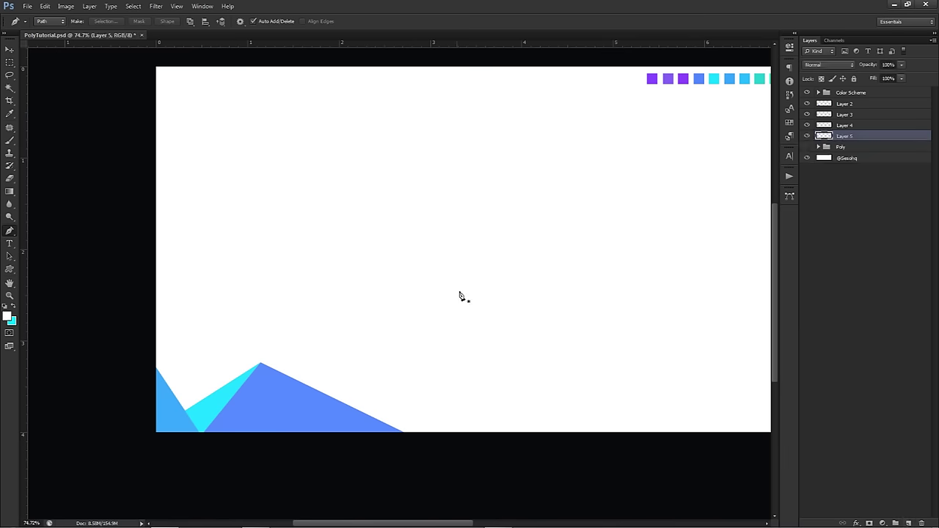
scroll(134, 360, up, 2)
scroll(133, 360, up, 2)
click(170, 364)
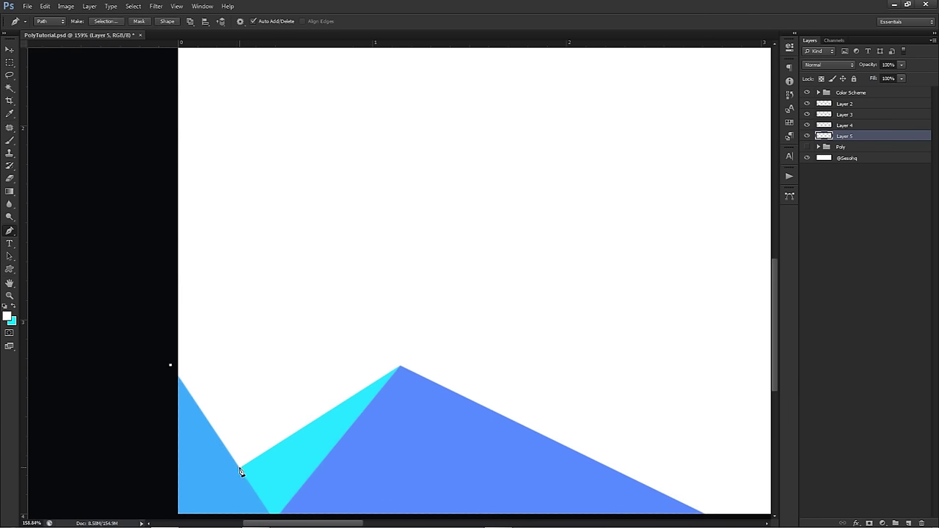
scroll(285, 283, down, 3)
click(285, 261)
click(220, 327)
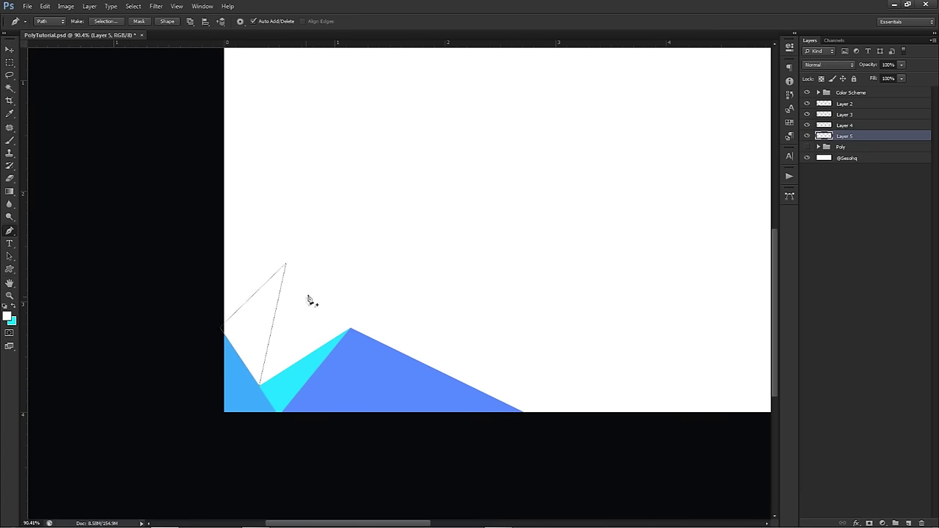
scroll(377, 273, down, 3)
right_click(454, 246)
click(478, 310)
click(535, 172)
- Fill the pointed path with the light blue swatch color 2fc4fb and delete the path
right_click(535, 192)
click(564, 249)
click(657, 165)
click(629, 192)
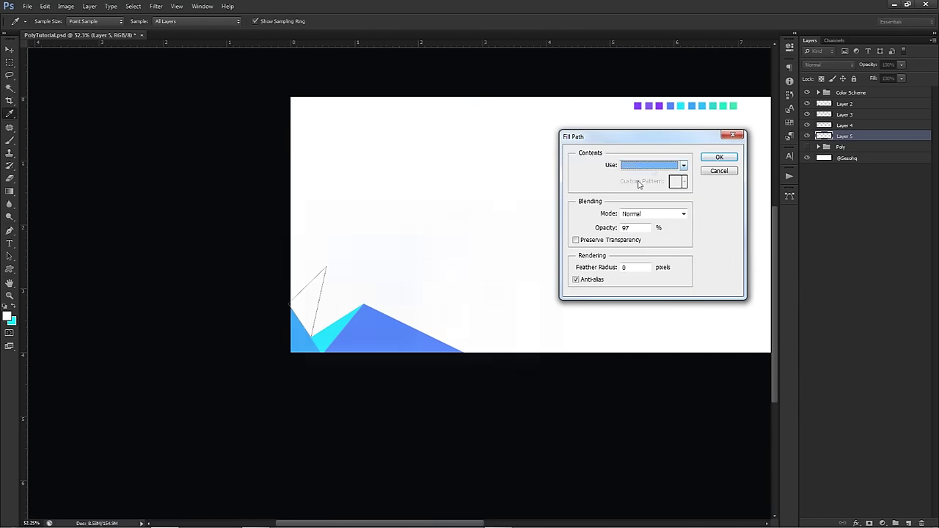
click(699, 103)
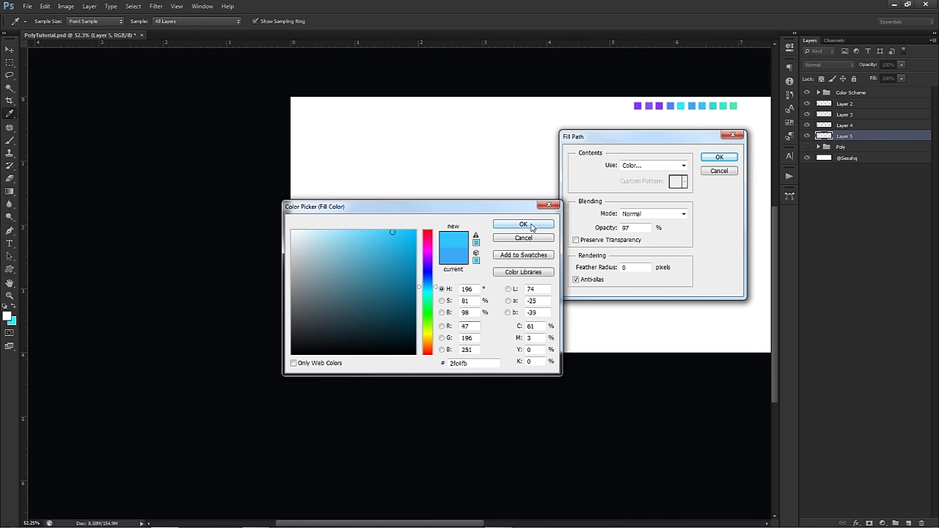
click(523, 223)
click(719, 157)
right_click(612, 193)
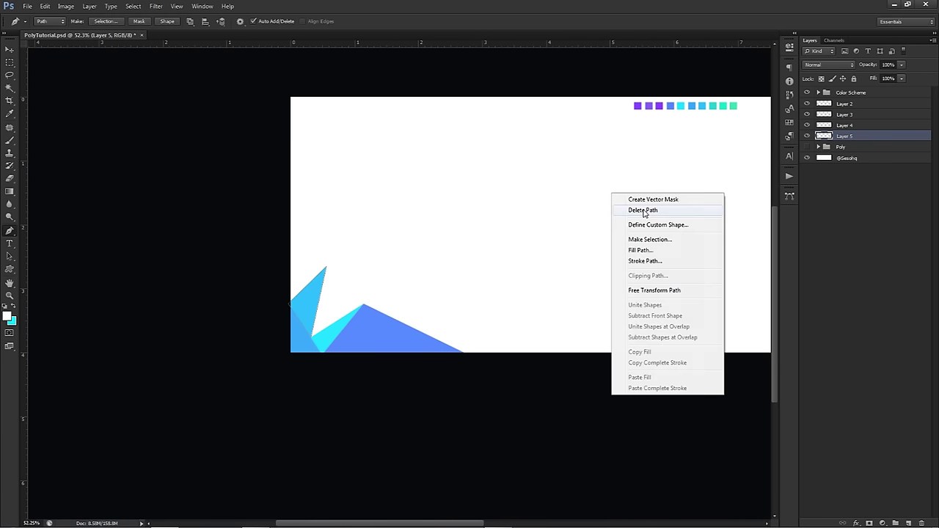
click(631, 210)
- Add a new layer below Layer 5 and draw a triangular path closing the gap between the light blue and blue peaks
click(907, 523)
drag(843, 138, 838, 154)
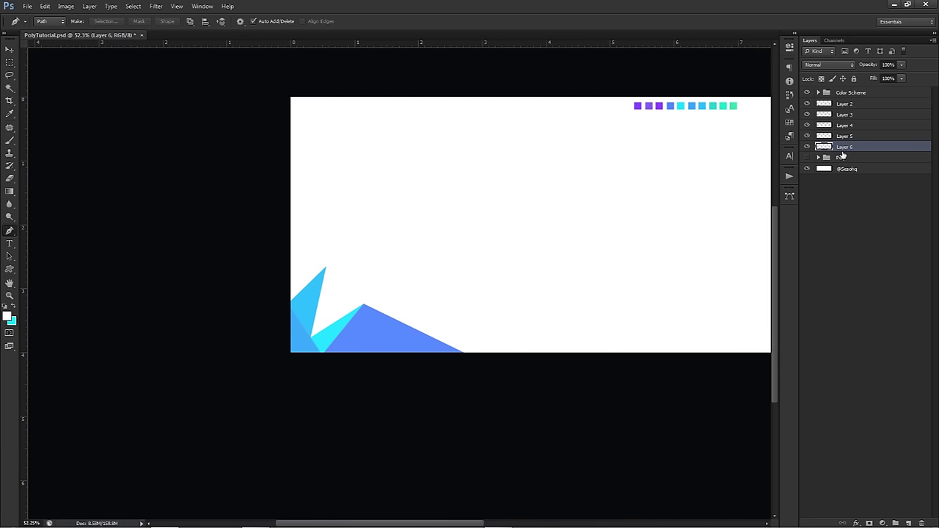
scroll(302, 328, up, 1)
scroll(302, 330, up, 3)
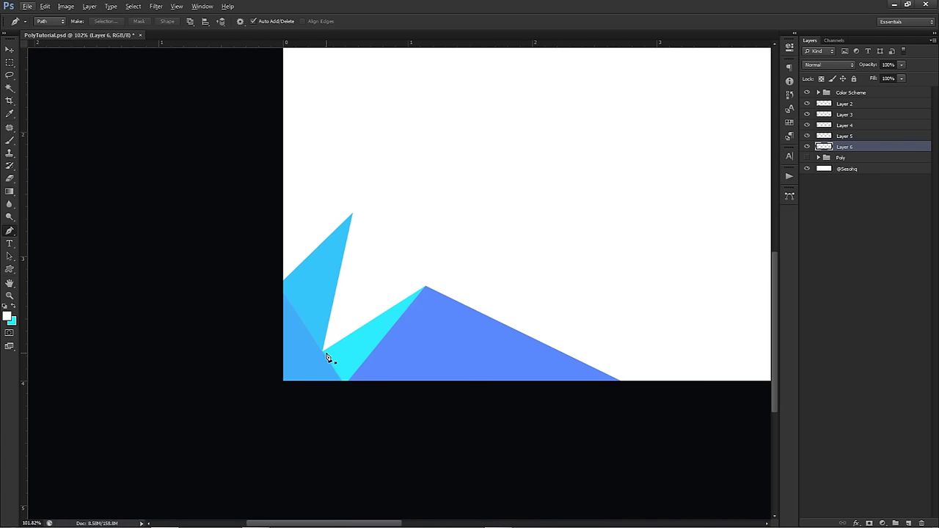
scroll(328, 358, up, 3)
click(324, 355)
click(389, 59)
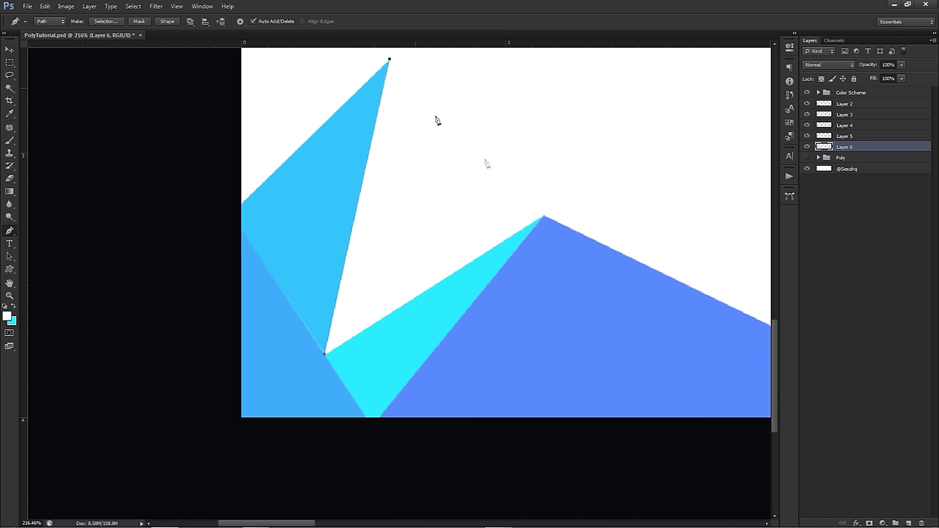
click(544, 217)
click(325, 355)
scroll(326, 356, up, 2)
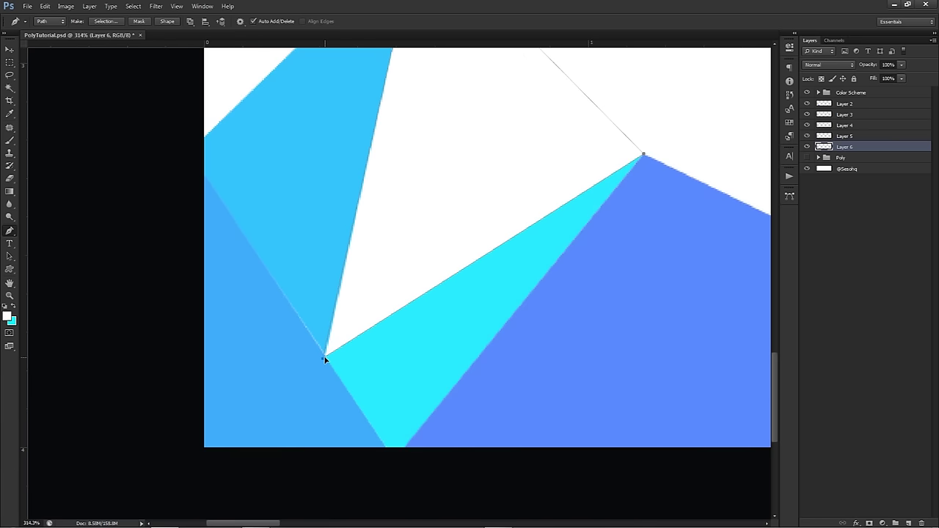
scroll(343, 340, down, 1)
- Fill the gap triangle with the light cyan color 59f6fc and delete the path
scroll(344, 337, down, 8)
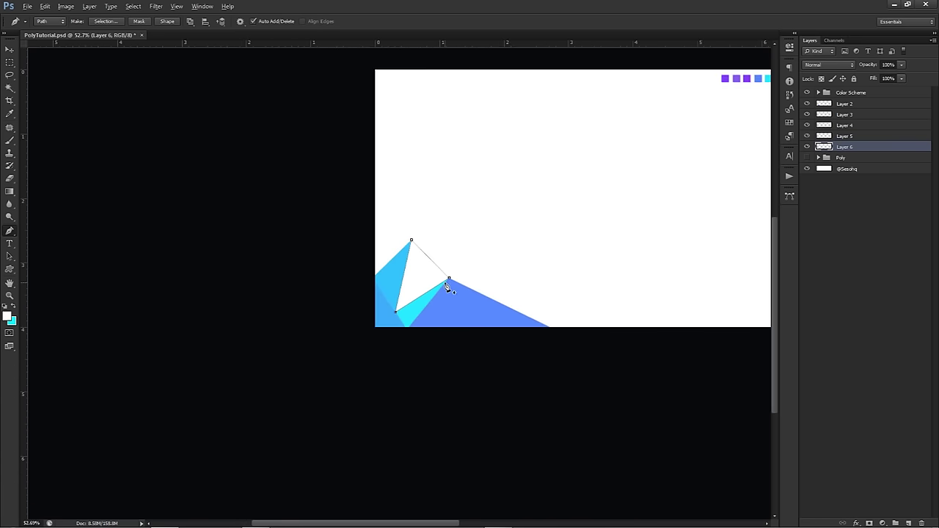
scroll(223, 303, up, 1)
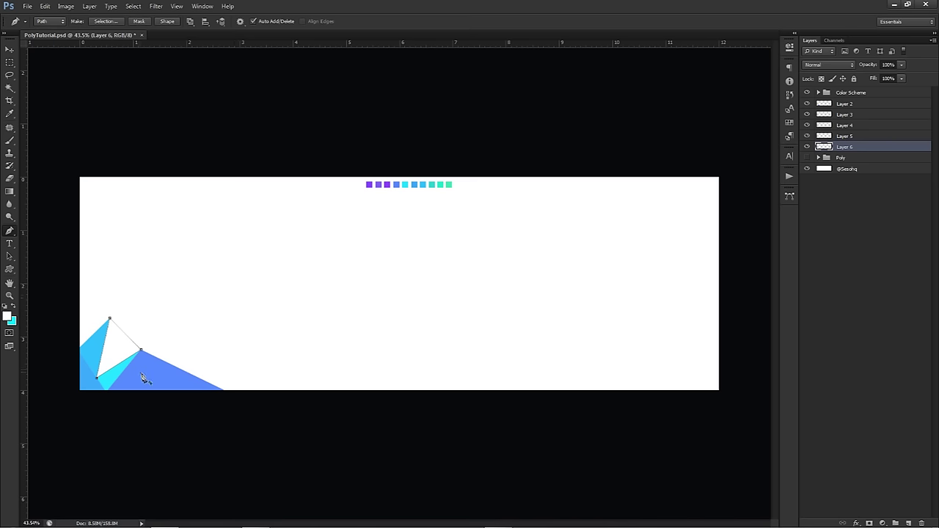
right_click(298, 260)
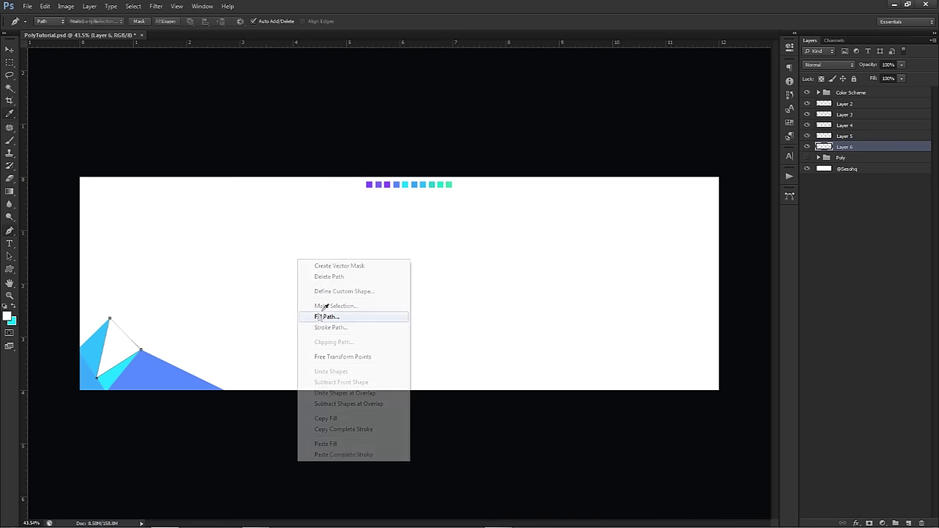
click(317, 317)
click(646, 165)
click(644, 183)
click(653, 165)
click(629, 191)
drag(432, 290, 425, 295)
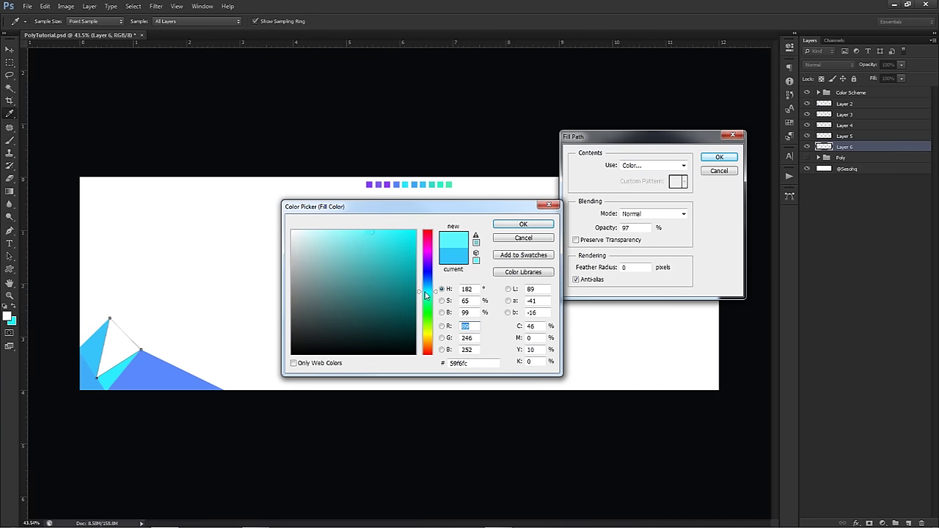
click(504, 224)
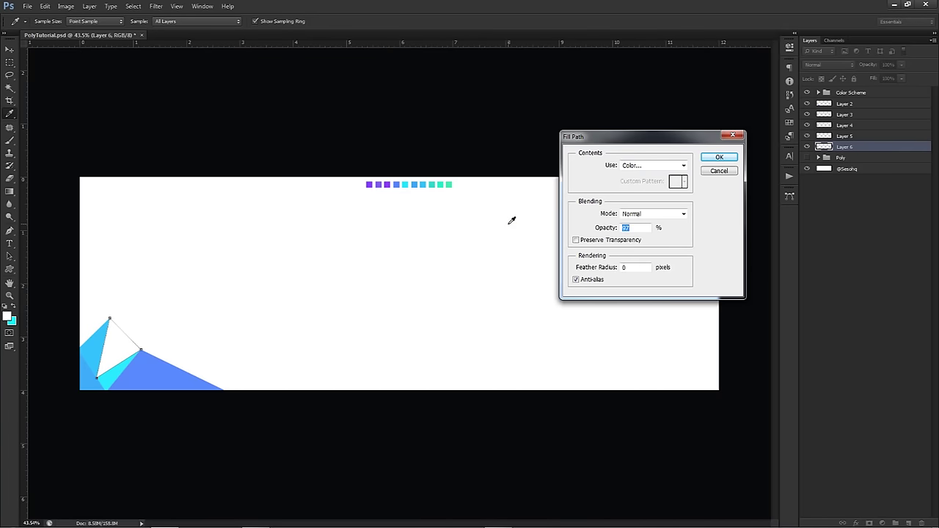
click(718, 156)
right_click(462, 252)
click(467, 268)
- Adjust the light cyan triangle with Hue/Saturation, setting Hue to -1 and Saturation to +37
key(ctrl+u)
mouse_move(760, 377)
mouse_down()
mouse_move(801, 374)
mouse_move(729, 370)
mouse_move(759, 371)
mouse_up()
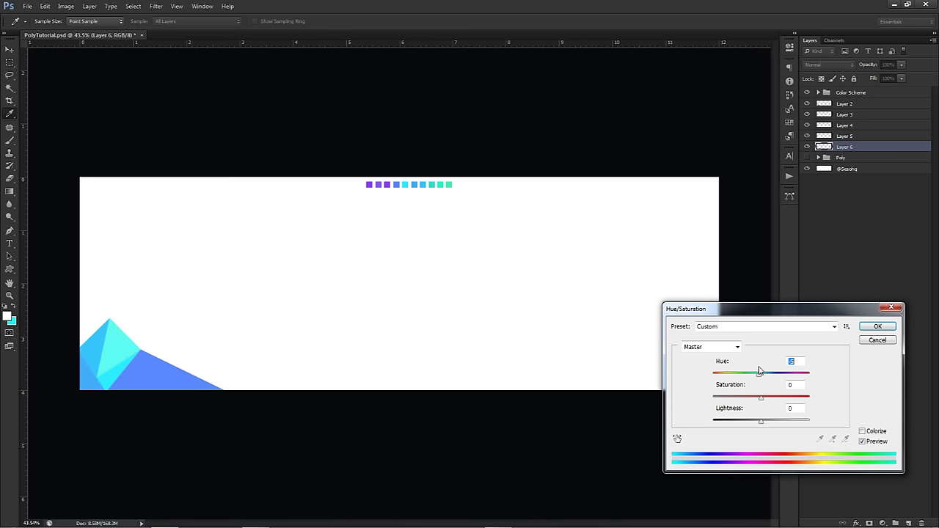
drag(761, 371, 779, 397)
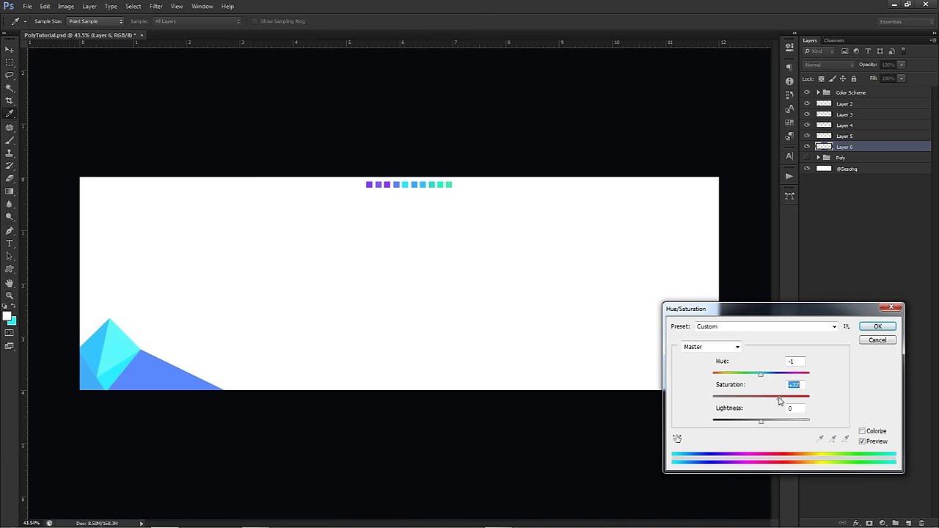
click(878, 326)
key(p)
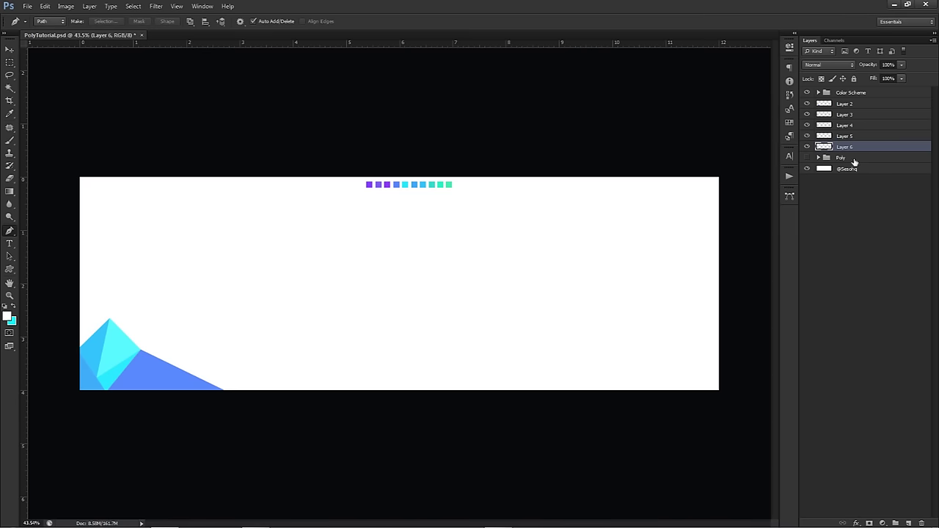
- Add a layer below Layer 6 and draw a triangular path from the peak out past the canvas's left edge
click(908, 523)
key(ctrl+plus)
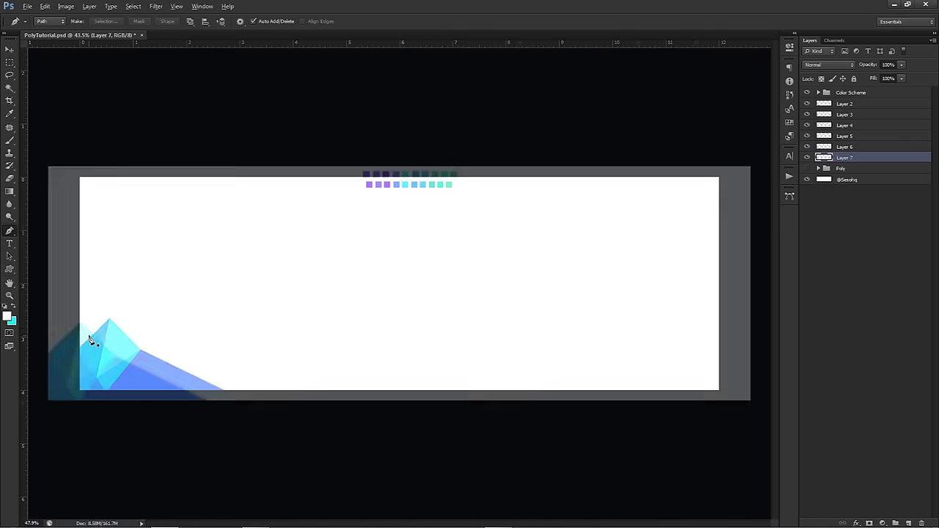
scroll(88, 340, up, 5)
drag(88, 329, 248, 332)
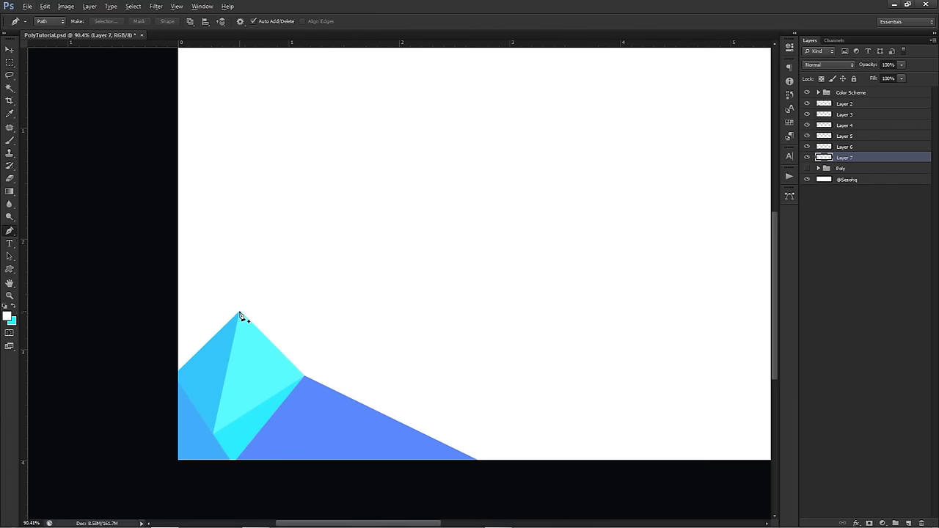
click(240, 311)
click(157, 143)
click(162, 384)
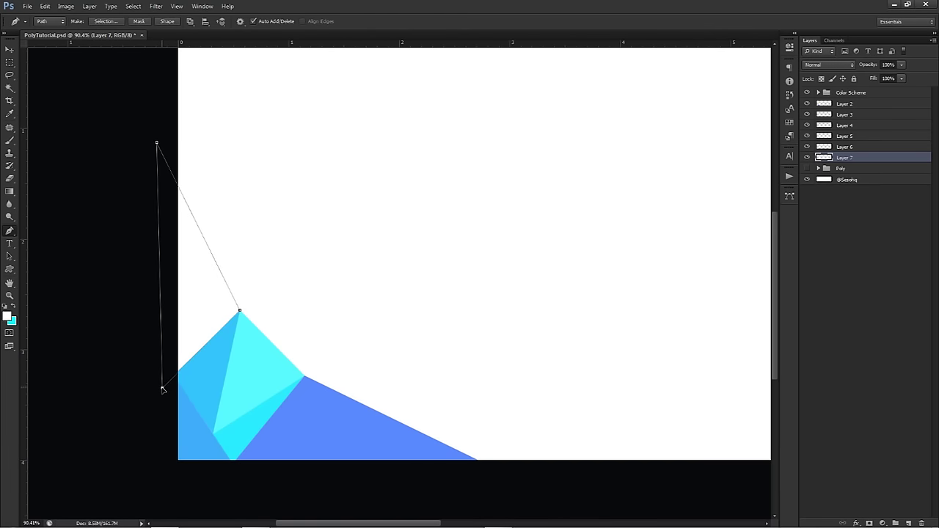
- Fill the triangular path with blue sampled from the large lower blue triangle and delete the path
right_click(342, 433)
click(364, 365)
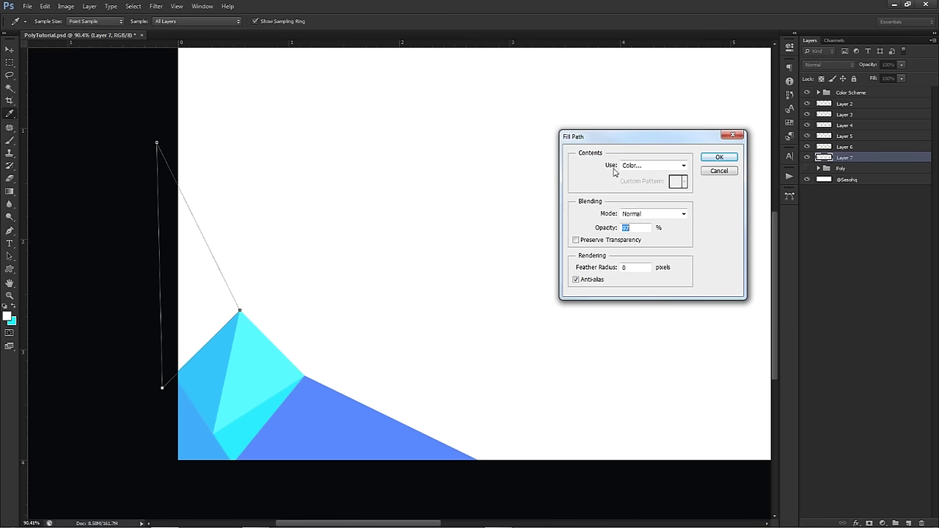
click(645, 165)
click(631, 191)
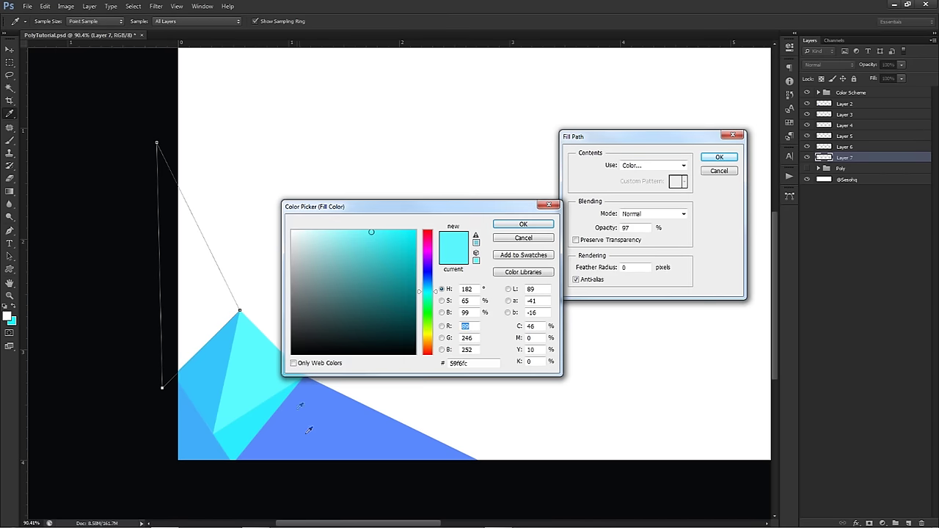
click(523, 224)
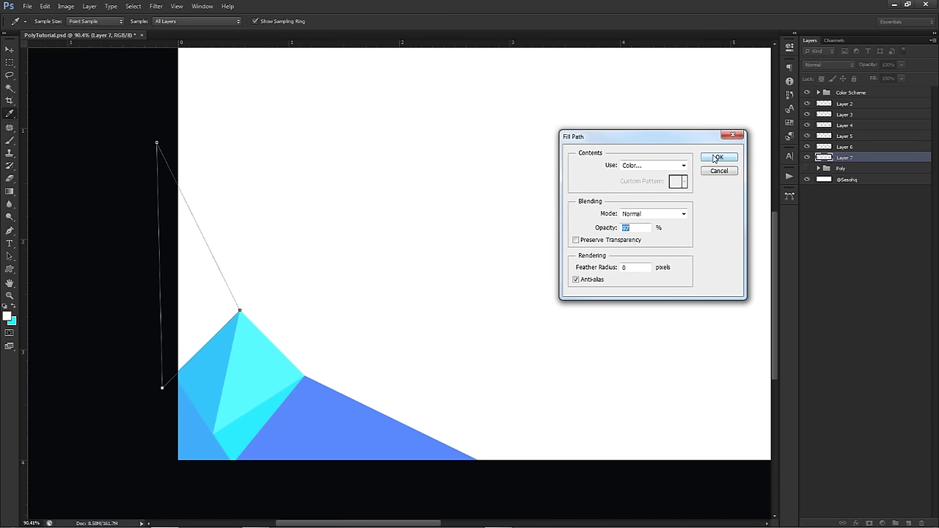
key(Return)
right_click(623, 199)
click(646, 216)
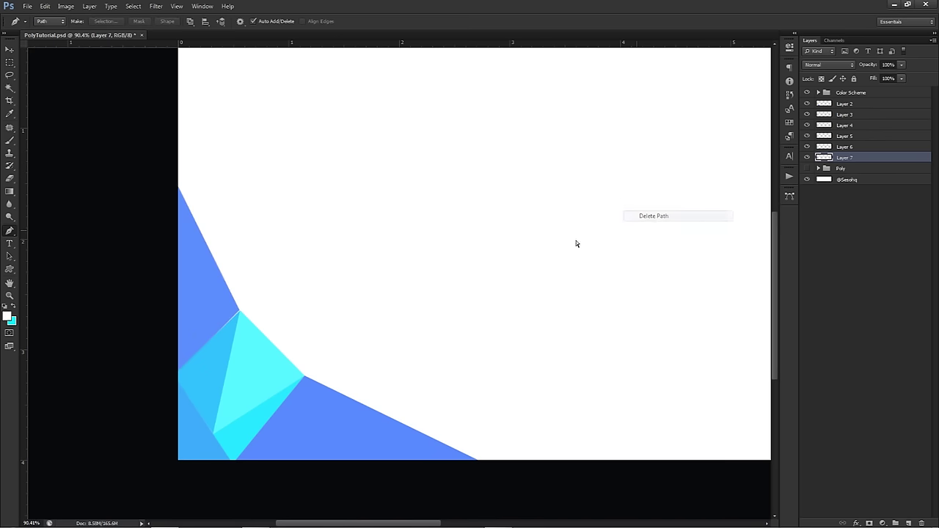
- Nudge the new blue triangle on Layer 7 to close the hairline gap along the light blue face
click(807, 157)
click(807, 157)
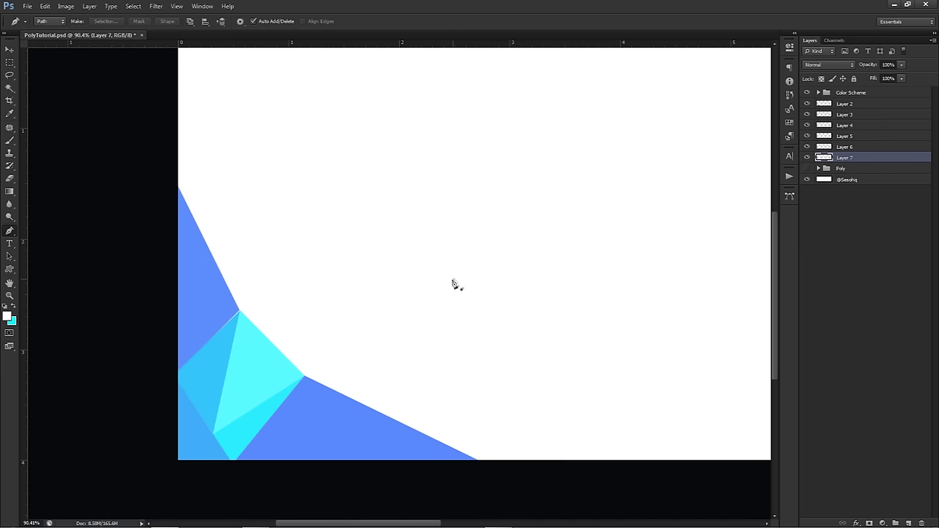
key(v)
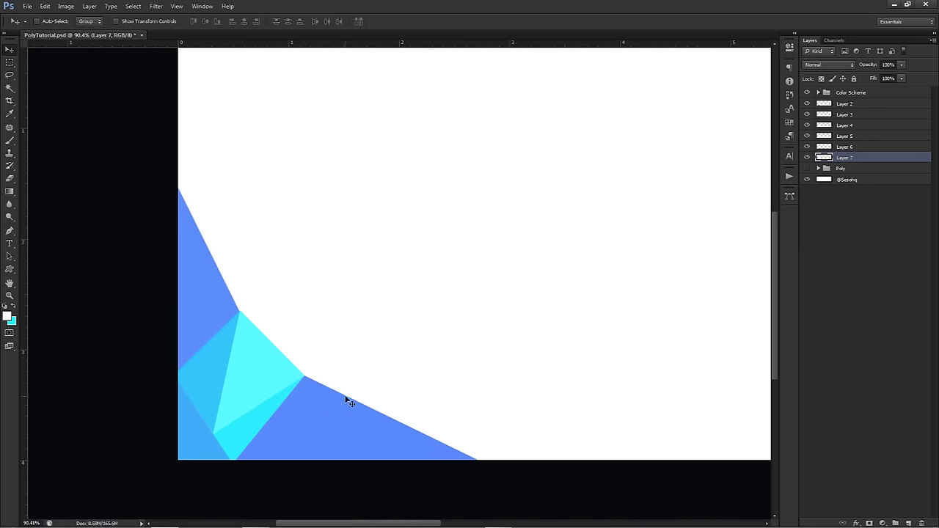
scroll(352, 396, down, 5)
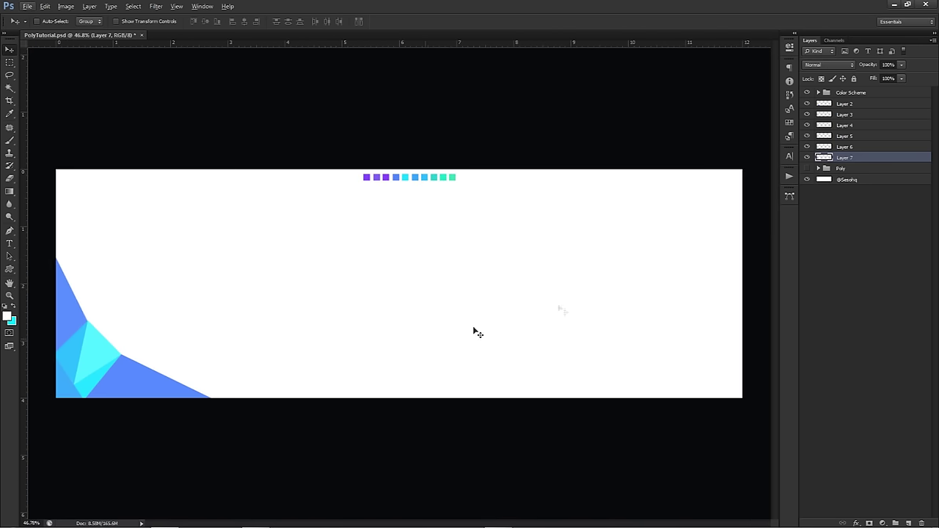
- Add a layer below Layer 7 and start a path from the peak to above the canvas and back to its left edge
click(840, 169)
click(909, 523)
key(p)
scroll(74, 330, up, 3)
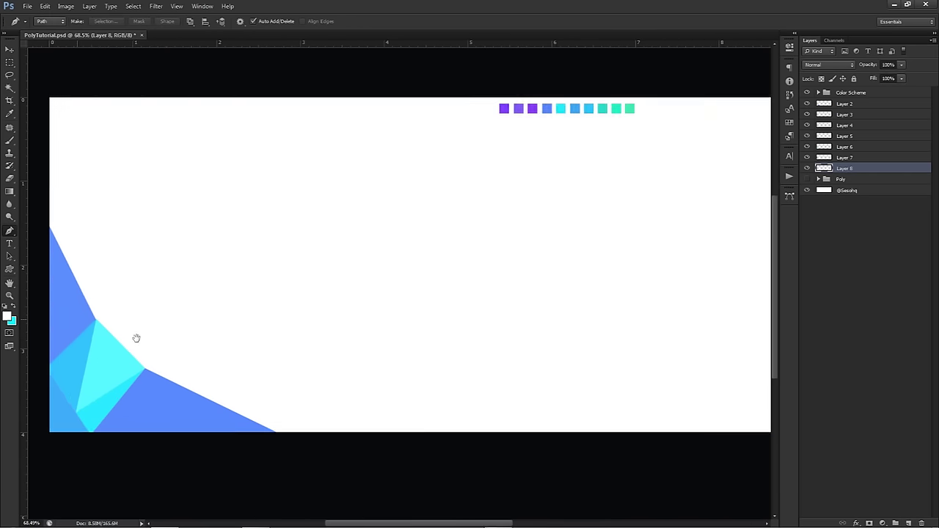
drag(136, 337, 197, 346)
click(217, 348)
click(257, 98)
click(172, 258)
- Move the path's left anchor just outside the canvas edge above the blue triangle and close the path at the peak
scroll(172, 257, up, 3)
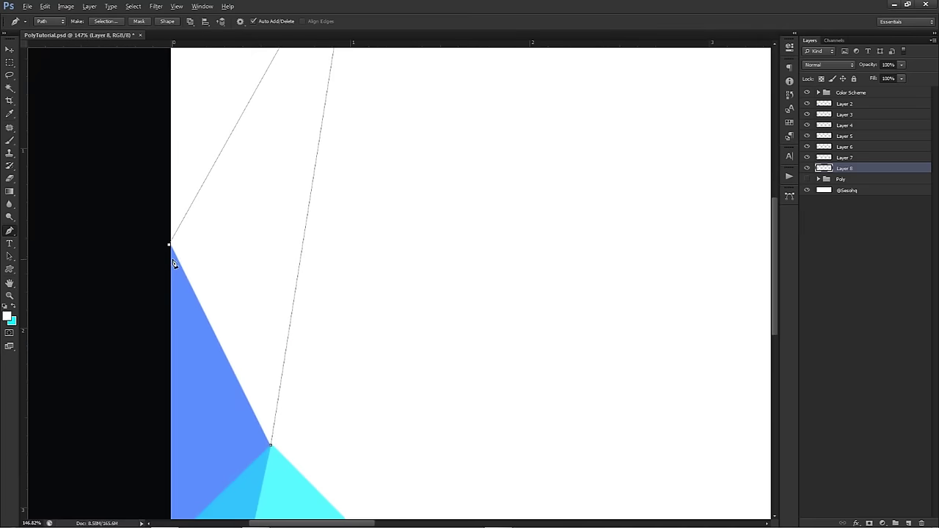
drag(168, 240, 166, 234)
click(271, 446)
click(167, 236)
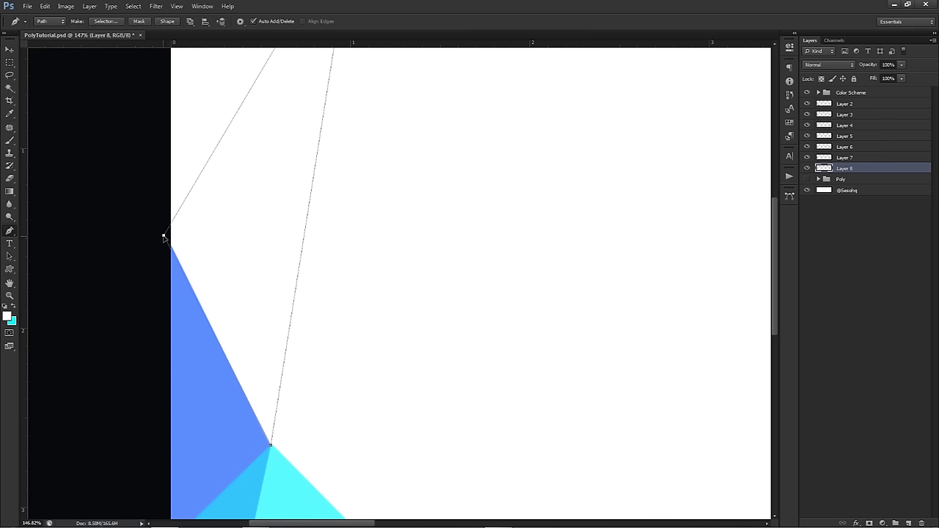
ctrl+click(271, 447)
- Fill the tall triangular path with the blue color 41acfa sampled from the lower-left corner shape and delete the path
scroll(349, 354, down, 5)
right_click(398, 293)
click(425, 350)
click(653, 165)
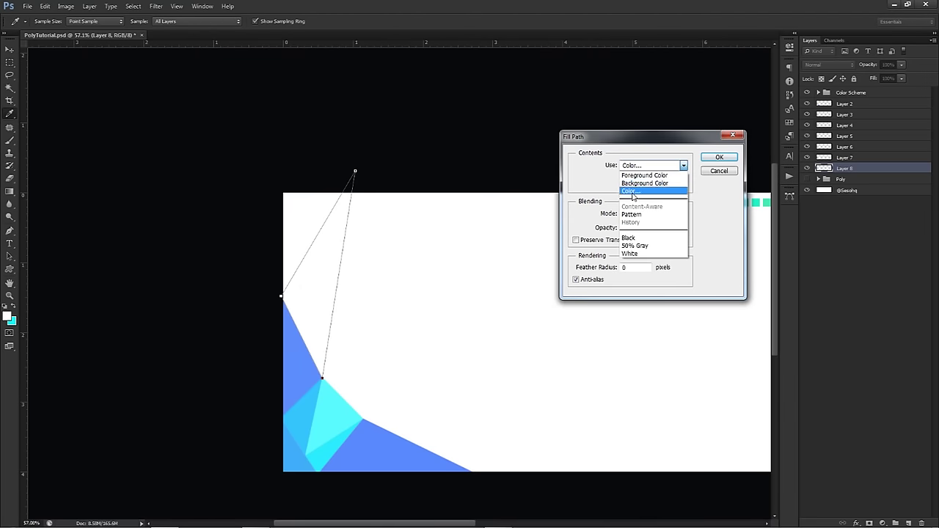
click(631, 189)
click(291, 458)
click(515, 226)
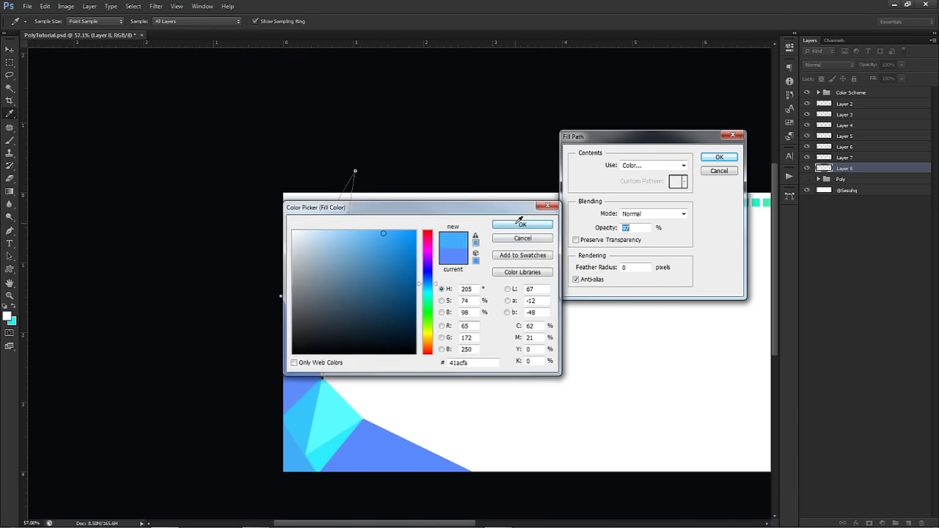
click(716, 157)
right_click(442, 250)
click(488, 267)
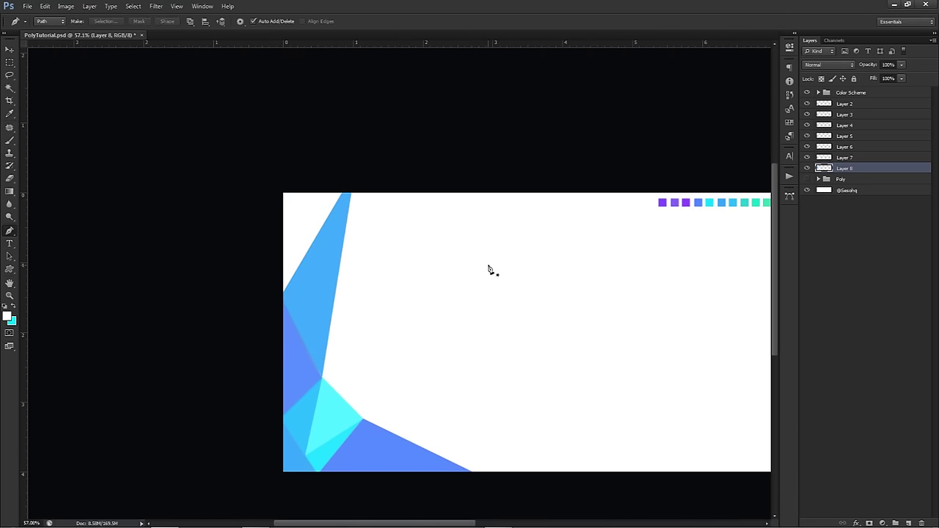
- Add a layer below Layer 8 and draw a closed path covering the empty upper-left corner of the canvas
key(b)
key(v)
click(836, 181)
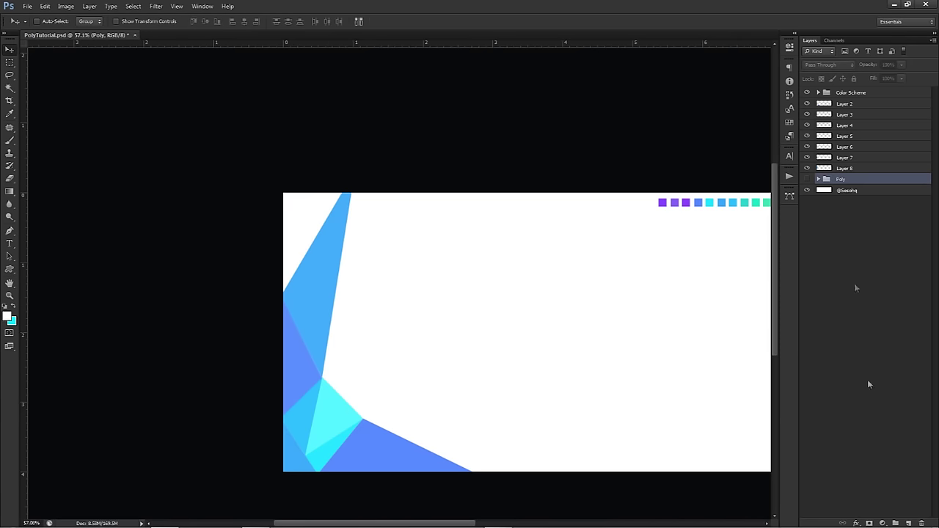
click(906, 523)
key(p)
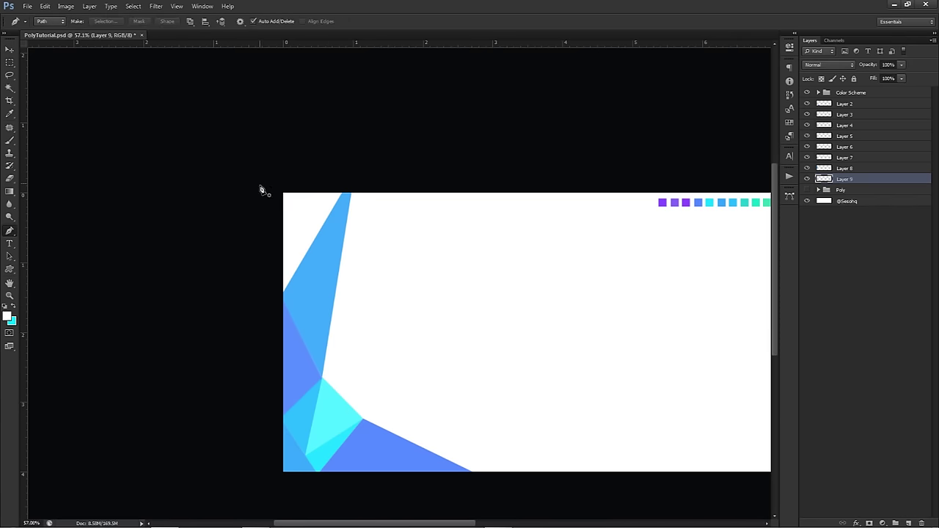
scroll(260, 194, up, 3)
click(416, 190)
click(284, 407)
click(294, 173)
click(418, 190)
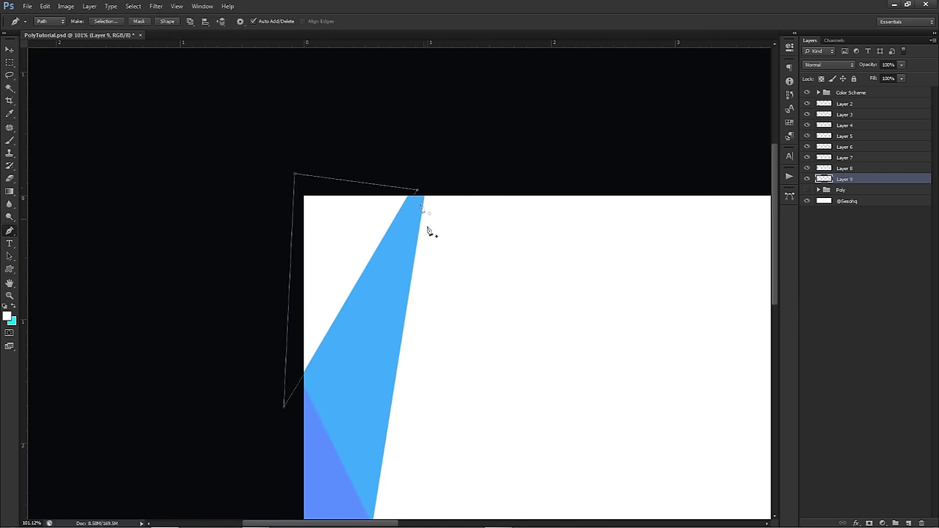
- Fill the corner path with the cyan color 2aeefd sampled from the cyan shape and delete the path
scroll(434, 228, down, 3)
right_click(474, 249)
click(506, 306)
click(653, 165)
click(646, 192)
click(429, 420)
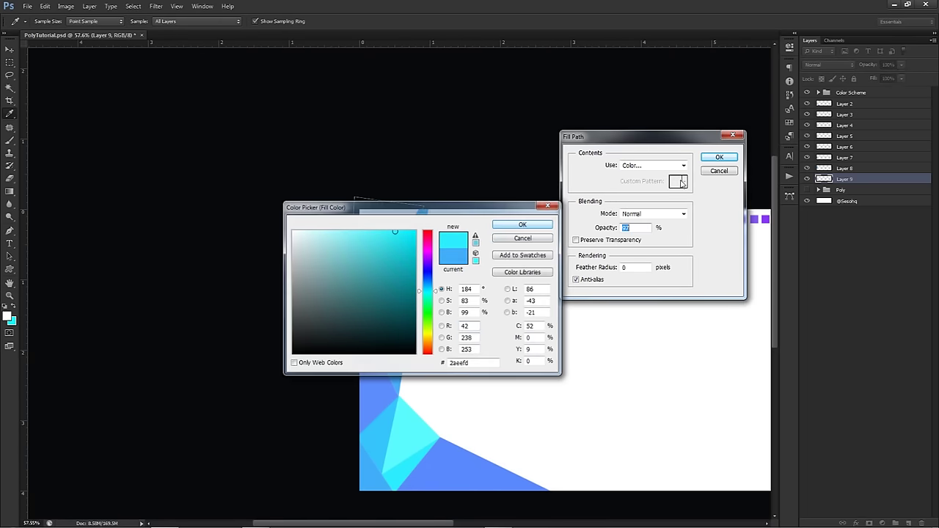
click(523, 223)
click(719, 157)
right_click(577, 247)
click(606, 262)
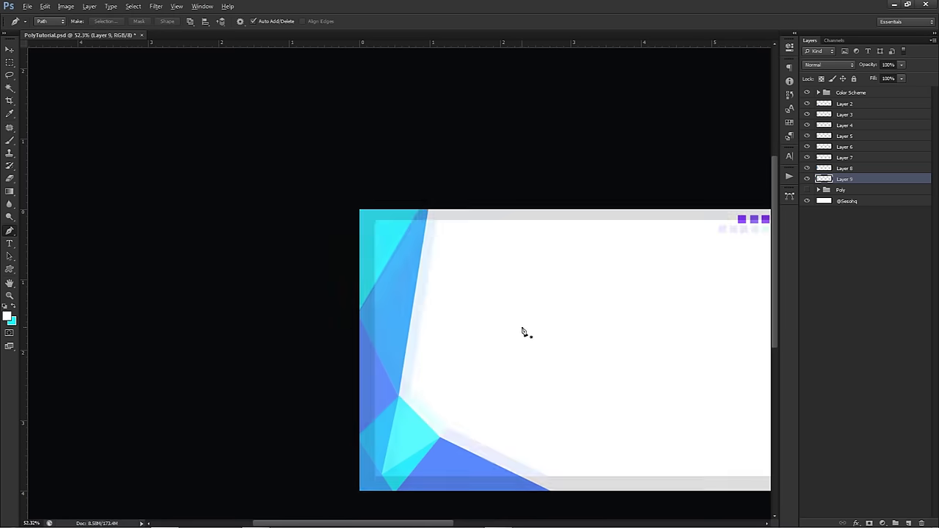
scroll(524, 330, down, 2)
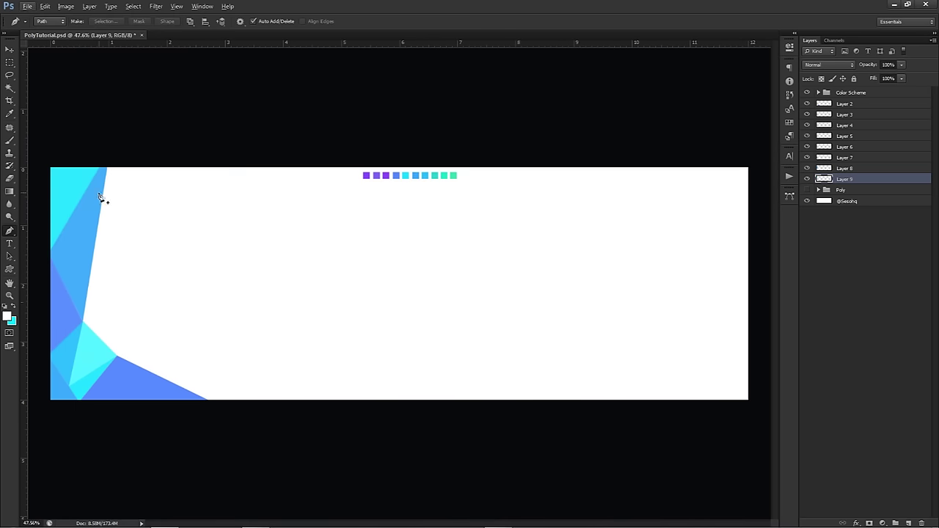
click(111, 154)
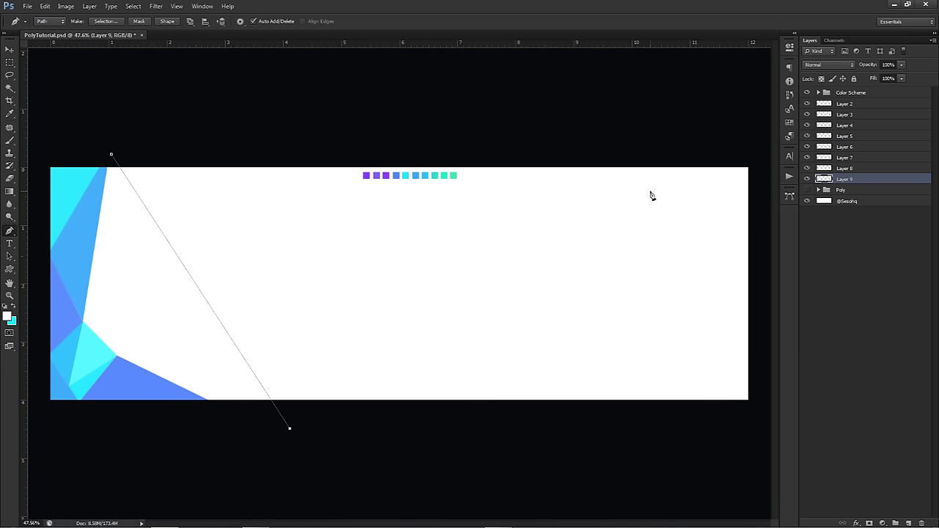
right_click(162, 248)
click(190, 266)
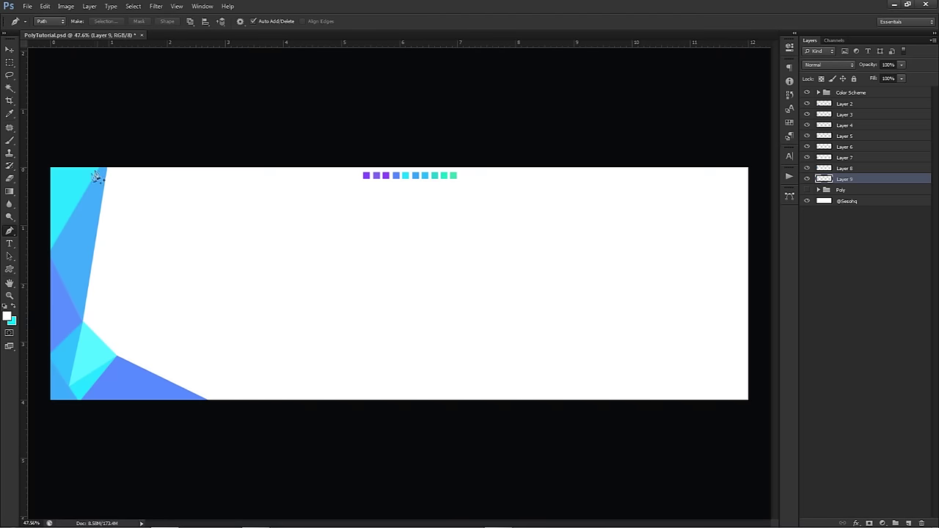
- Draw a narrow triangular path beside the tall blue face, ending on the light cyan edge, and add a layer below Layer 9
scroll(125, 230, up, 3)
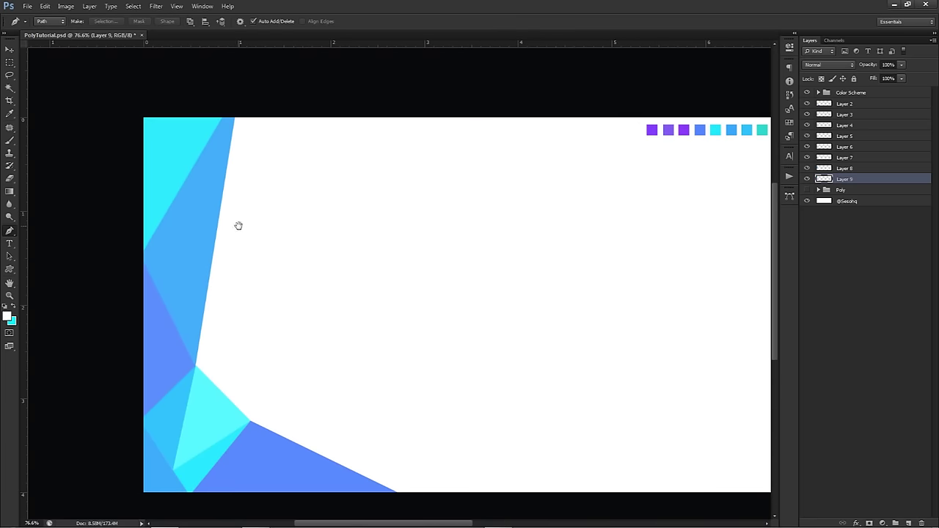
click(234, 115)
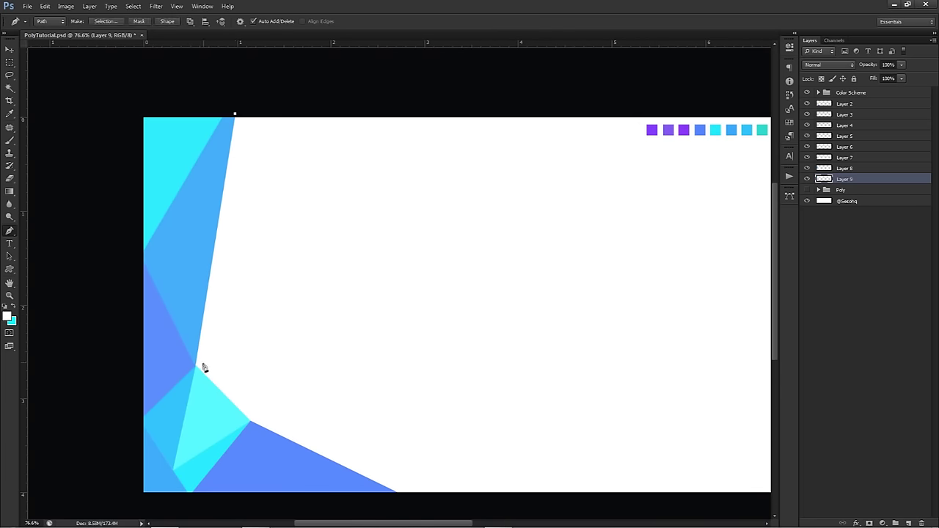
click(218, 391)
click(236, 116)
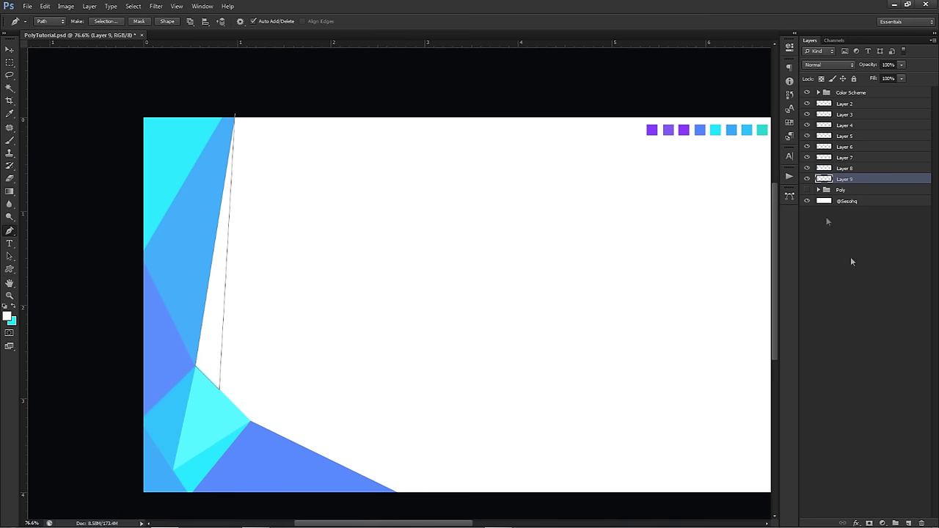
click(848, 190)
click(908, 523)
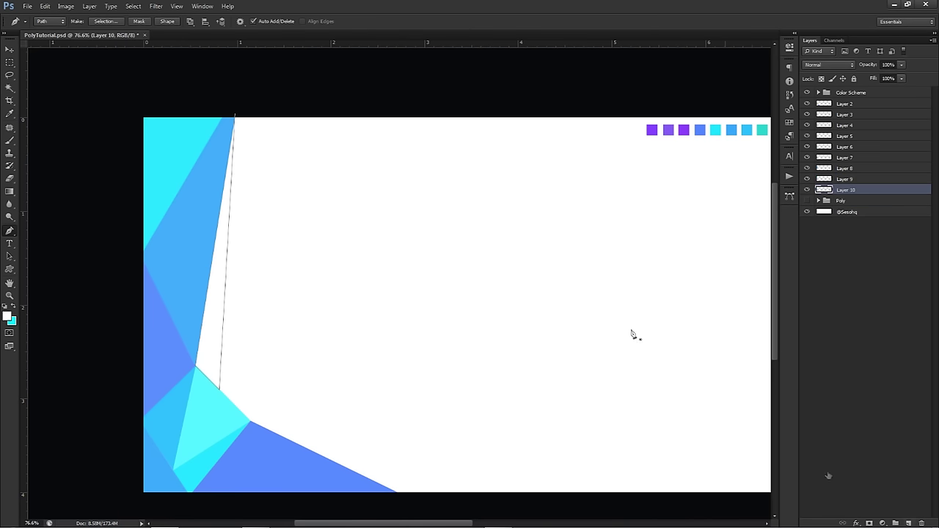
- Fill the narrow path with blue sampled from the left-edge triangle above the light blue face and delete the path
right_click(537, 269)
click(579, 329)
click(652, 165)
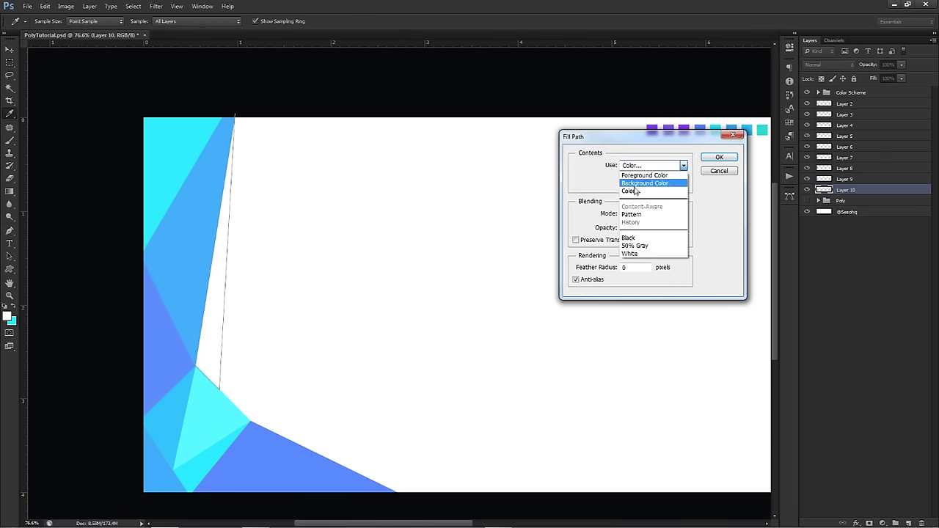
click(637, 185)
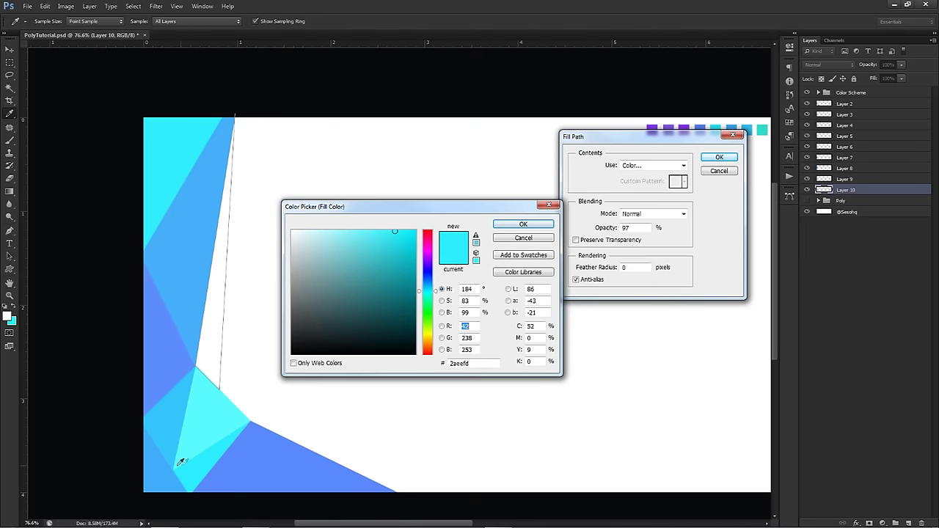
click(166, 433)
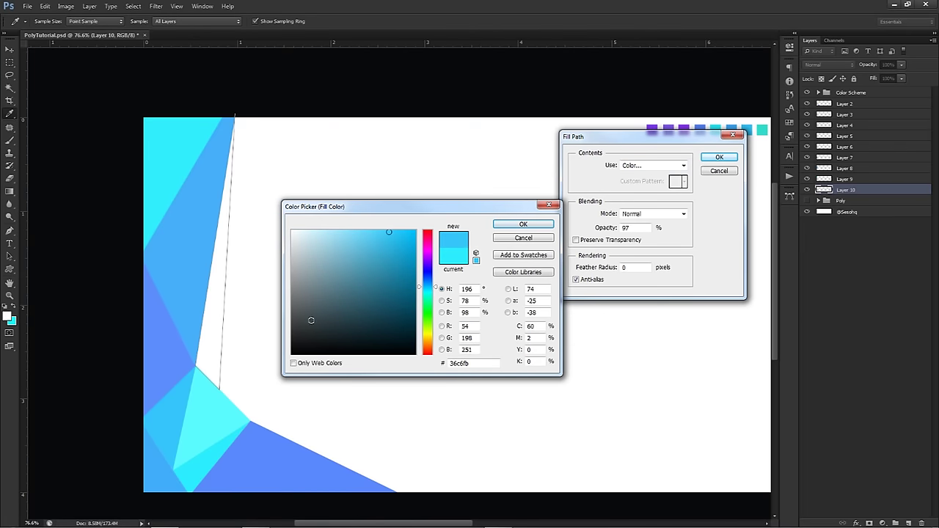
click(166, 364)
click(523, 223)
click(718, 158)
right_click(556, 186)
click(576, 203)
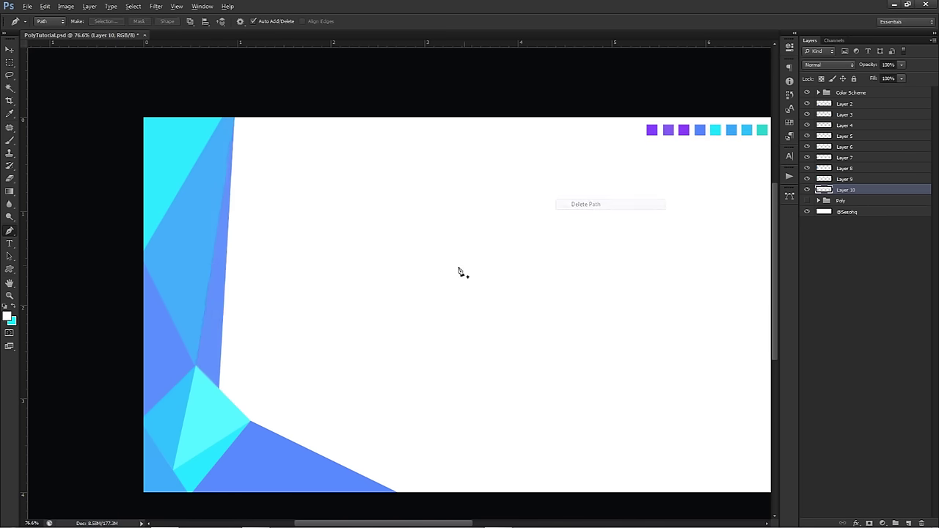
- Add a layer below Layer 10 and draw a closed path above the bottom blue triangle, peaking in the white area
scroll(459, 271, down, 3)
scroll(231, 346, up, 3)
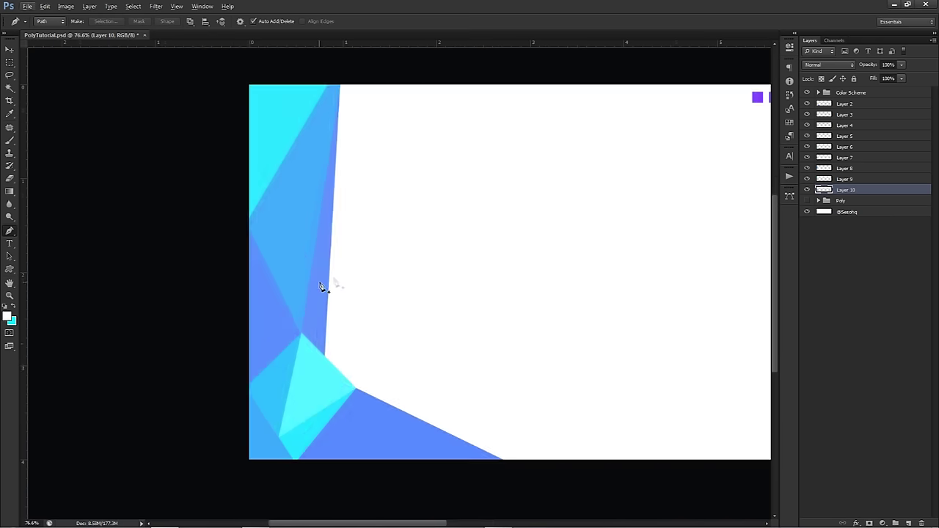
key(alt+bracketleft)
click(908, 523)
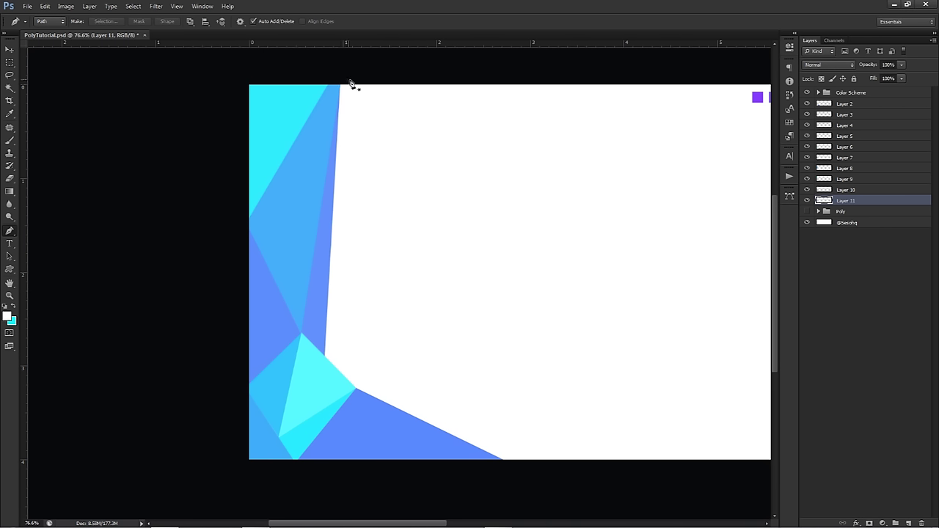
click(530, 459)
click(414, 336)
click(355, 389)
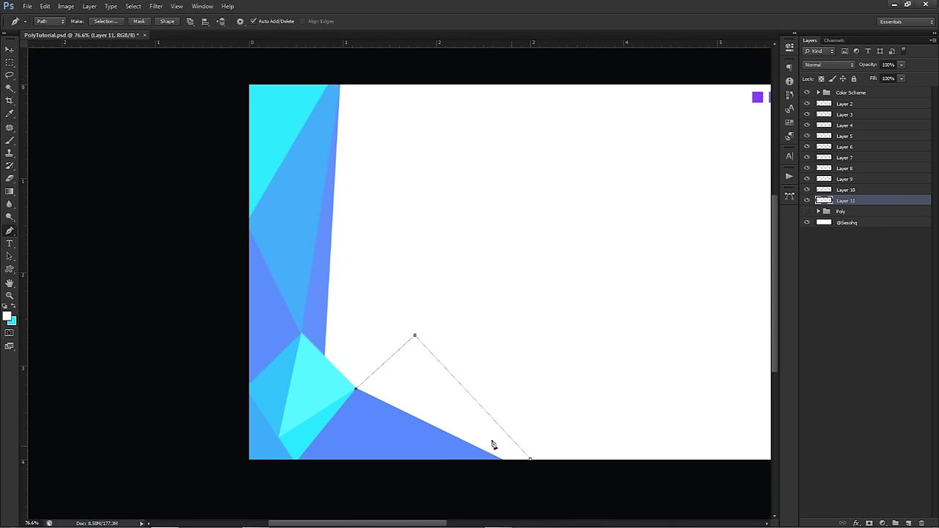
click(505, 460)
click(532, 462)
- Fill the path with light blue, add a layer below Layer 11, and delete the path
right_click(537, 421)
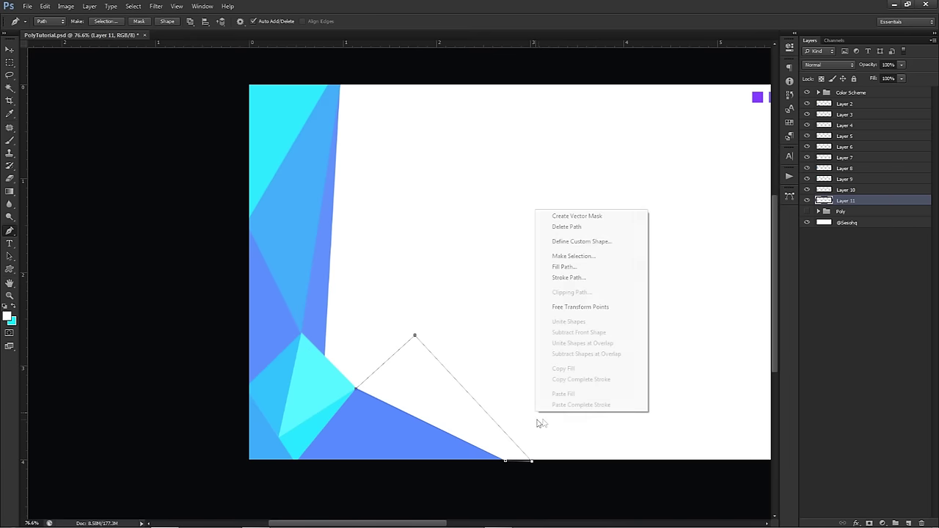
click(565, 277)
click(653, 165)
click(646, 183)
drag(410, 203, 573, 95)
click(686, 115)
click(732, 156)
key(ctrl+shift+alt+n)
right_click(495, 140)
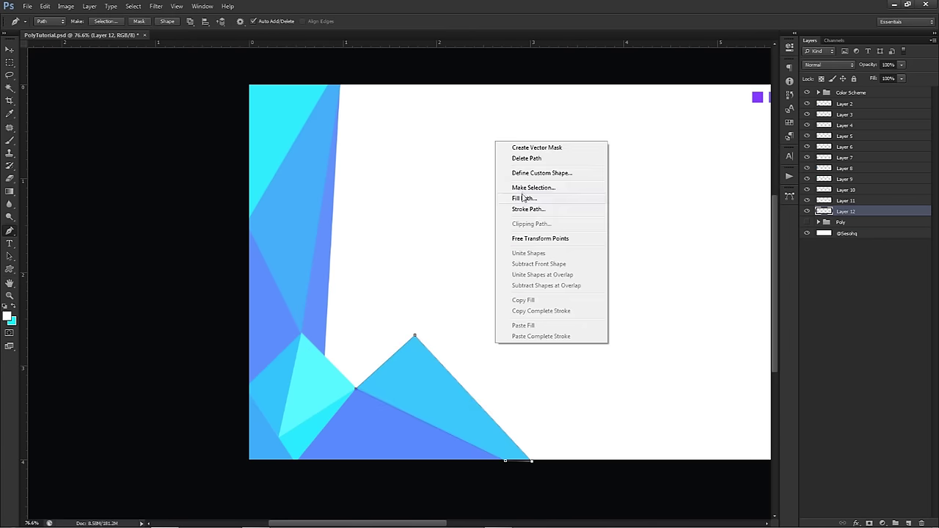
click(514, 160)
- Draw a thin triangular path from the light blue triangle's peak to the light cyan face's edge
scroll(411, 340, up, 3)
click(317, 392)
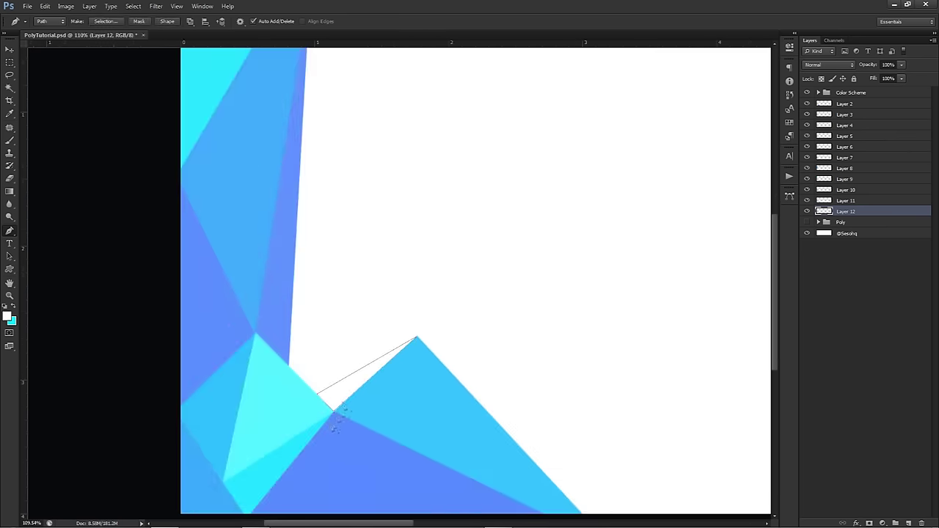
scroll(335, 415, up, 2)
- Fill the thin triangle with blue sampled from the canvas's bottom-left corner triangle and delete the path
right_click(633, 309)
click(657, 365)
click(652, 165)
click(645, 184)
click(142, 489)
click(692, 110)
click(716, 154)
right_click(622, 193)
click(637, 209)
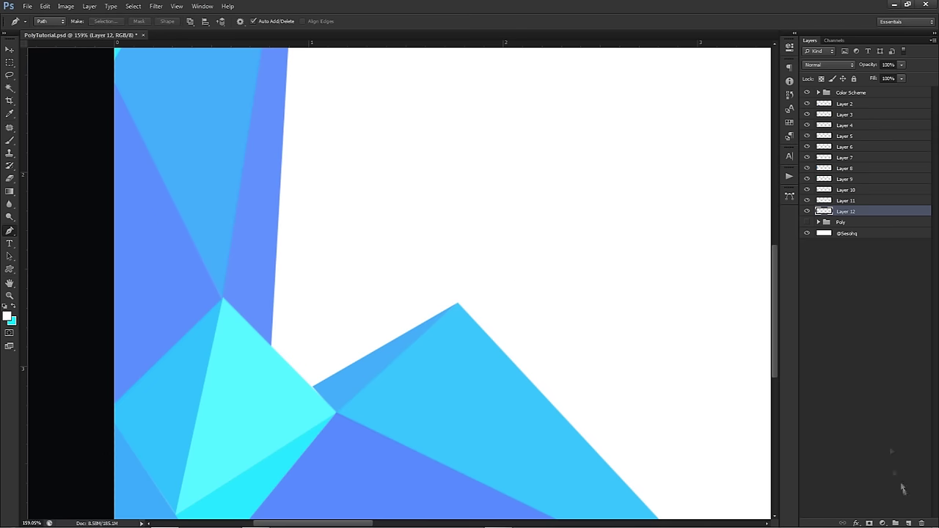
- Add a layer below Layer 12 and draw a triangular path above the thin blue triangle, sharing its upper edge
key(ctrl+shift+alt+n)
click(460, 306)
click(344, 226)
click(313, 387)
click(460, 305)
scroll(462, 309, down, 2)
- Fill the triangular path with cyan sampled from the canvas's upper-left corner shape
right_click(466, 324)
click(490, 188)
click(653, 165)
click(646, 185)
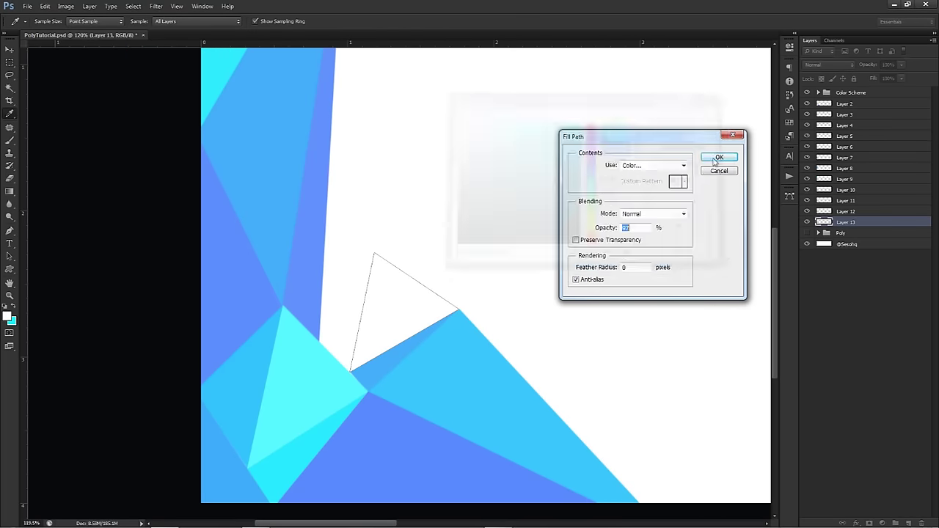
click(220, 73)
click(692, 109)
click(717, 155)
- Add a layer below Layer 13 and draw a triangular path between the new cyan triangle and the narrow blue face
key(ctrl+shift+alt+n)
scroll(376, 254, up, 2)
click(379, 251)
click(308, 365)
click(348, 407)
click(379, 251)
- Fill the triangular path beside the cyan triangle with light blue
right_click(391, 260)
click(419, 317)
click(660, 164)
click(646, 184)
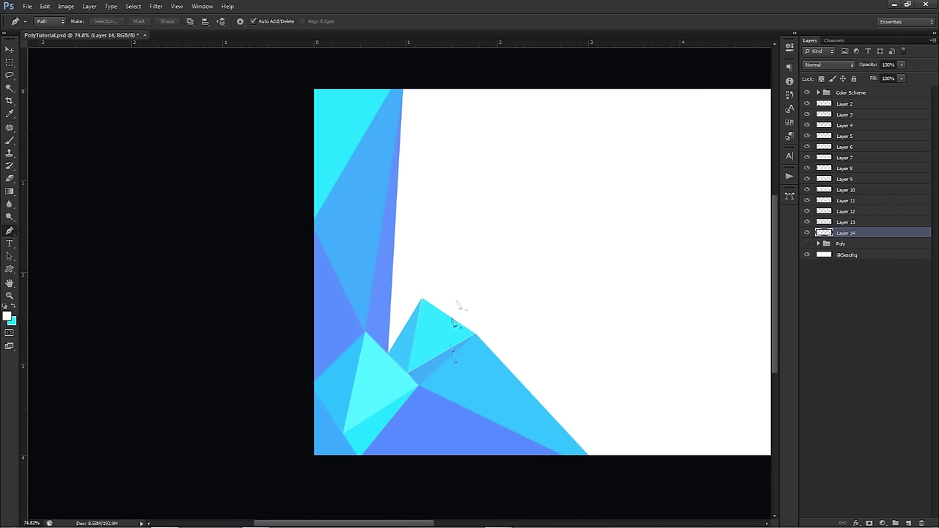
- Add a layer below Layer 14 and draw a tall narrow path from the canvas's top edge to the cyan triangle's peak
key(ctrl+shift+alt+n)
key(p)
click(403, 88)
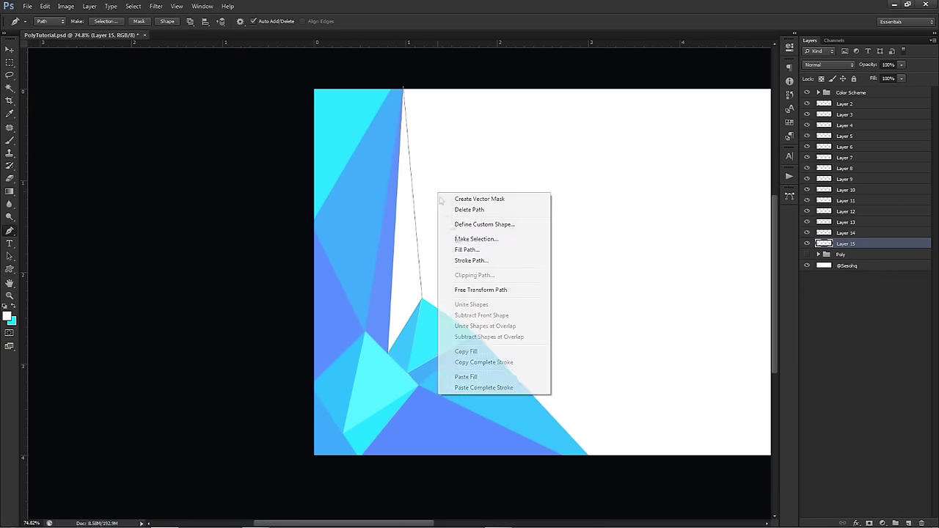
- Fill the tall narrow path with light cyan
right_click(438, 195)
click(459, 242)
click(660, 164)
click(646, 185)
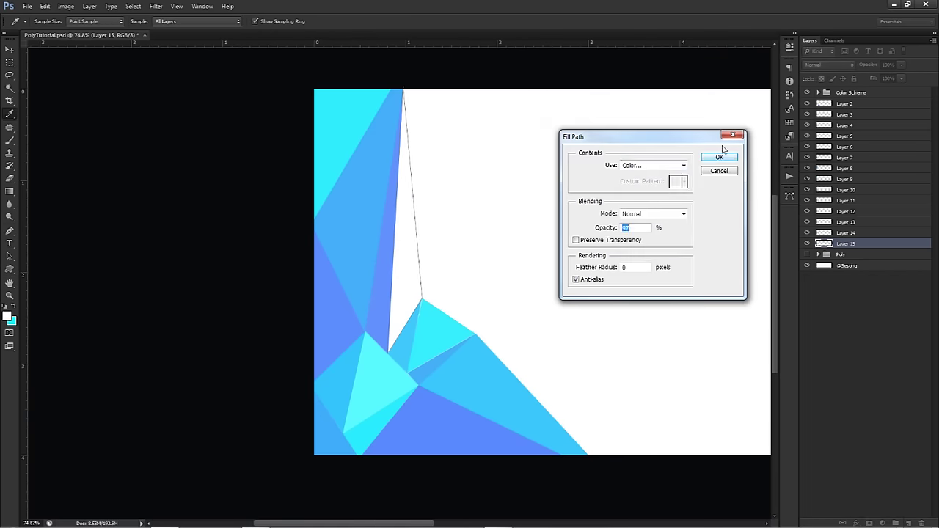
click(719, 157)
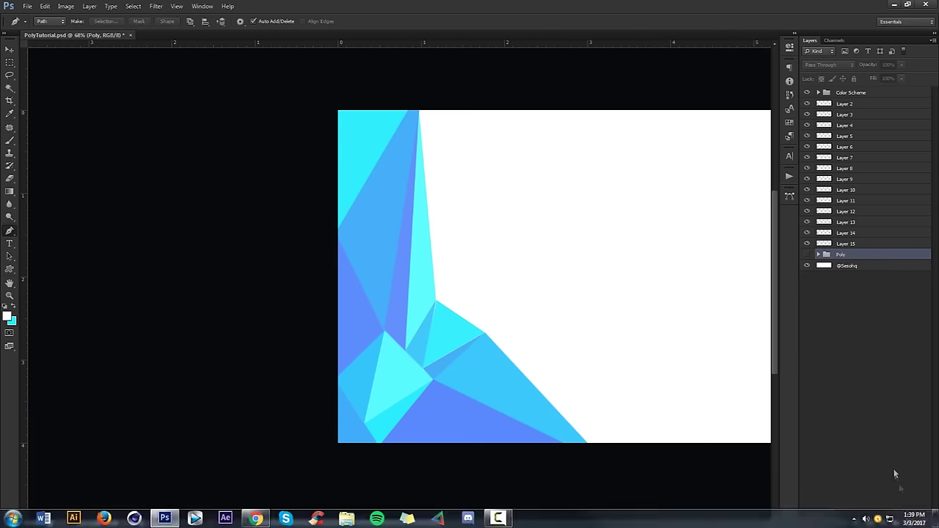
- Add a layer below Layer 15 and draw a long closed path from above the canvas past its bottom edge, touching the light blue peak
click(365, 95)
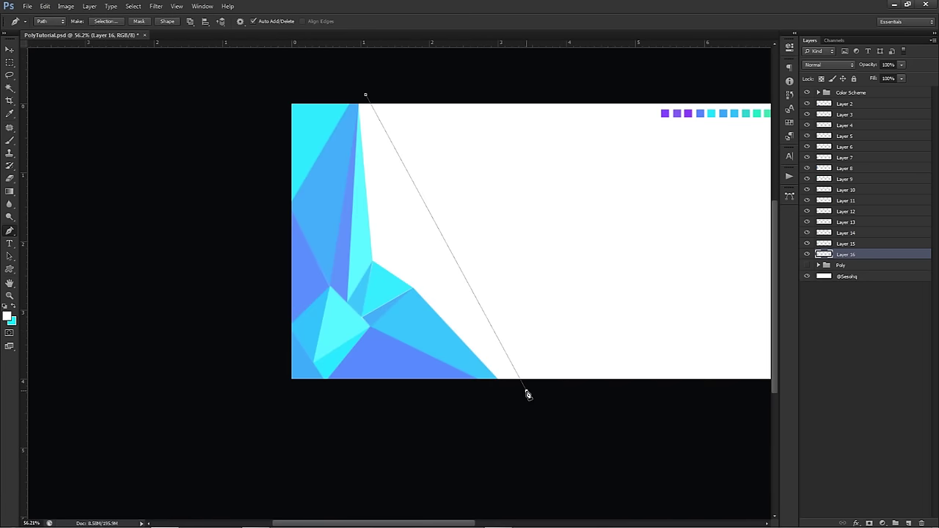
click(412, 289)
drag(526, 391, 524, 410)
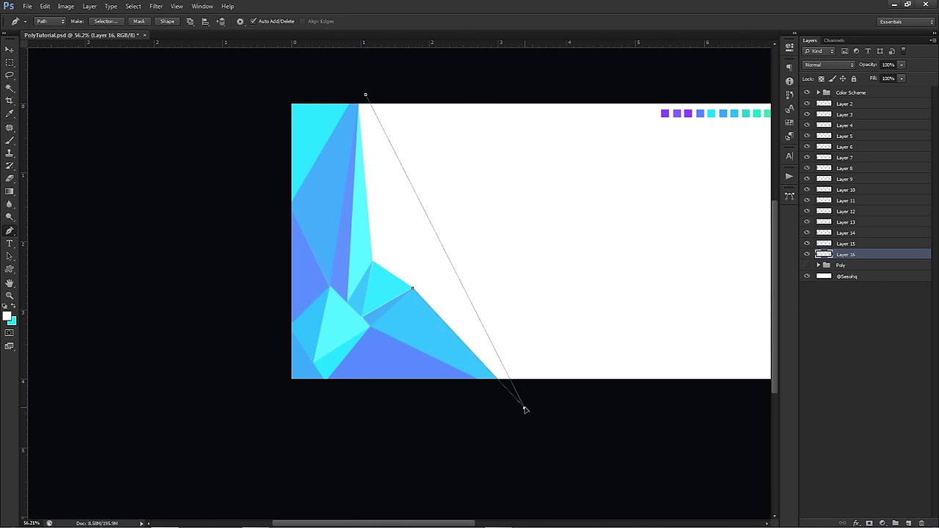
click(366, 95)
- Fill the long path with blue 5989fc sampled from the bottom blue triangle and delete the path
right_click(452, 234)
click(496, 292)
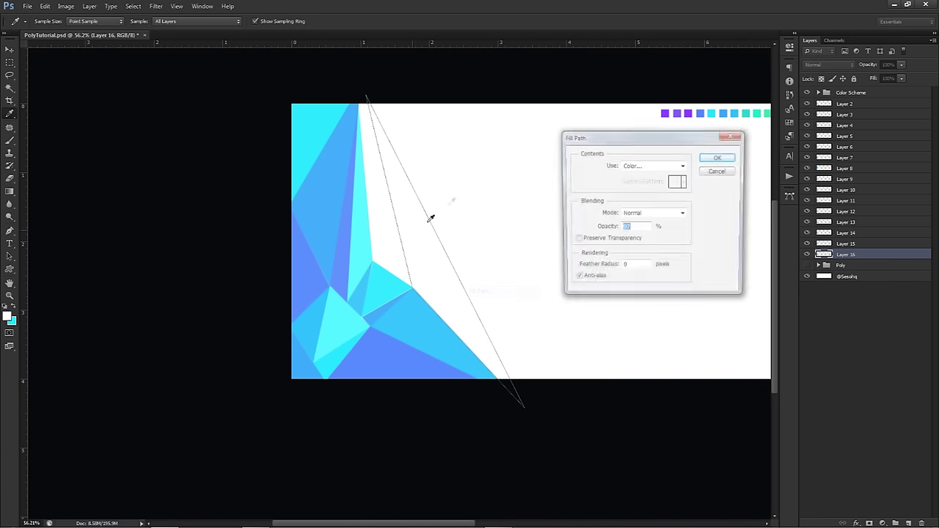
click(681, 166)
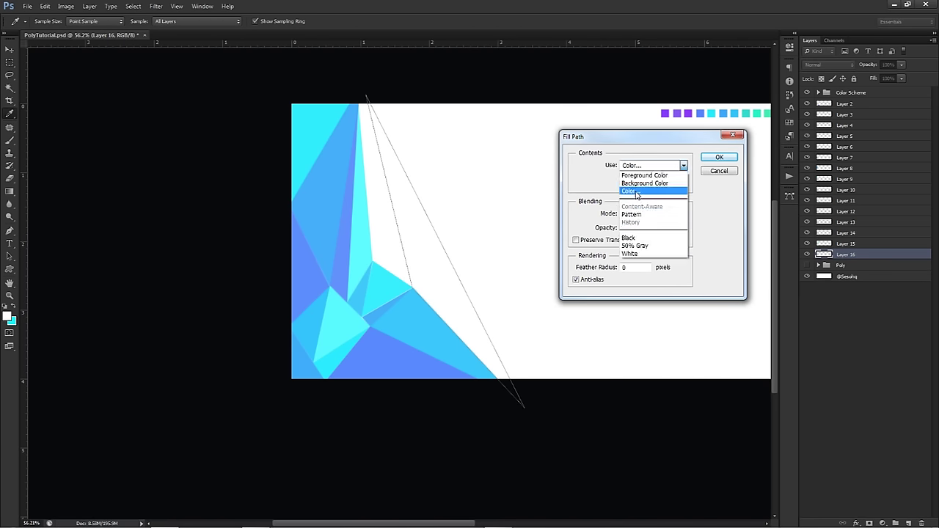
click(634, 190)
click(378, 358)
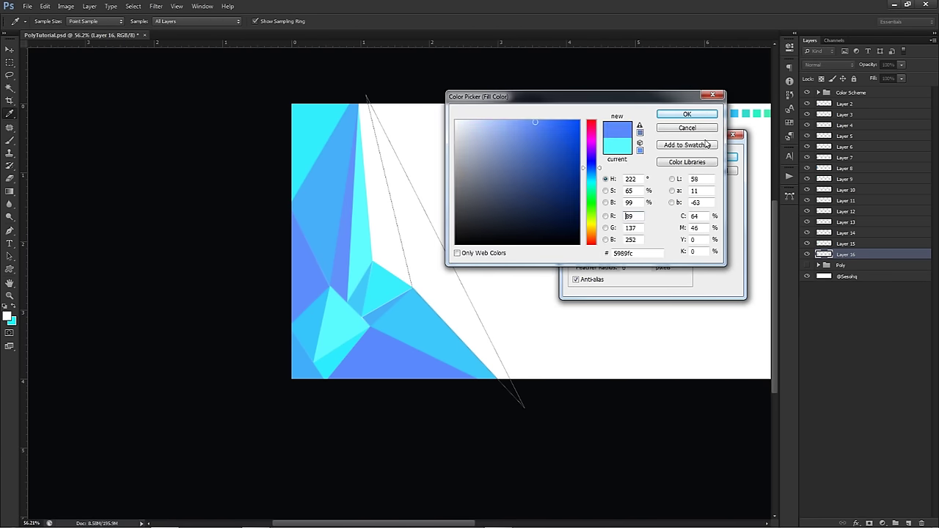
click(687, 113)
click(722, 156)
right_click(532, 185)
click(565, 199)
- Add a layer below Layer 16 and draw a triangular path in the white gap, resting on the cyan triangle's upper edge
key(ctrl+0)
key(alt)
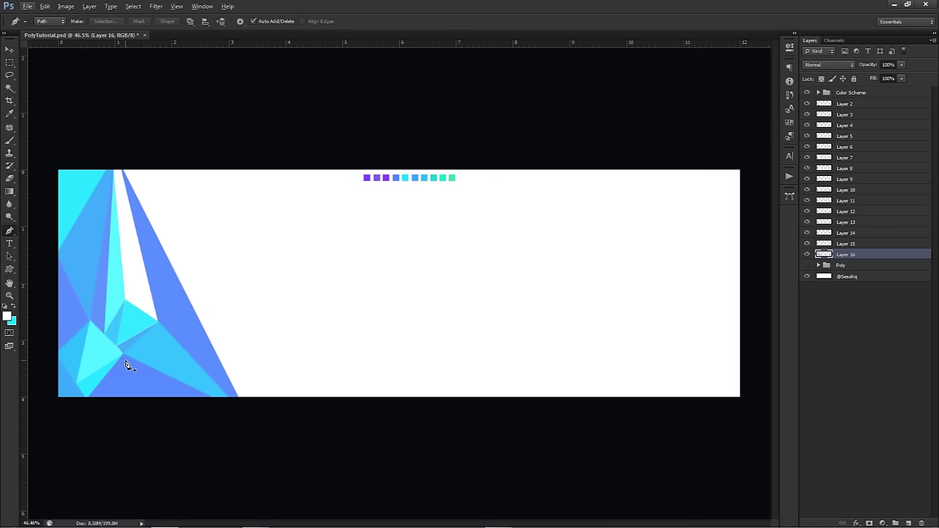
scroll(106, 334, up, 5)
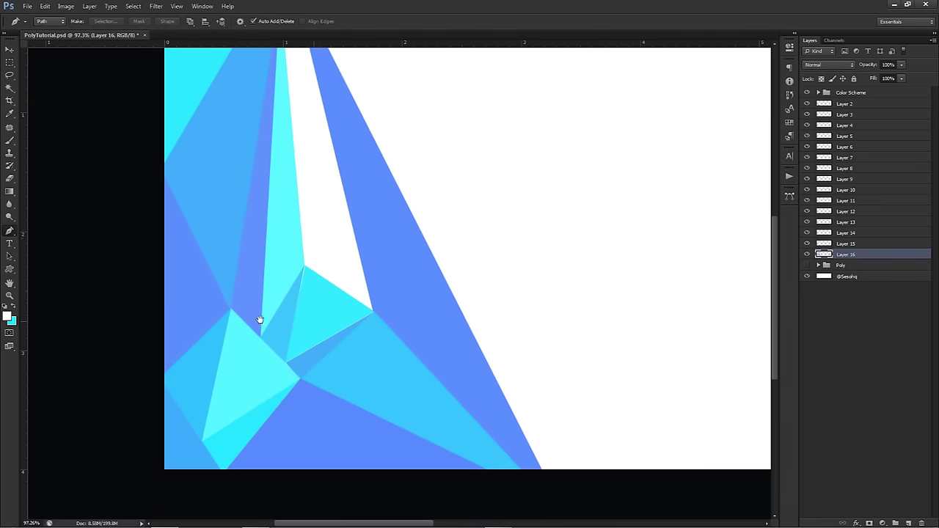
click(843, 265)
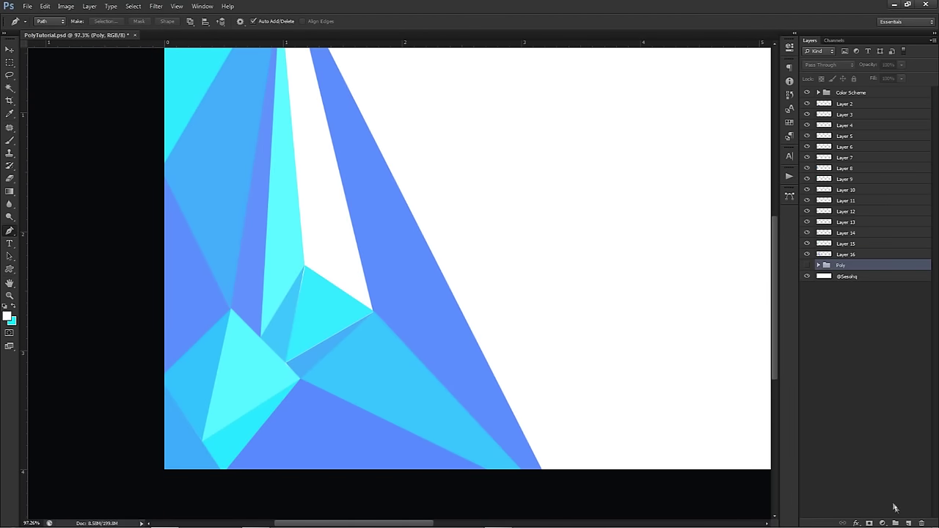
click(910, 521)
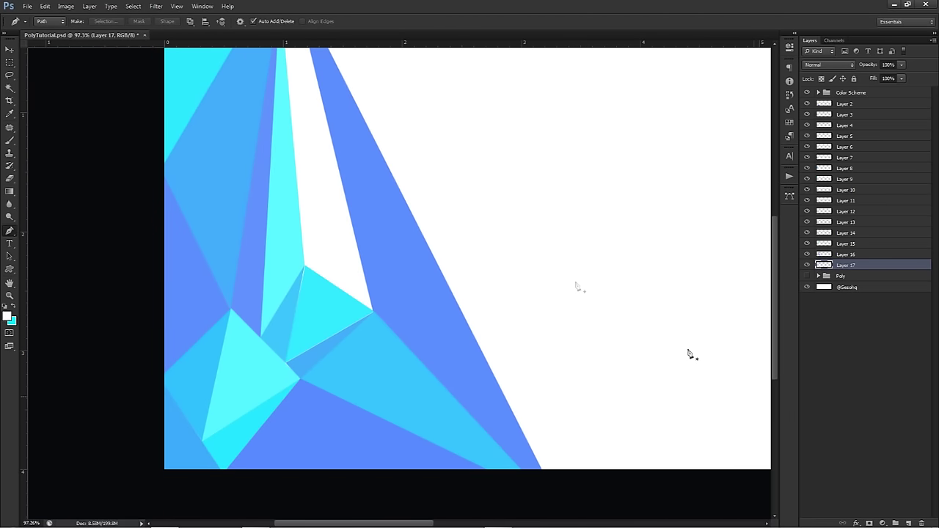
click(304, 266)
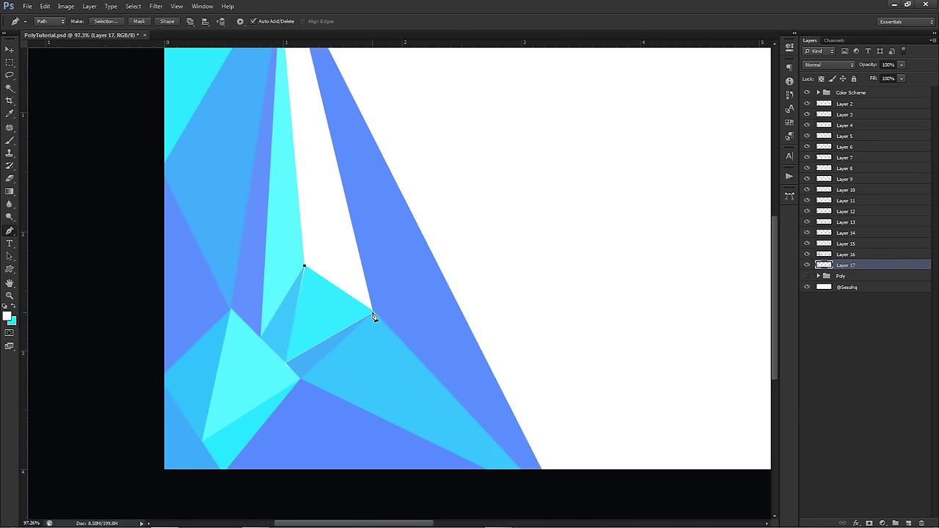
click(319, 91)
click(306, 267)
scroll(324, 245, down, 3)
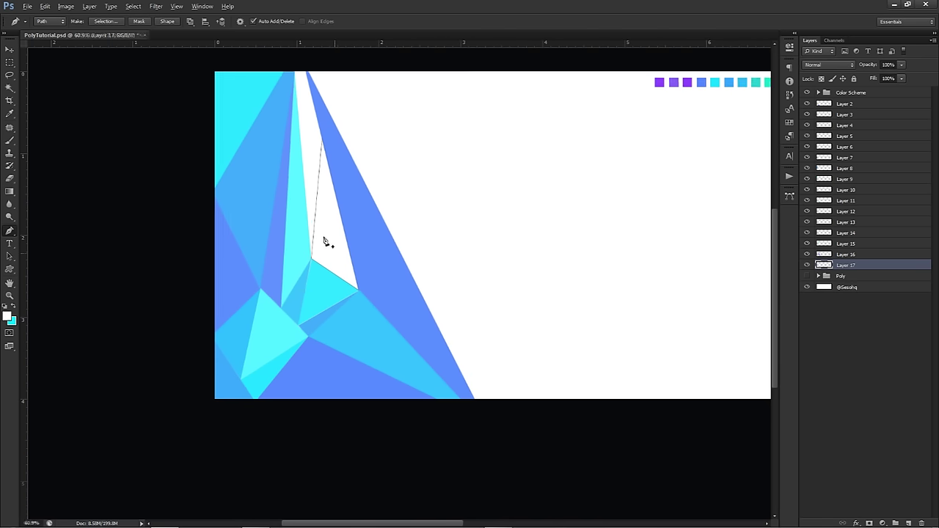
- Fill the gap triangle with blue 41acfa sampled from the bottom-left corner triangle and delete the path
right_click(325, 238)
click(377, 291)
click(649, 165)
click(635, 191)
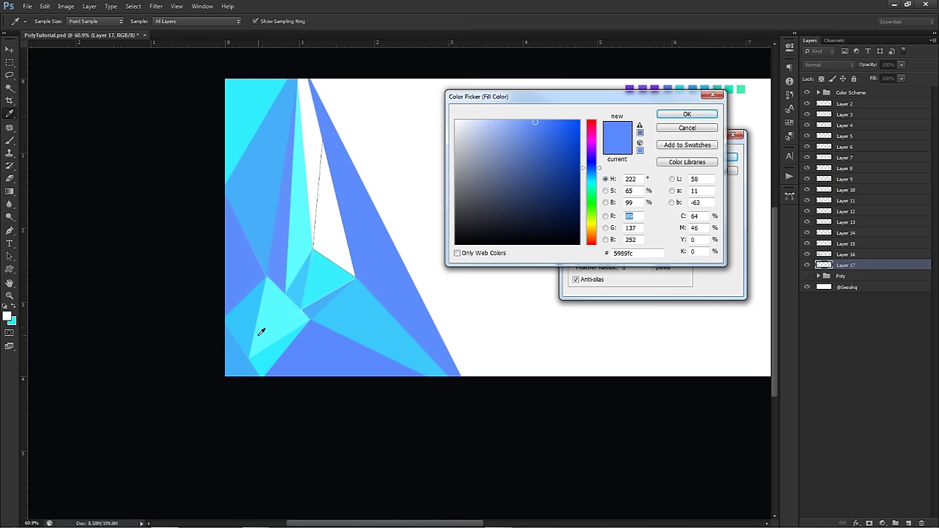
click(244, 357)
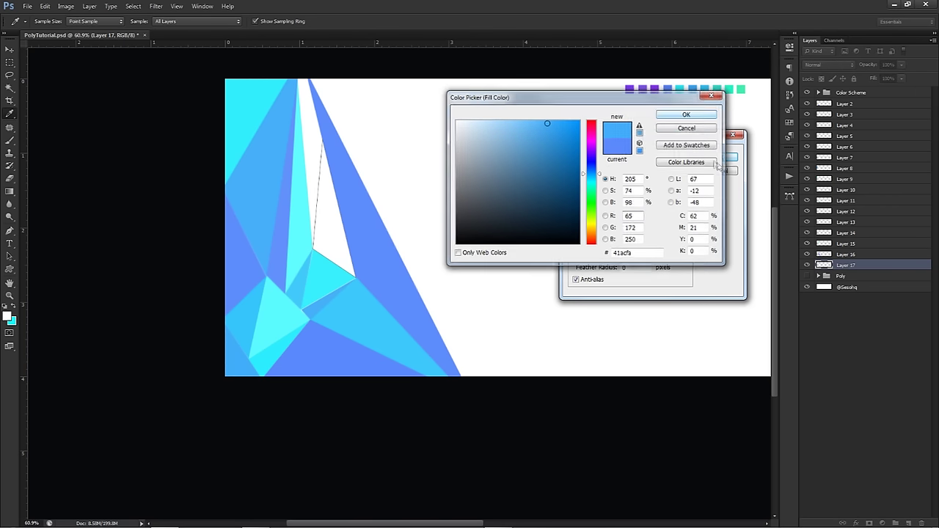
click(686, 113)
key(Return)
right_click(526, 192)
click(555, 207)
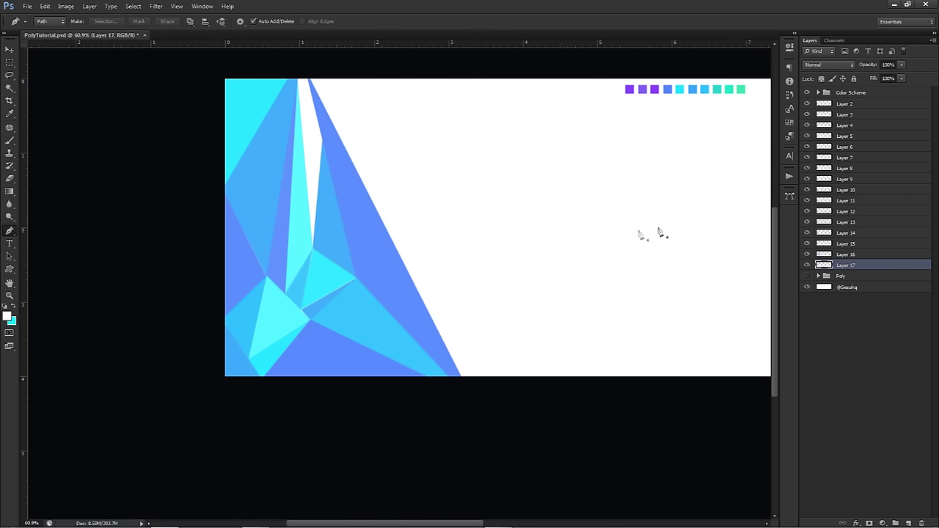
- Add a layer below Layer 17 and draw a closed path covering the remaining white sliver near the canvas's top edge
click(842, 275)
click(855, 358)
click(908, 523)
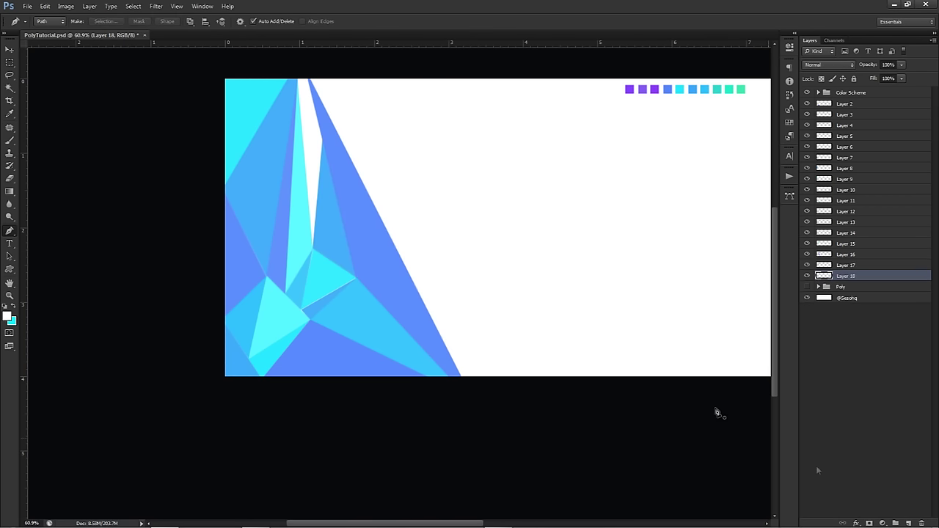
click(306, 74)
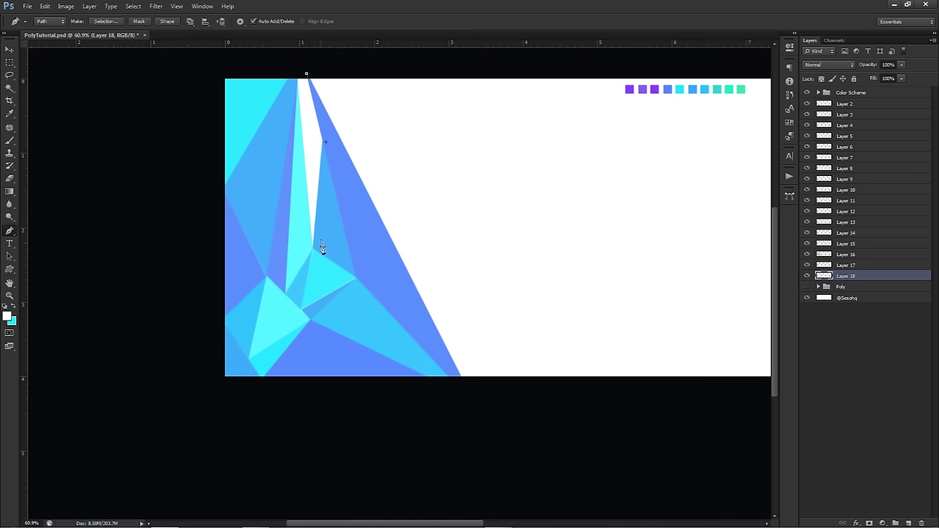
click(287, 177)
click(309, 75)
- Fill the sliver path with cyan sampled from the upper-left corner shape and delete the path
right_click(353, 109)
click(396, 159)
click(631, 167)
click(632, 190)
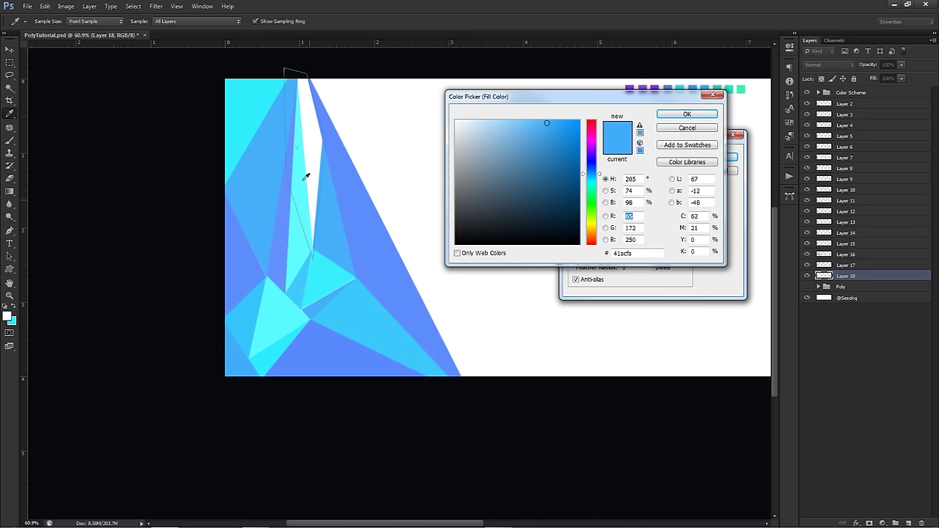
click(250, 99)
click(686, 115)
click(718, 157)
right_click(559, 152)
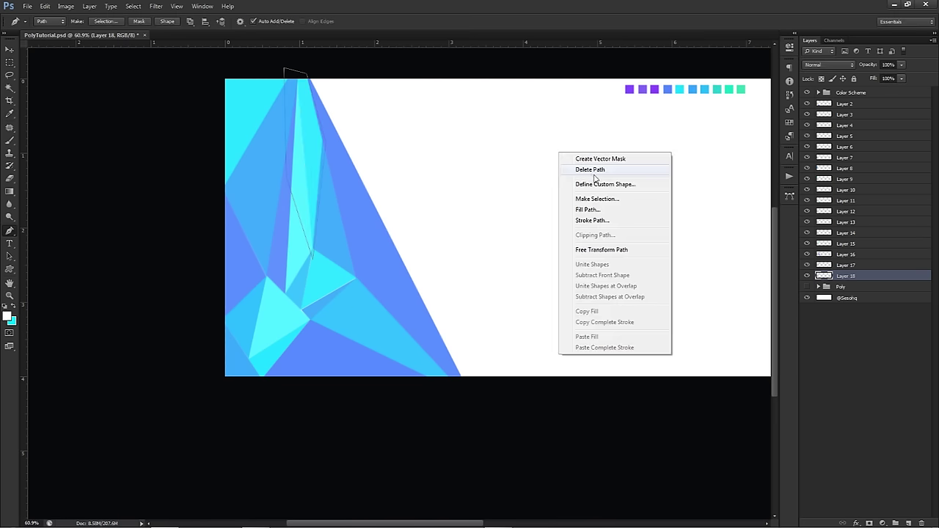
click(593, 171)
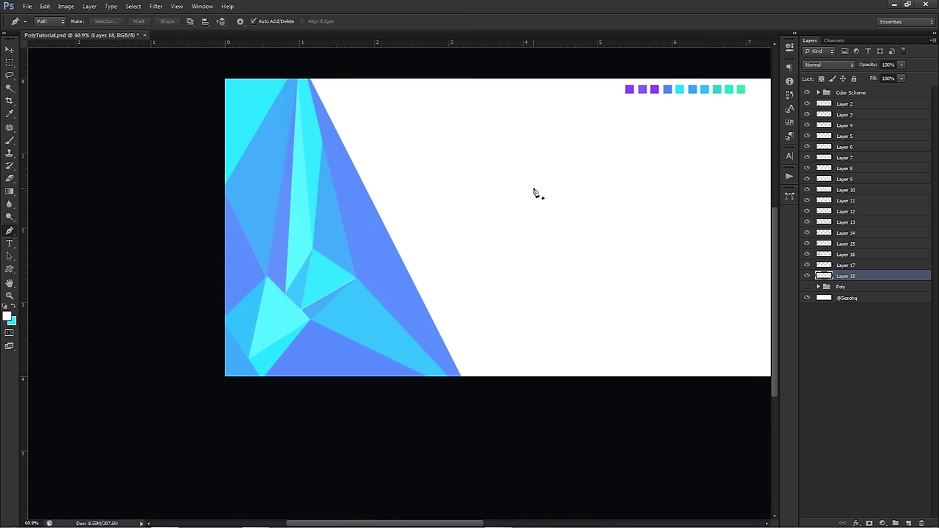
- Select all polygon layers from Layer 2 to Layer 18 and put them in a group
key(v)
scroll(532, 194, down, 2)
key(alt)
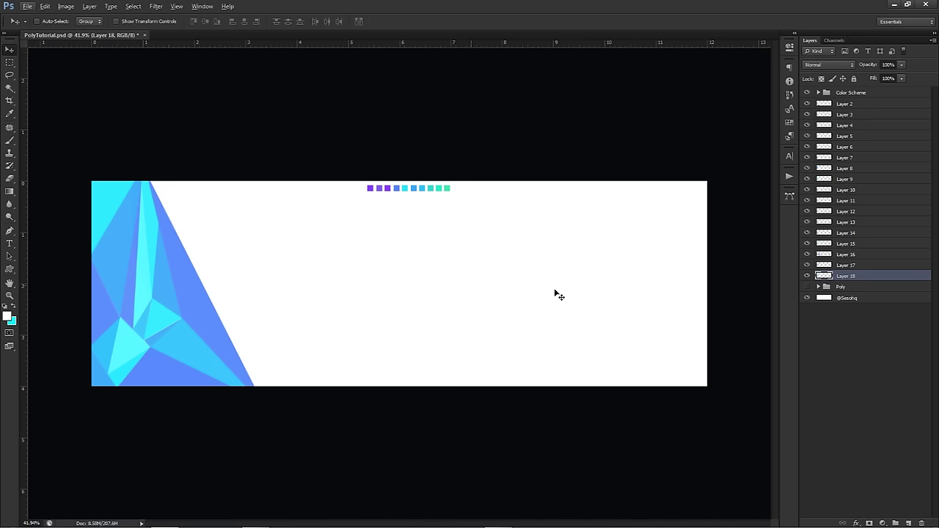
shift+click(853, 104)
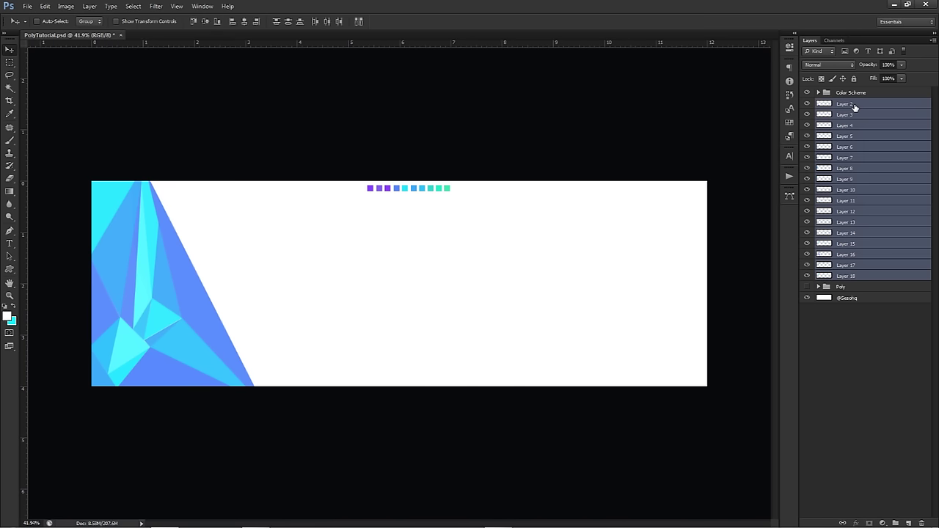
key(ctrl+g)
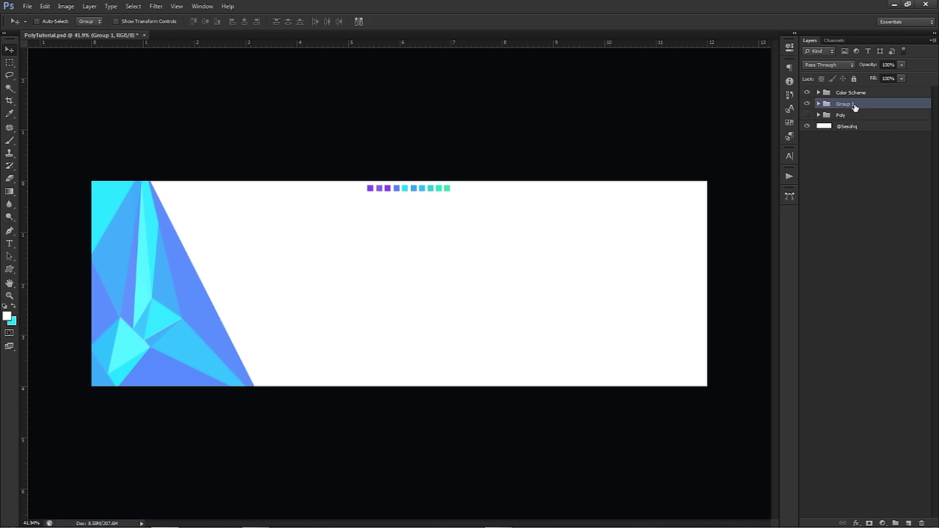
- Duplicate the polygon group and merge the copy into a single layer
key(ctrl+j)
key(ctrl+e)
- Give the original polygon group a yellow label, rename it b, and hide it
right_click(808, 116)
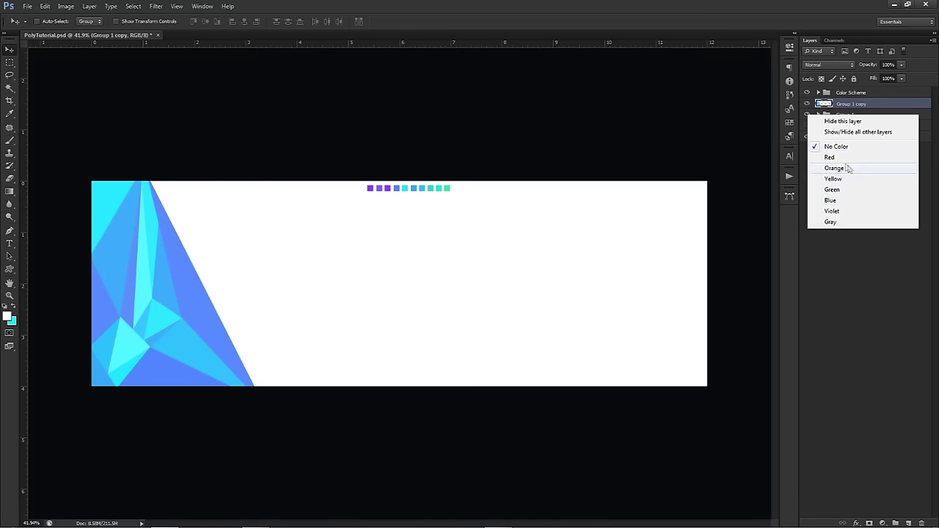
click(845, 181)
double_click(844, 116)
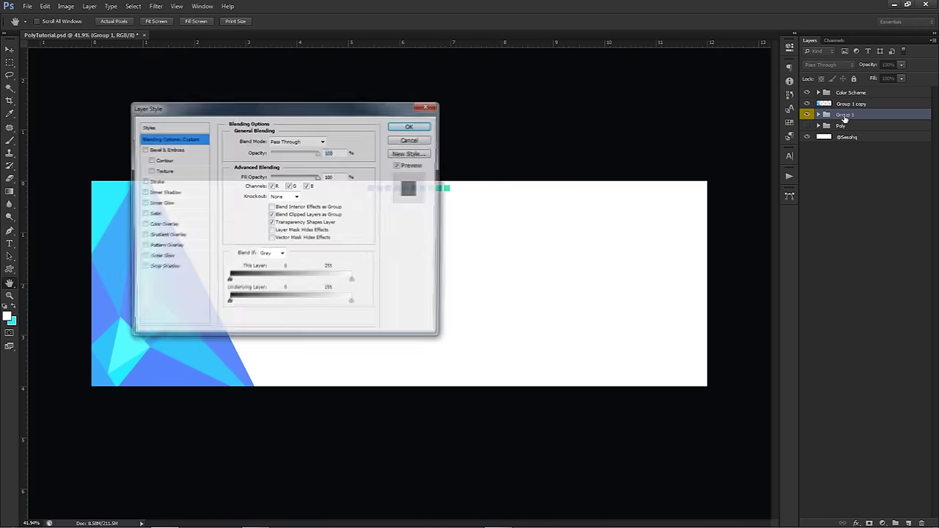
key(Escape)
double_click(844, 116)
text(b)
click(806, 115)
drag(418, 281, 438, 241)
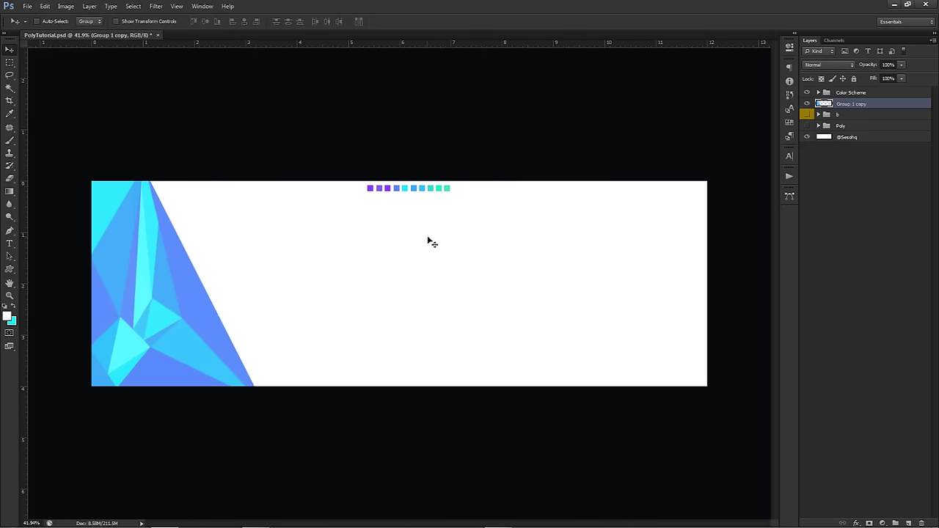
- Duplicate the merged polygon layer, flip the copy vertically and horizontally, and fit its slanted edge against the original's
drag(158, 284, 364, 319)
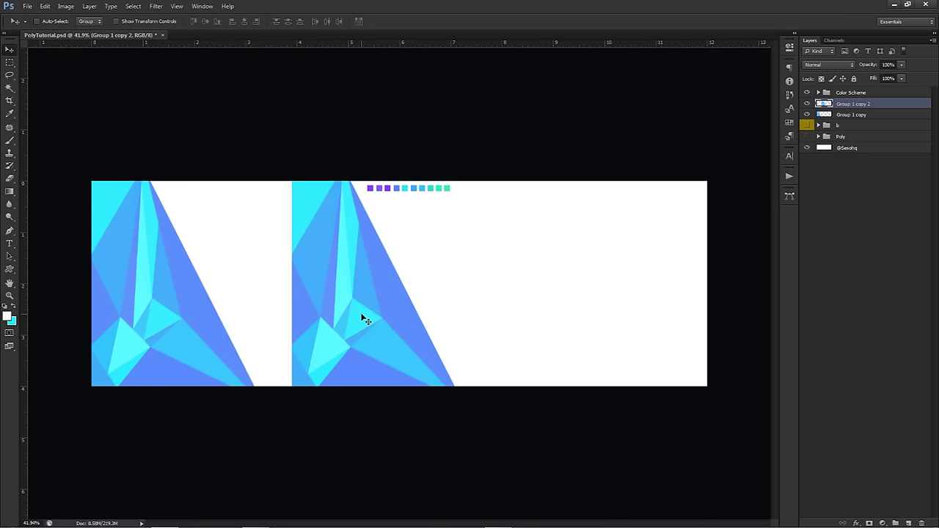
key(ctrl+t)
right_click(365, 319)
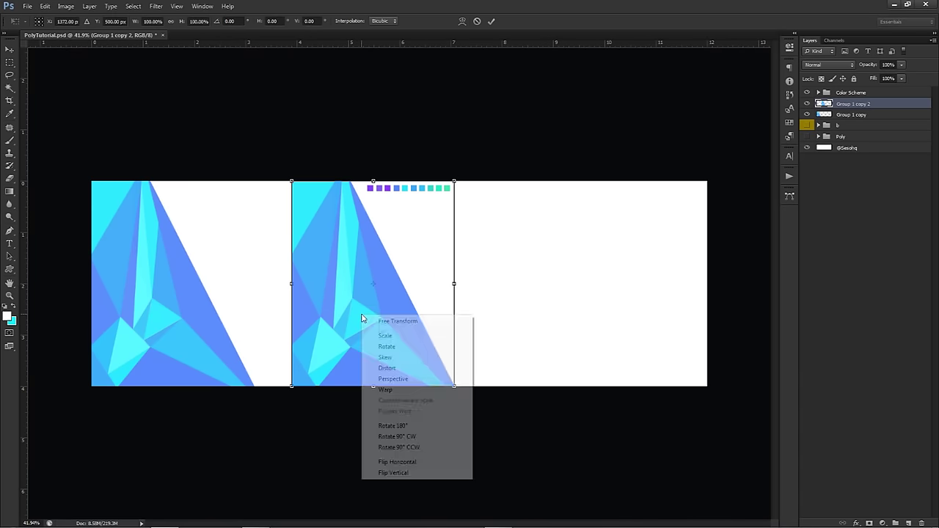
click(405, 472)
right_click(383, 362)
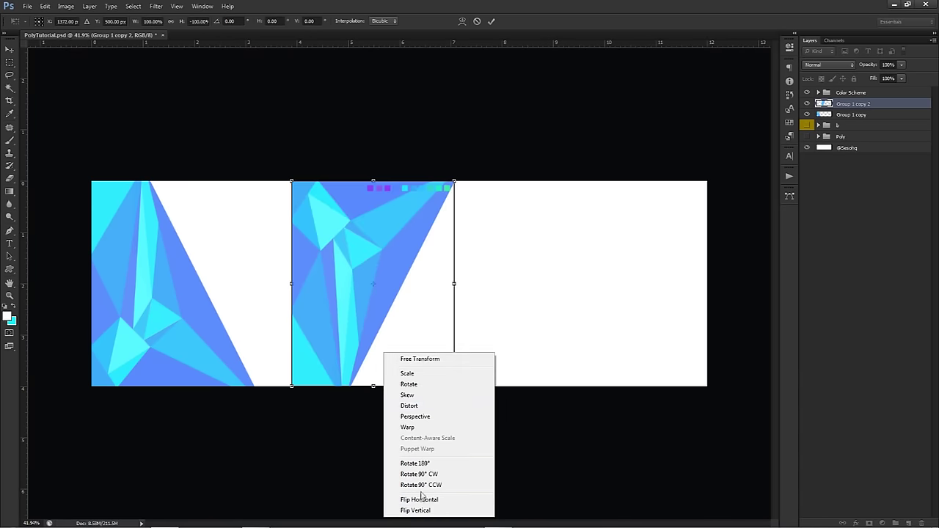
click(417, 500)
right_click(365, 365)
click(409, 288)
key(Return)
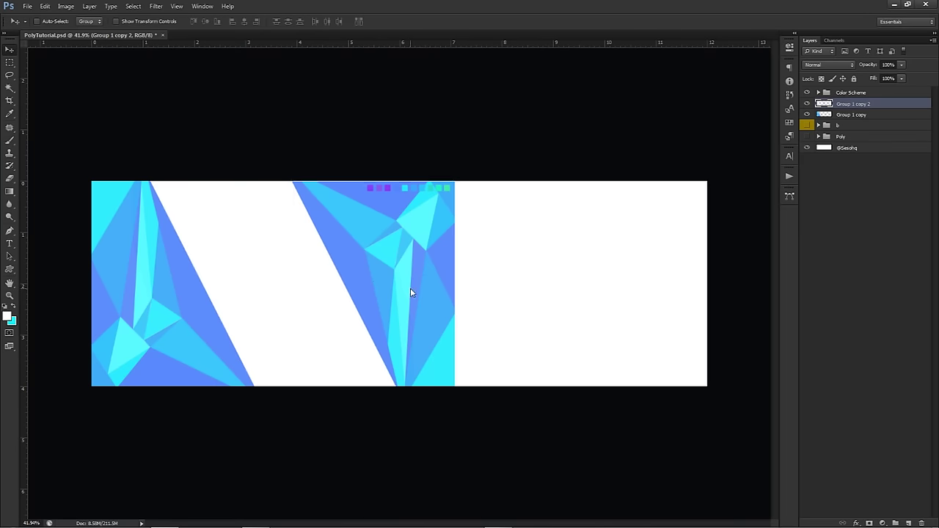
drag(379, 291, 238, 281)
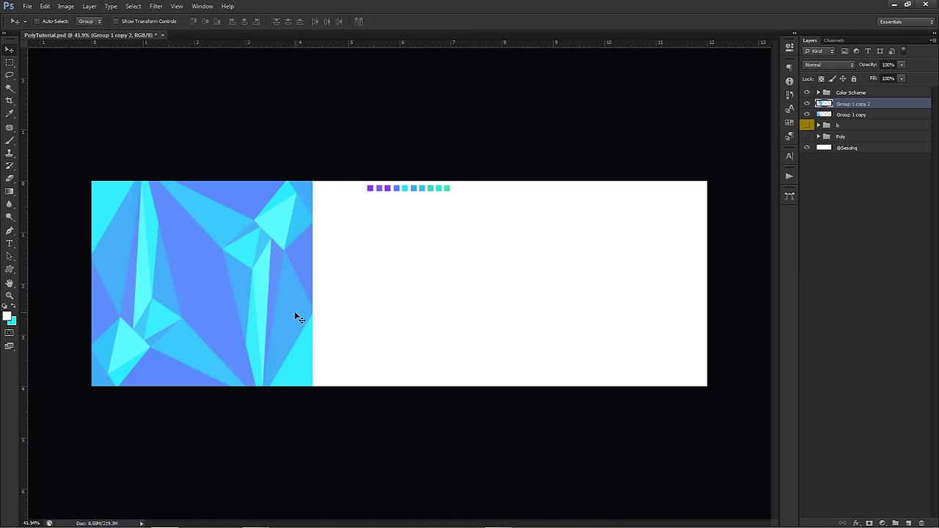
- Shift the flipped copy's hue to 5 with a Hue/Saturation adjustment
key(ctrl+u)
drag(687, 311, 413, 210)
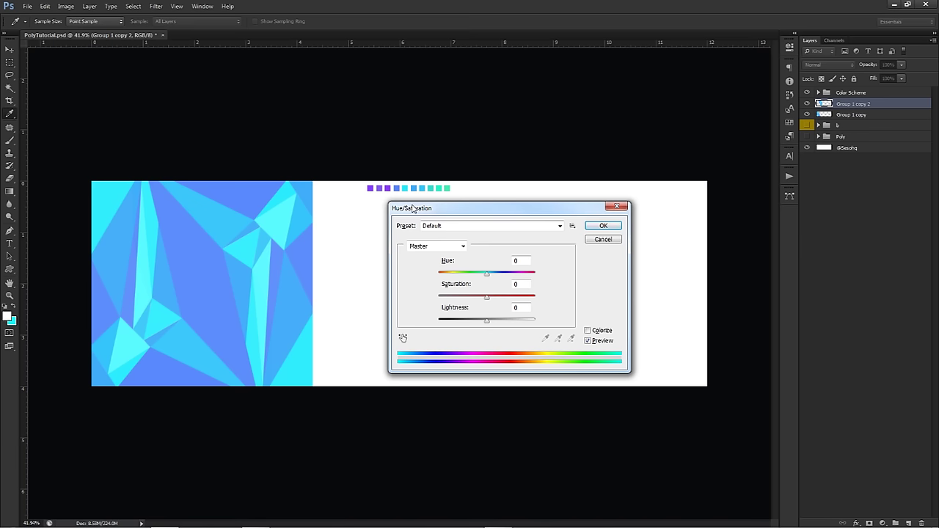
click(520, 261)
key(Up)
key(Up)
key(Up)
key(Up)
key(Up)
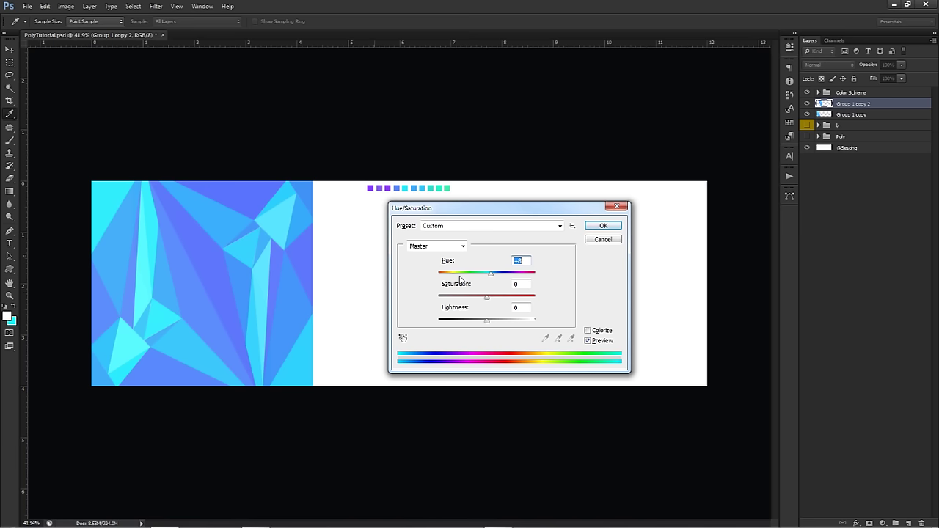
drag(492, 278, 484, 278)
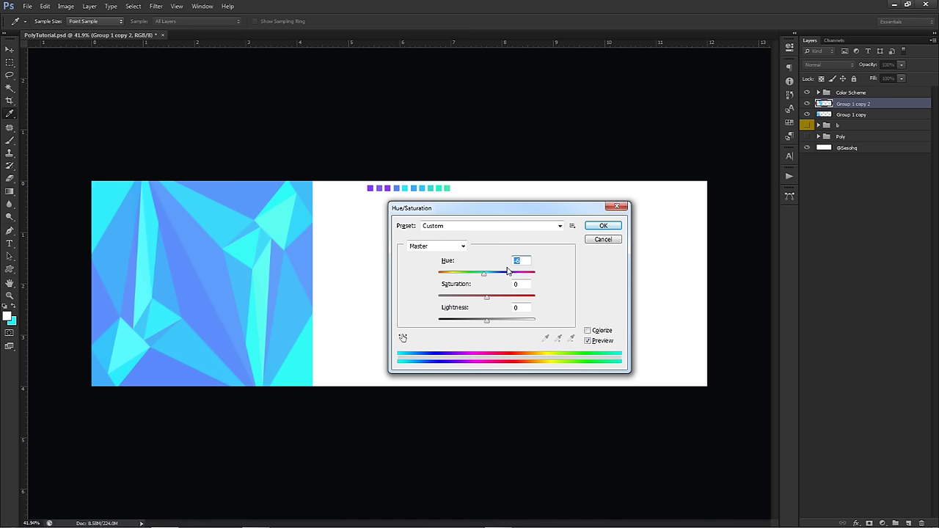
text(5)
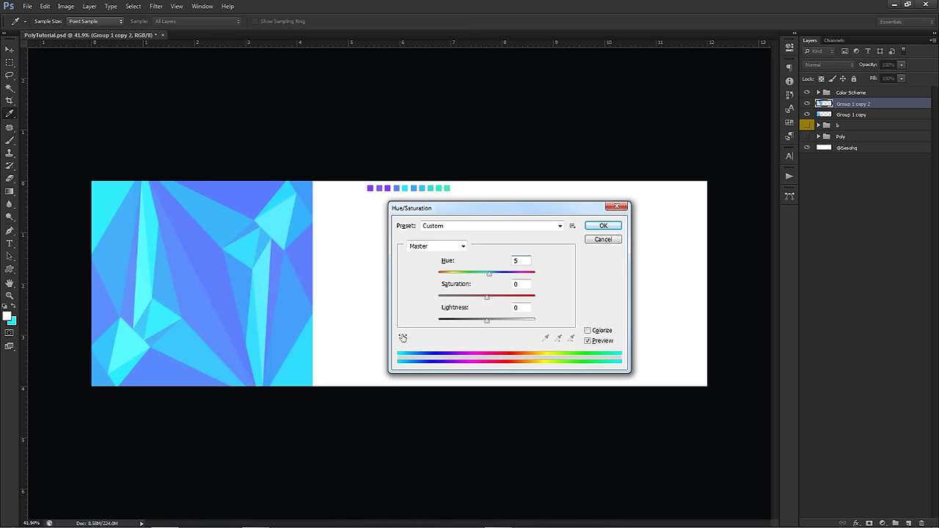
click(608, 227)
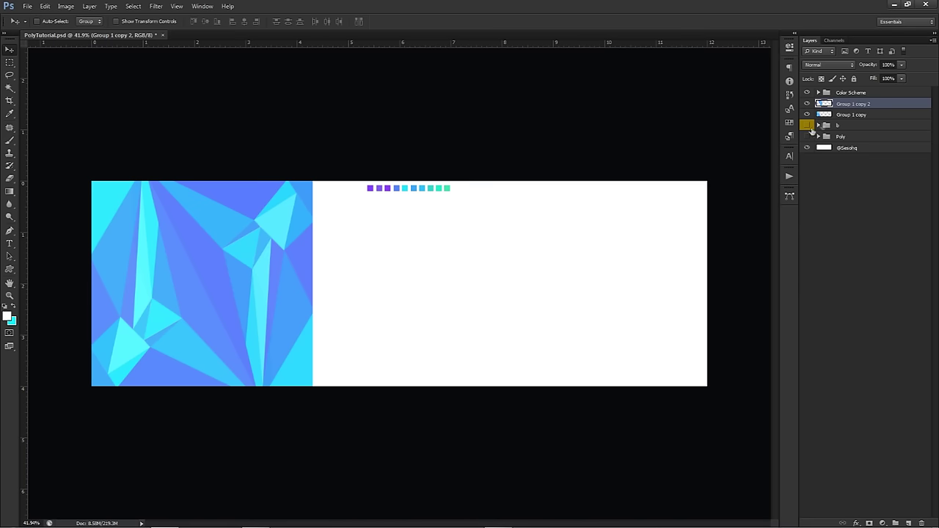
- Duplicate the unflipped merged layer and place the copy flush against the flipped piece's straight right edge
click(844, 115)
drag(213, 258, 467, 256)
key(ctrl+j)
drag(374, 269, 334, 266)
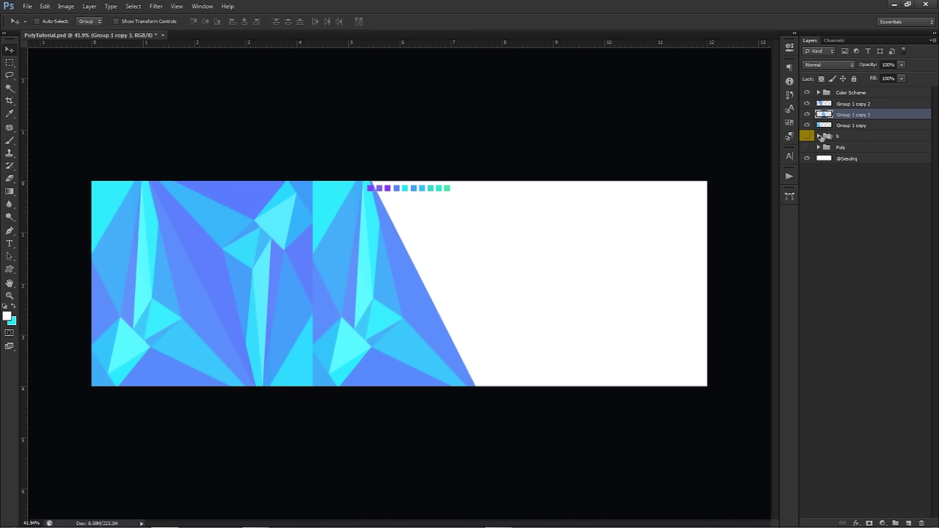
- Group the three merged polygon layers, from Group 1 copy 2 to Group 1 copy
click(850, 106)
shift+click(849, 126)
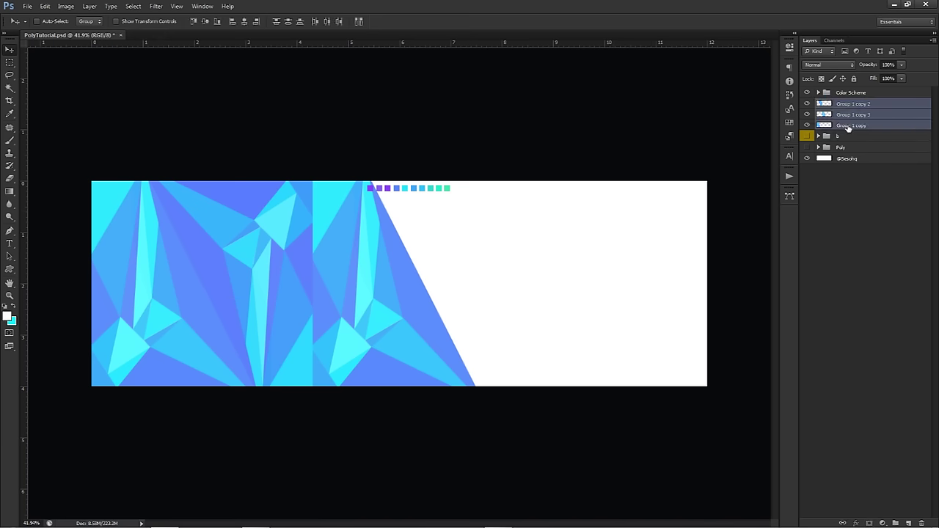
key(ctrl+g)
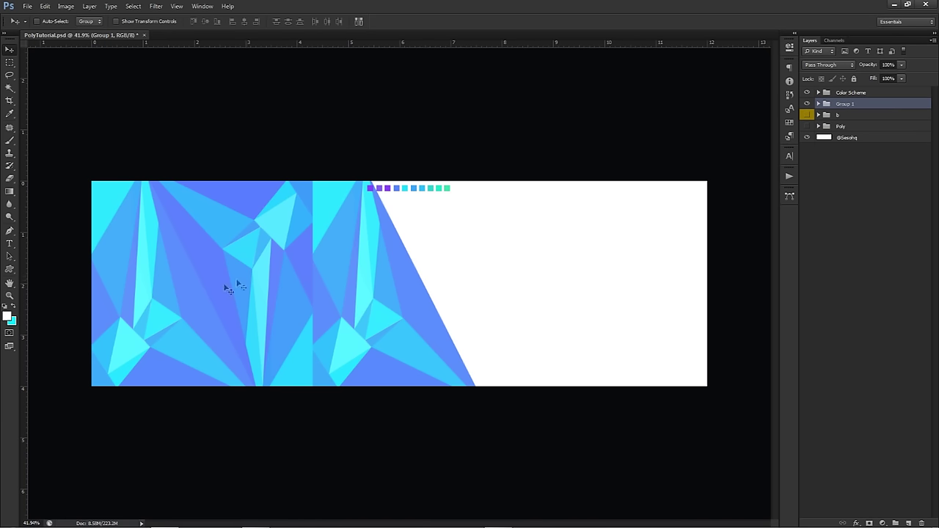
- Try filling the banner's empty right part with a copy of the group flipped vertically and horizontally
key(alt)
drag(191, 278, 608, 280)
key(ctrl+t)
right_click(597, 277)
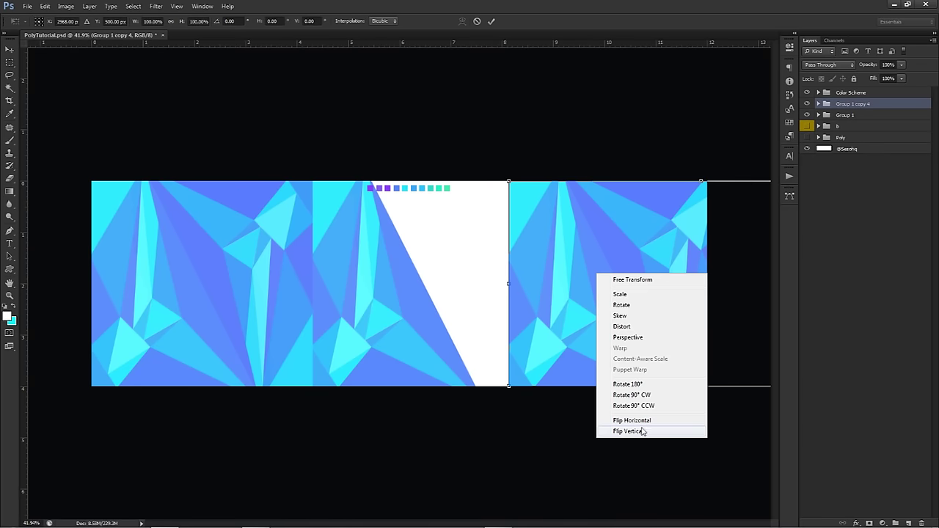
click(640, 429)
right_click(596, 329)
click(628, 473)
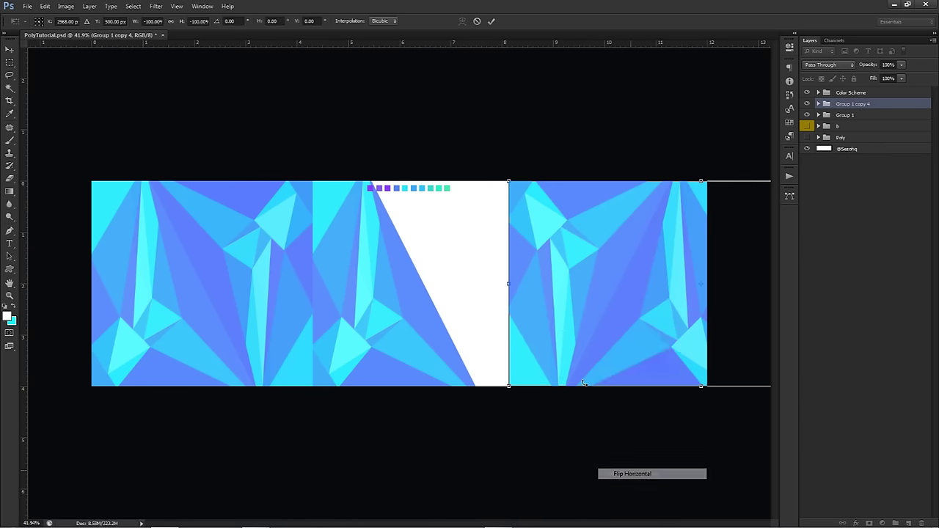
drag(553, 329, 488, 309)
key(Return)
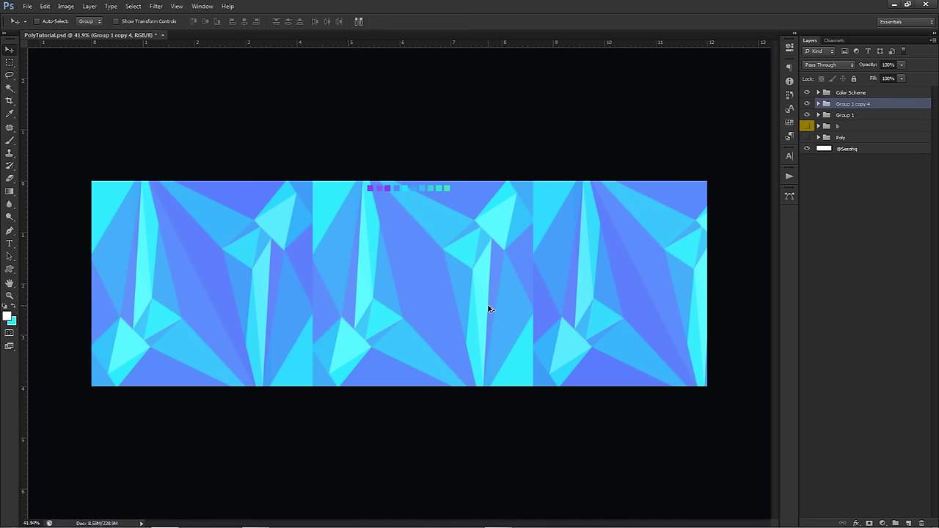
- Try other horizontal and vertical flips of the group copy and refit it against the slanted edge
key(ctrl+t)
right_click(502, 313)
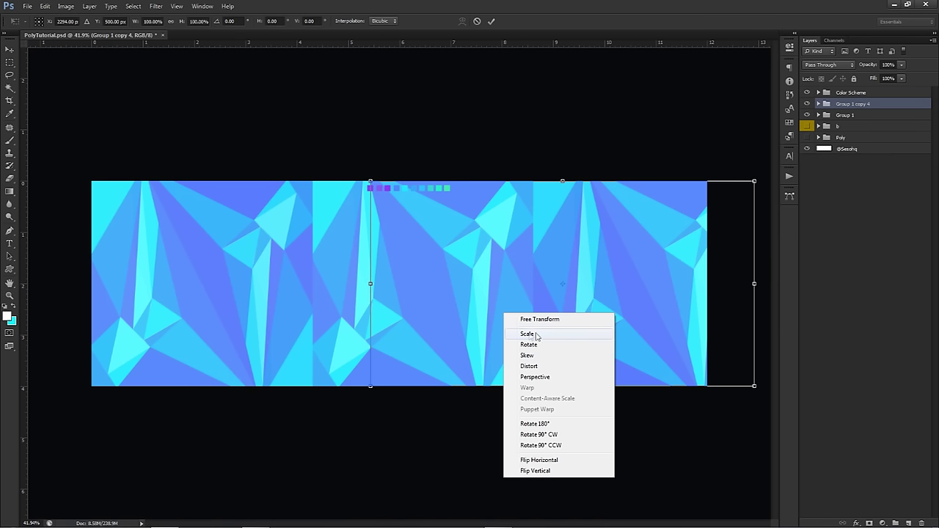
click(546, 461)
drag(541, 300, 455, 303)
key(ctrl+z)
right_click(514, 302)
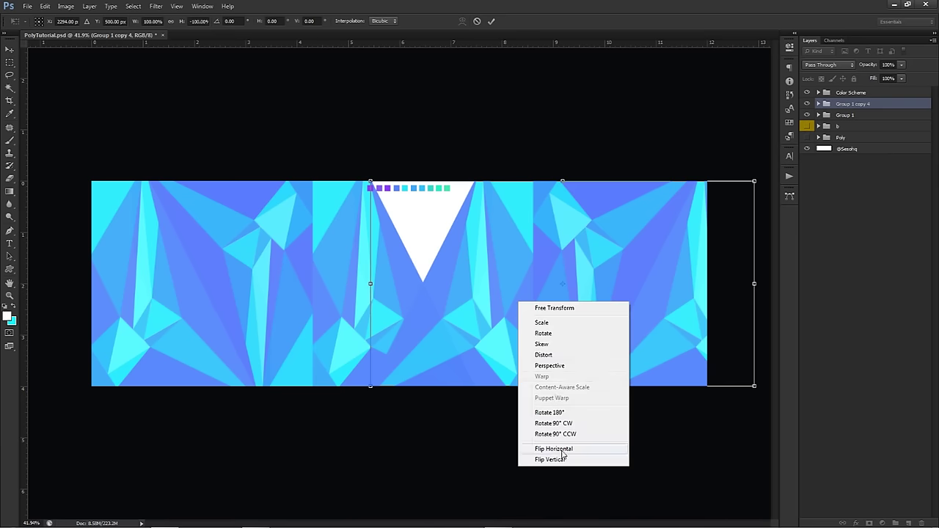
click(546, 449)
drag(525, 339, 575, 330)
right_click(576, 333)
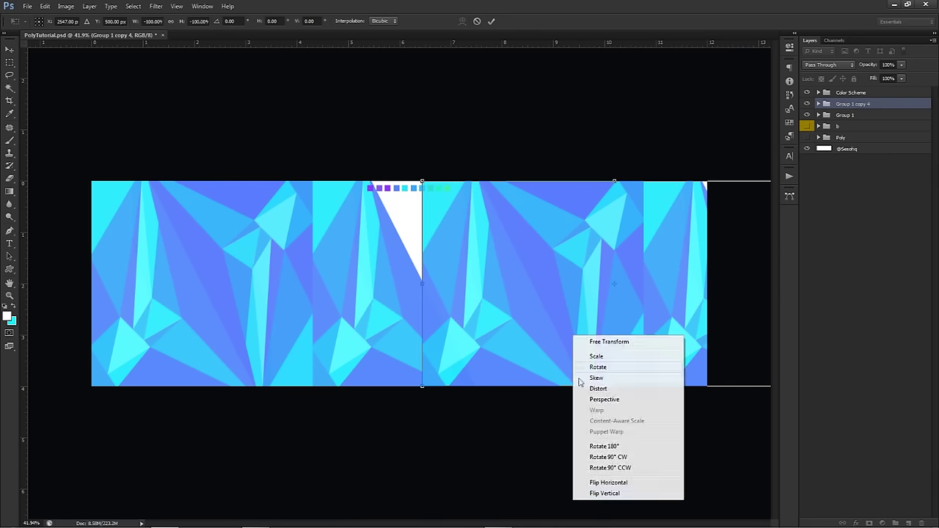
click(594, 485)
right_click(548, 326)
click(602, 477)
drag(509, 309, 470, 301)
key(Return)
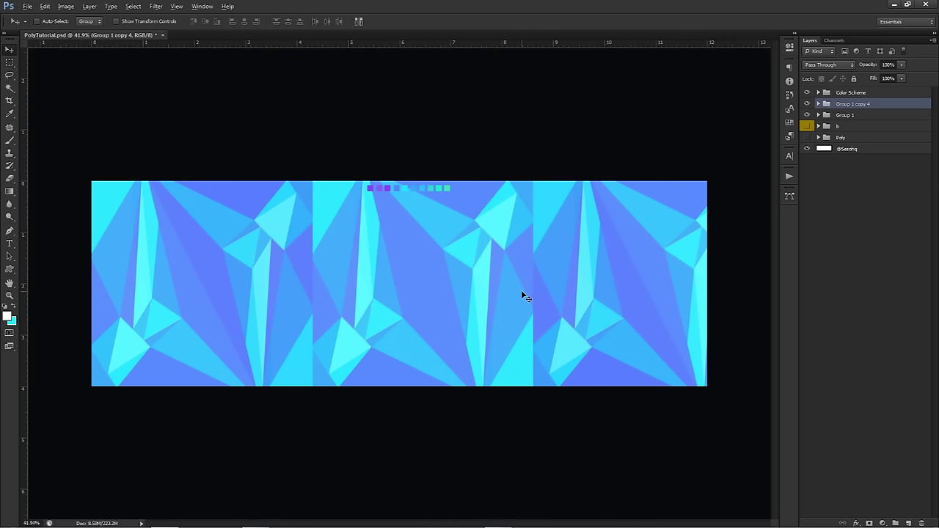
- Step back and forth through the recent changes and delete the group copy
key(ctrl+alt+z)
key(ctrl+alt+z)
key(ctrl+alt+z)
key(ctrl+shift+z)
key(ctrl+shift+z)
key(ctrl+shift+z)
key(Delete)
- Duplicate Group 1 copy 2 inside the group, flip it vertically and horizontally, and overlap it with the third piece's slanted edge
click(817, 104)
click(843, 115)
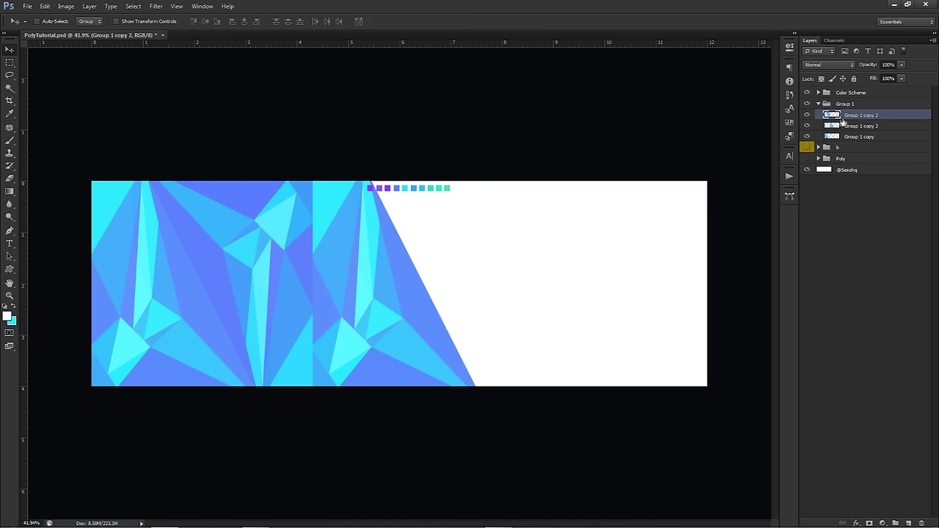
drag(360, 300, 512, 281)
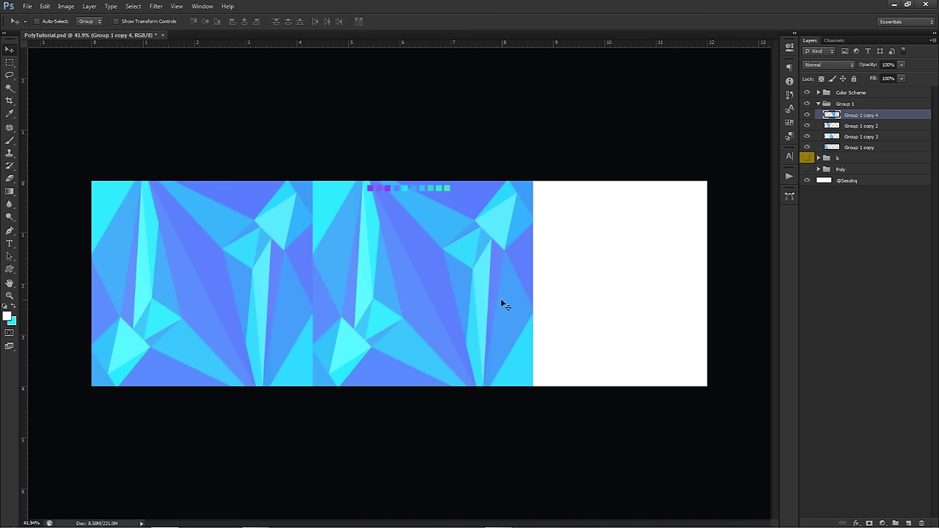
key(ctrl+t)
right_click(505, 306)
click(525, 451)
right_click(492, 305)
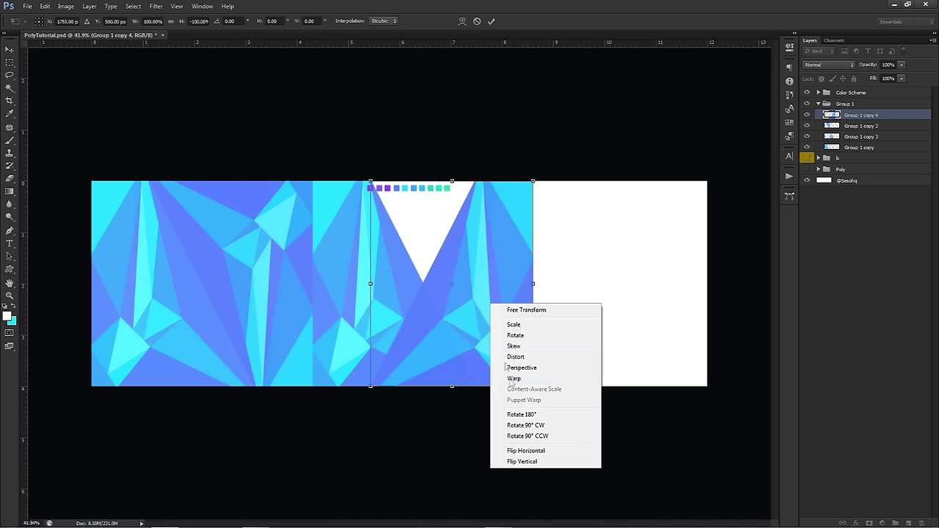
click(533, 451)
mouse_move(495, 340)
mouse_down()
mouse_move(509, 340)
mouse_move(477, 341)
mouse_up()
key(Return)
- Move Group 1 copy 4 to the bottom of Group 1, behind the other polygon layers
drag(847, 115, 844, 151)
click(819, 104)
click(826, 104)
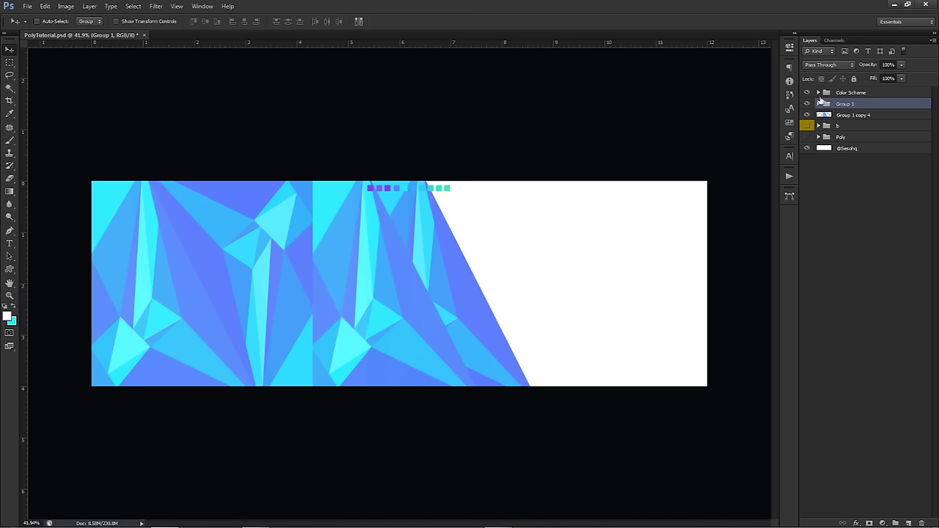
click(819, 104)
drag(851, 148, 844, 140)
click(819, 104)
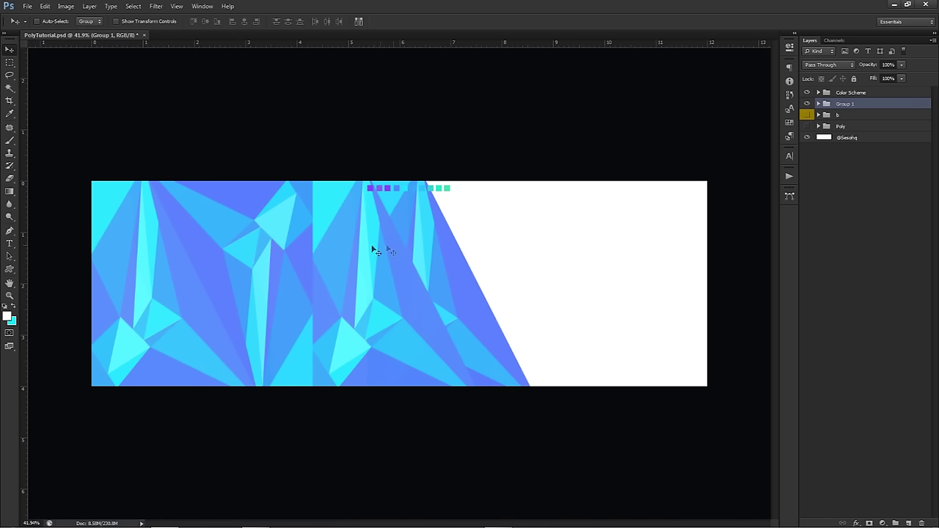
- Duplicate Group 1, flip the copy vertically and horizontally, and position it over the banner's remaining white area
drag(398, 244, 606, 245)
key(ctrl+j)
key(ctrl+t)
right_click(578, 287)
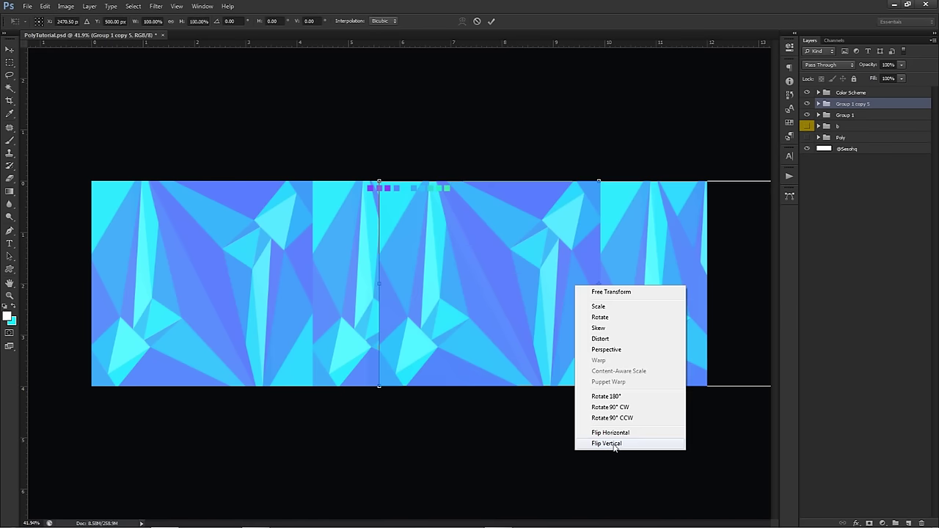
click(608, 445)
right_click(586, 321)
click(621, 467)
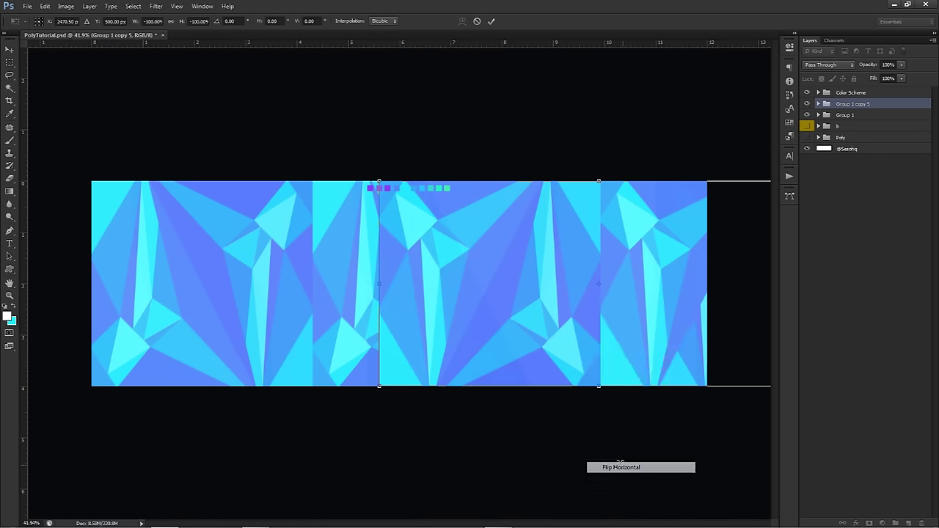
key(Return)
drag(474, 297, 520, 291)
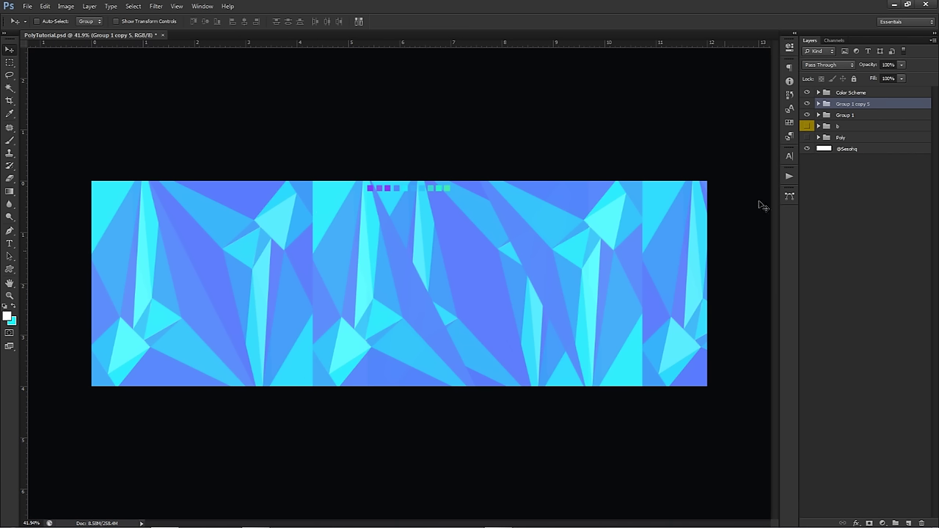
- Hide the Color Scheme group and add a new layer above the polygon groups
click(807, 93)
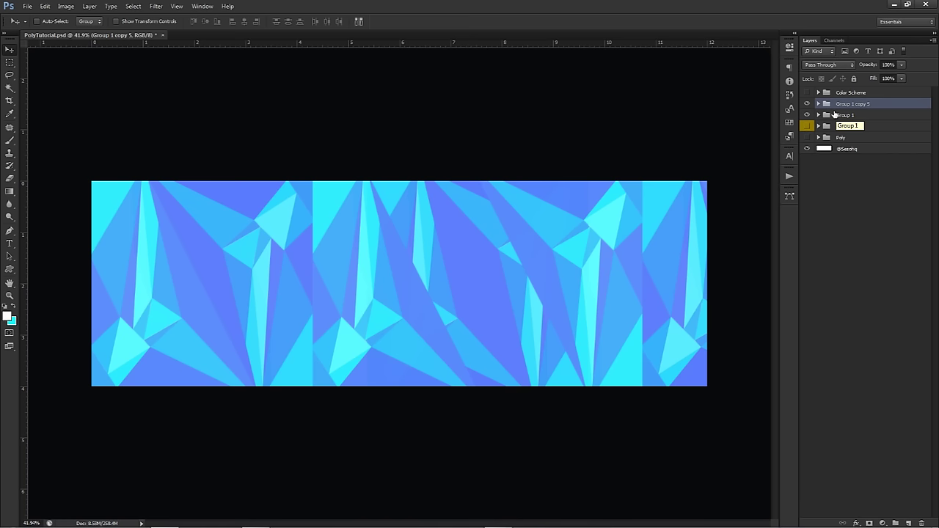
text(b)
click(907, 523)
- Paint large soft light-cyan (5afcff) brush spots around the banner's edges on Layer 19, sampling the color from the artwork
key(b)
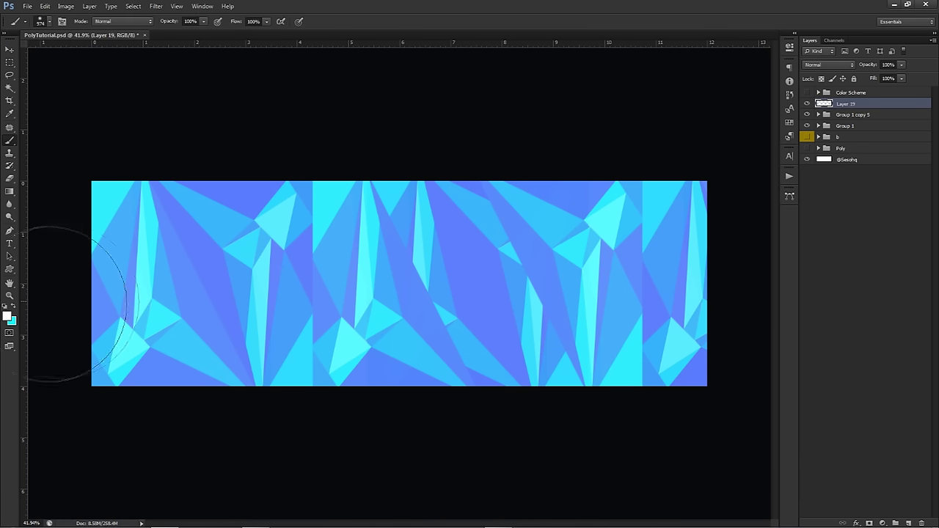
click(8, 316)
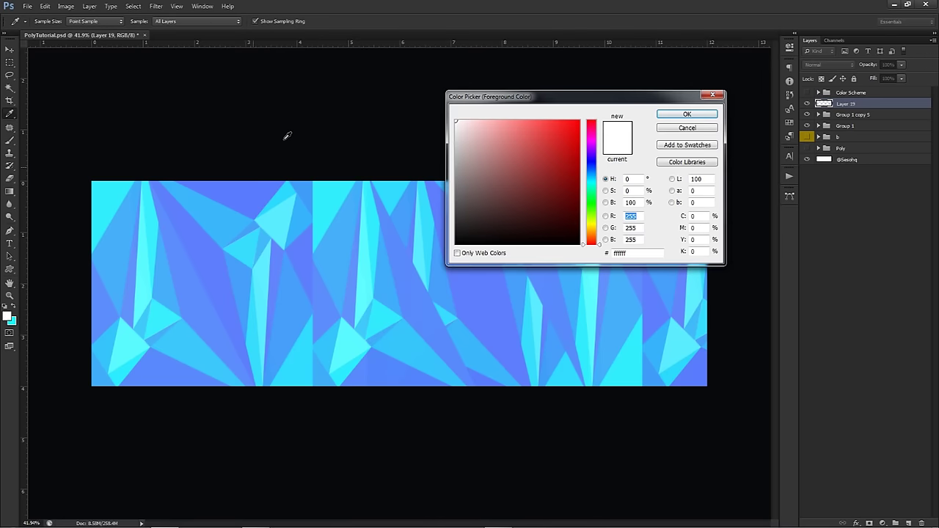
click(364, 213)
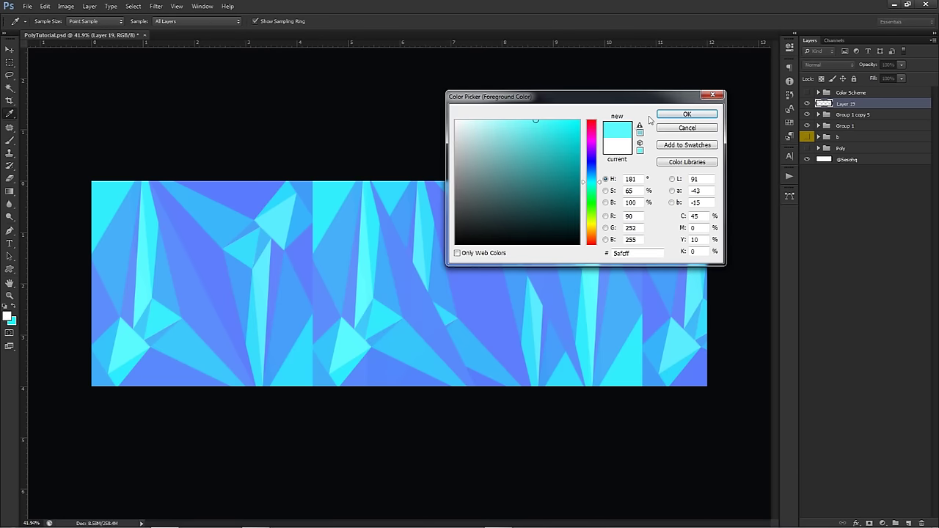
click(687, 114)
drag(581, 243, 570, 238)
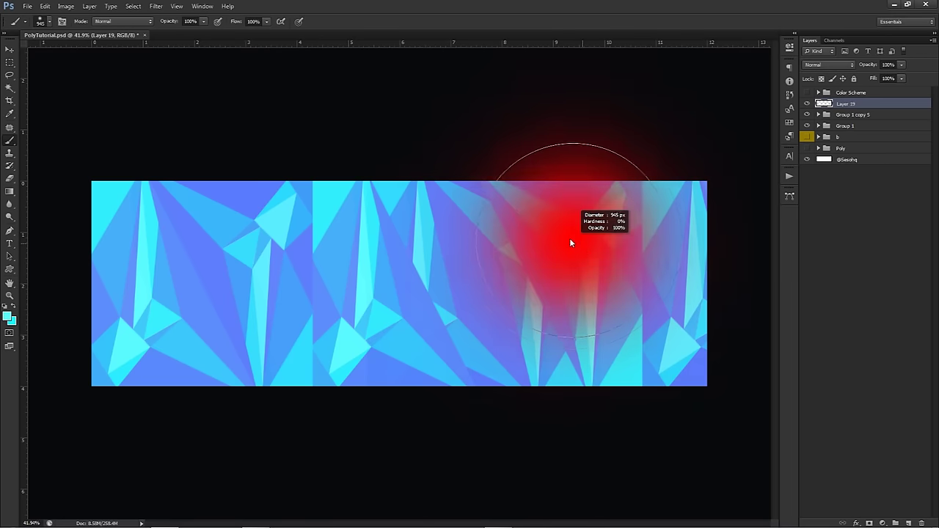
drag(476, 343, 500, 384)
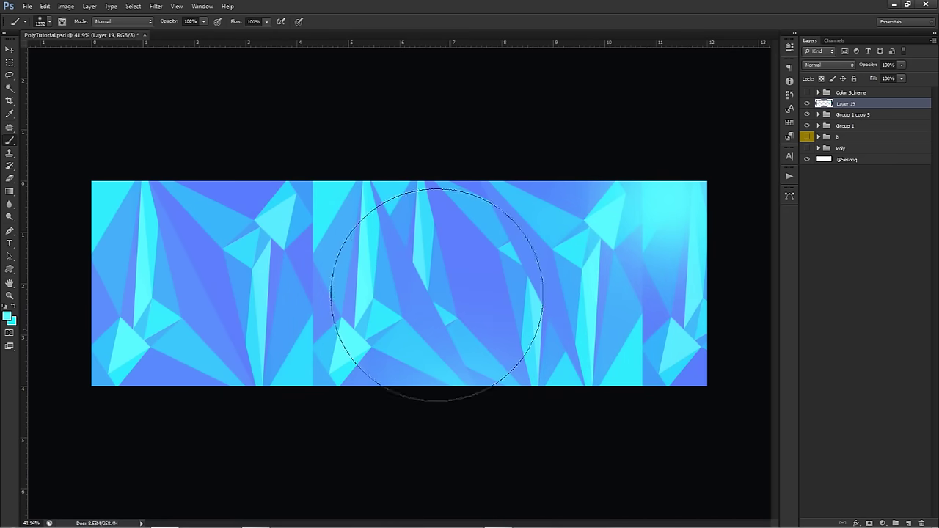
click(472, 424)
click(126, 396)
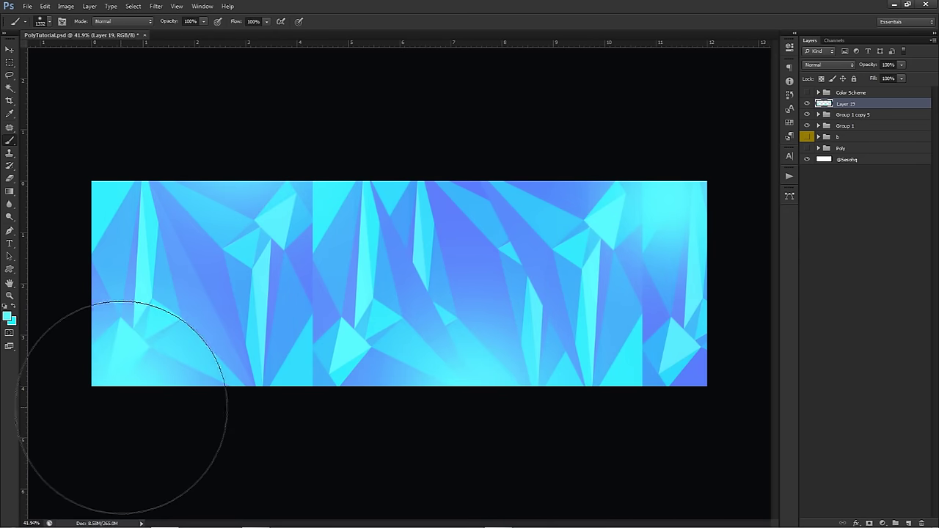
- Set Layer 19 to Linear Dodge (Add) blending at 50% opacity
click(827, 66)
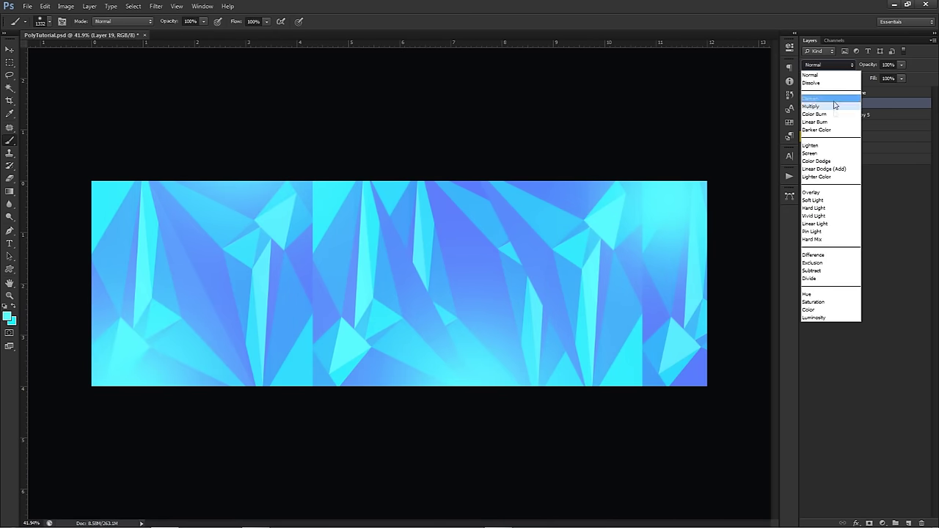
click(823, 170)
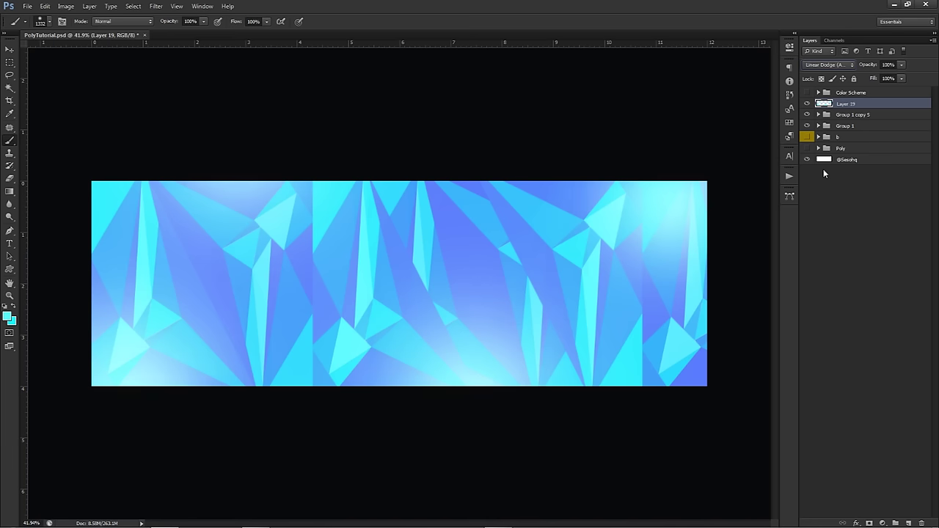
click(901, 65)
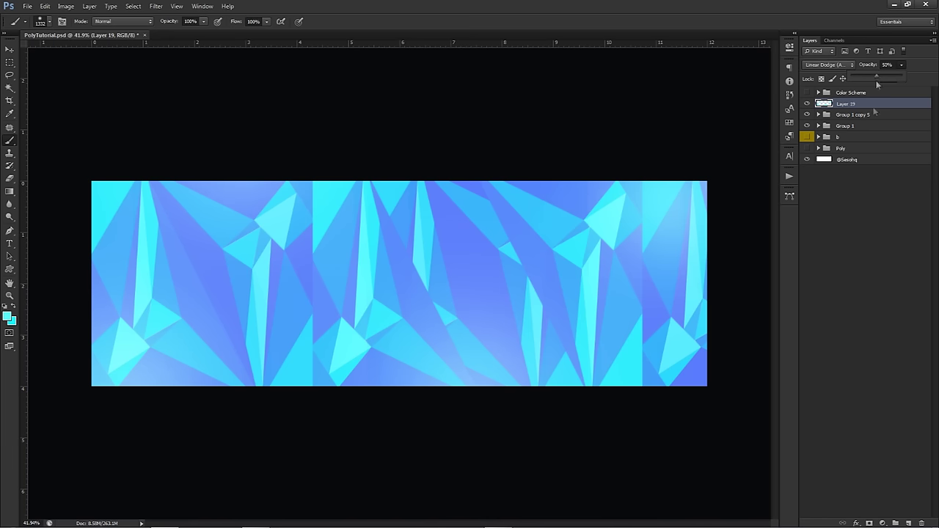
- Add a new layer and paint soft dark-blue (3056aa) brush spots over the darker areas in three parts of the banner
click(908, 523)
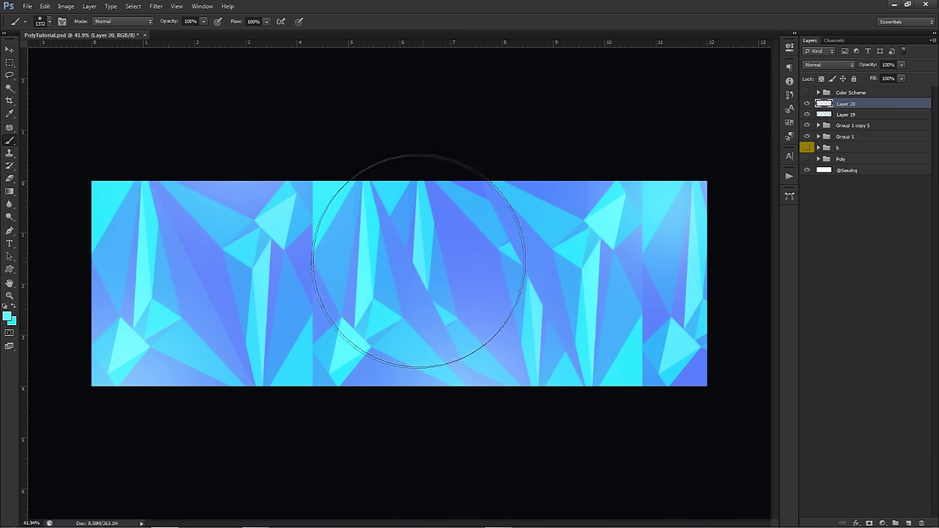
alt+click(414, 286)
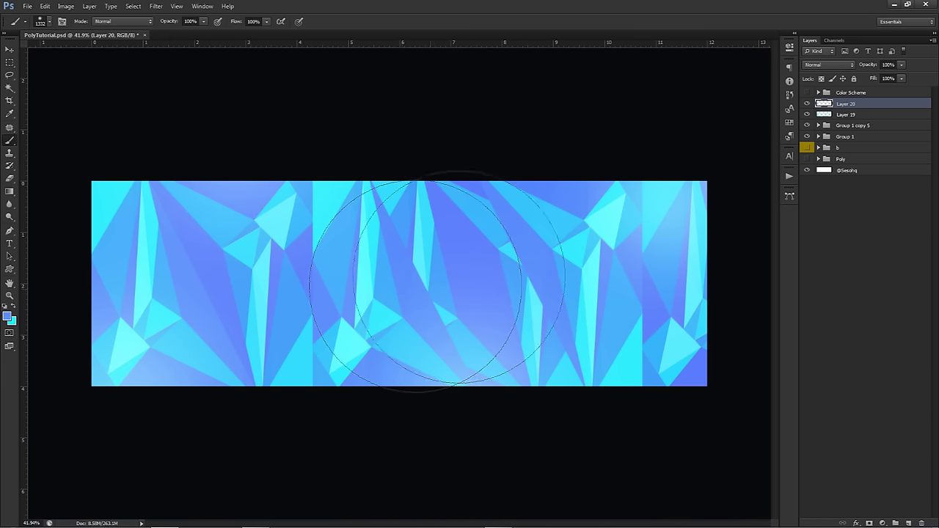
alt+right_click(562, 271)
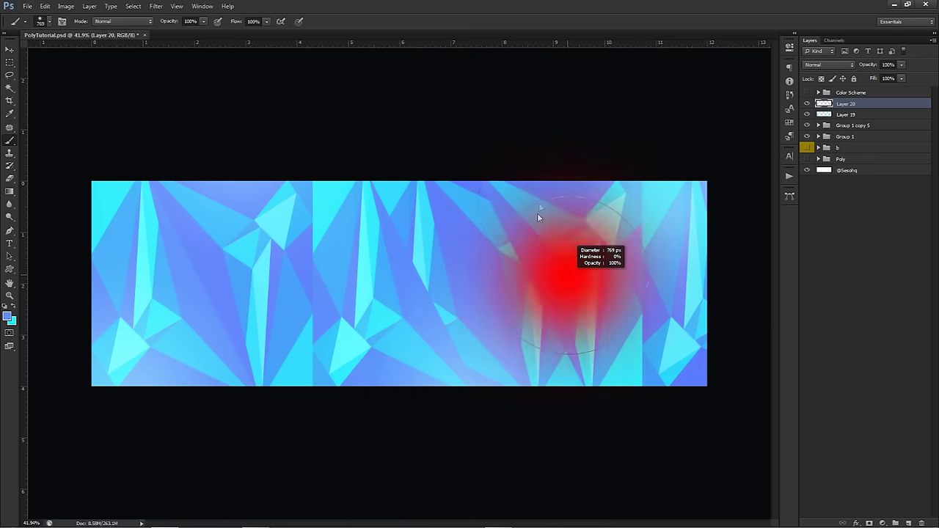
click(6, 317)
drag(548, 147, 544, 161)
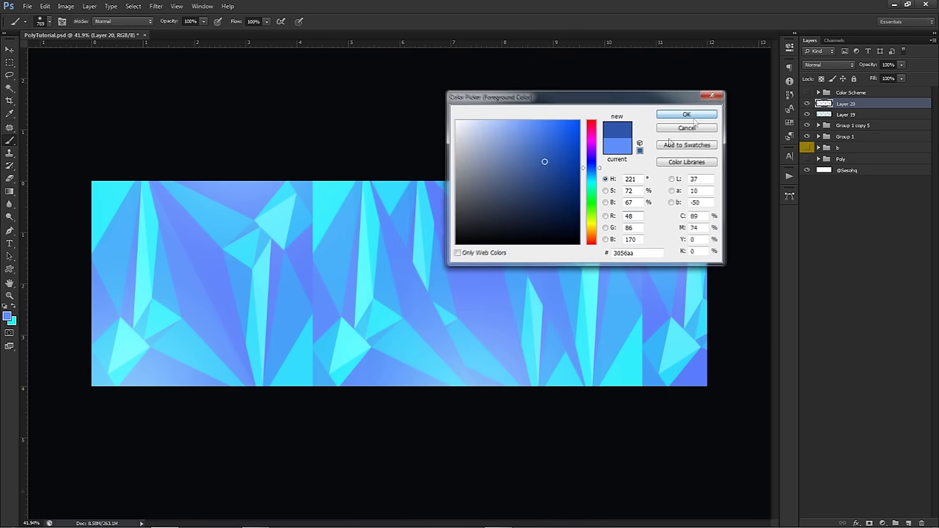
click(687, 115)
click(549, 253)
click(433, 371)
click(205, 272)
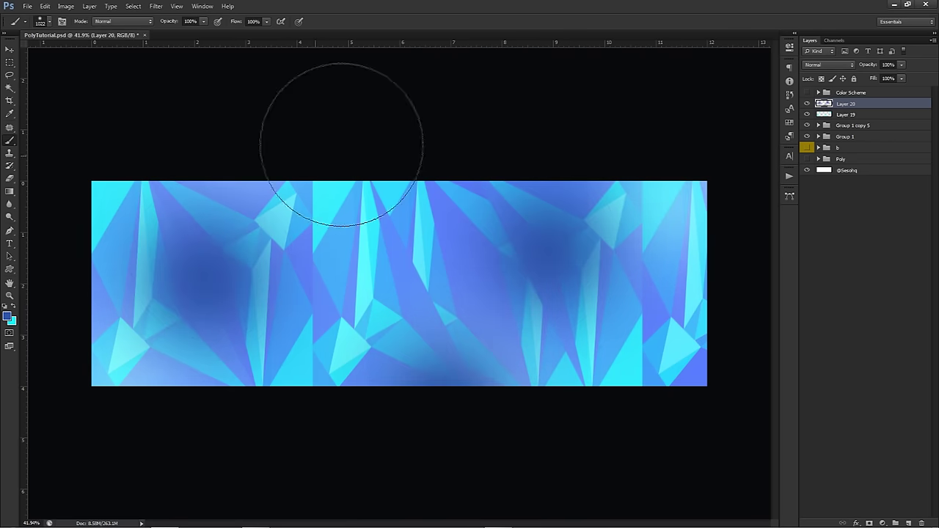
- Set Layer 20 to Linear Dodge (Add) blending at 15% opacity
click(828, 64)
click(837, 173)
click(901, 64)
drag(876, 73, 877, 78)
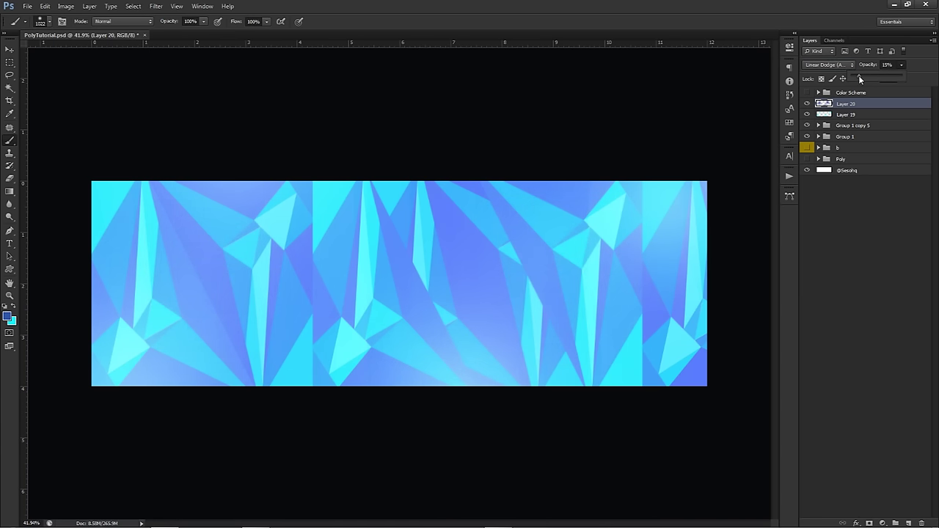
click(556, 278)
key(v)
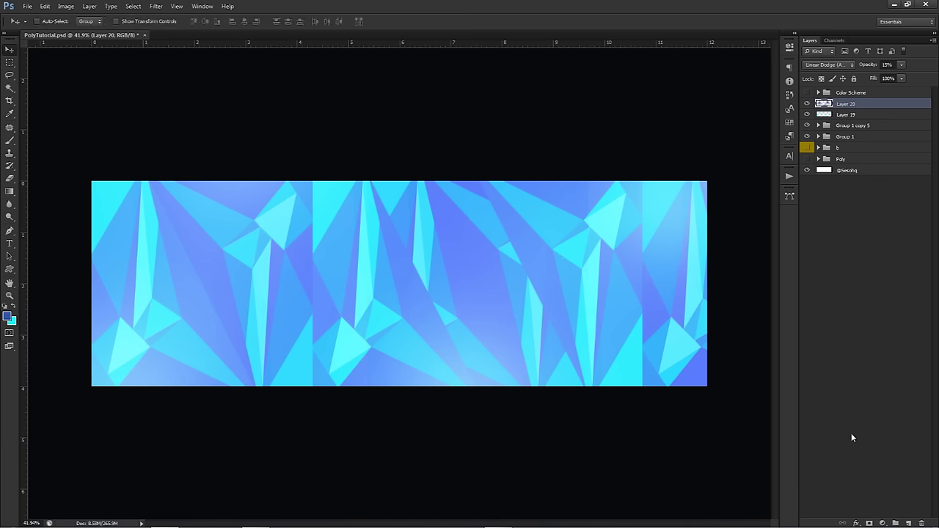
- Add a Brightness/Contrast adjustment layer with brightness -25 and contrast 80, and compare the banner with and without it
click(883, 522)
click(869, 343)
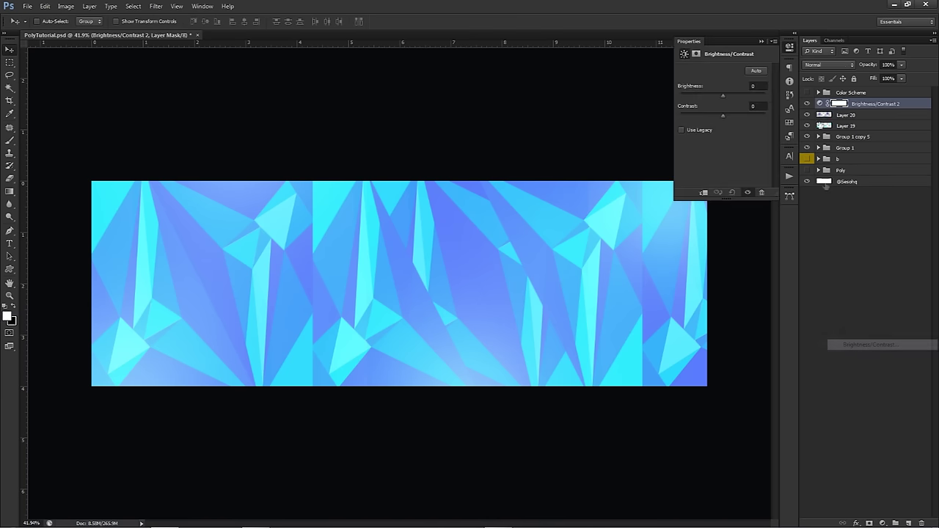
drag(722, 97, 726, 116)
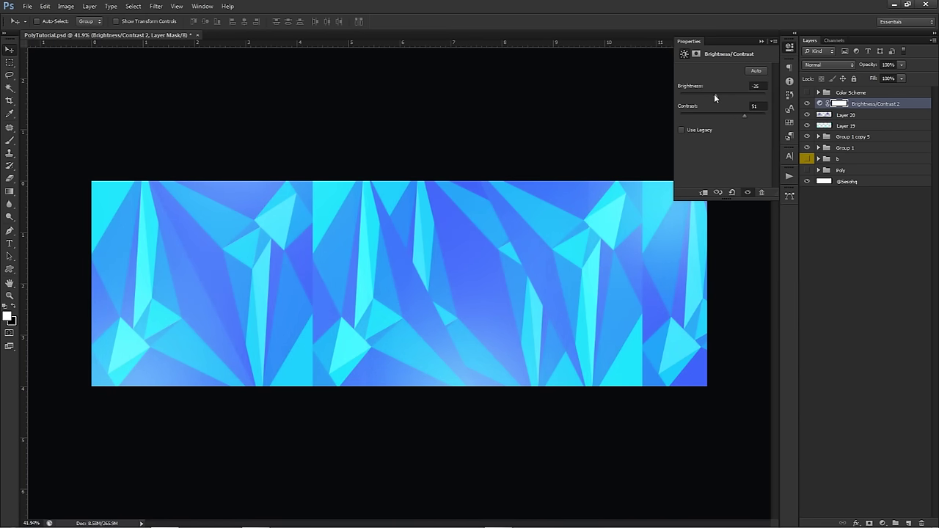
mouse_move(717, 96)
mouse_down()
mouse_move(728, 93)
mouse_move(726, 107)
mouse_up()
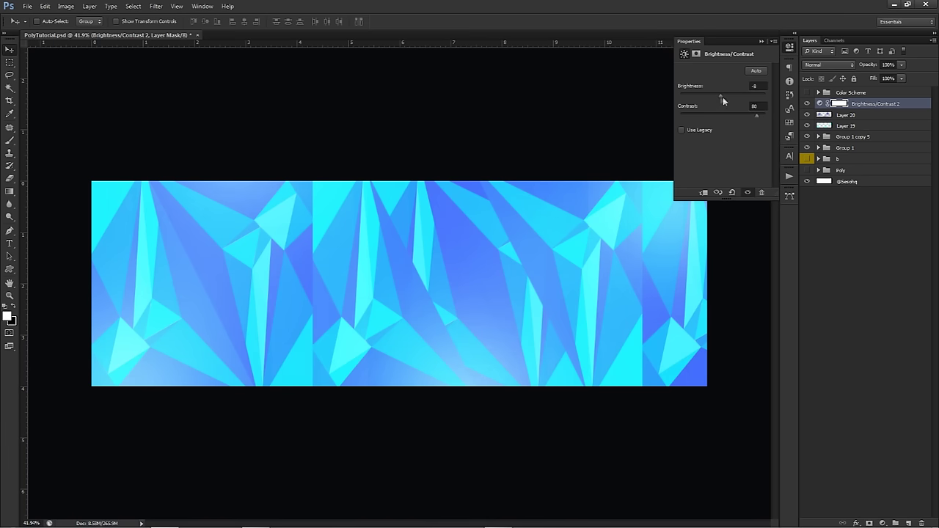
mouse_move(724, 98)
mouse_down()
mouse_move(703, 99)
mouse_move(715, 98)
mouse_up()
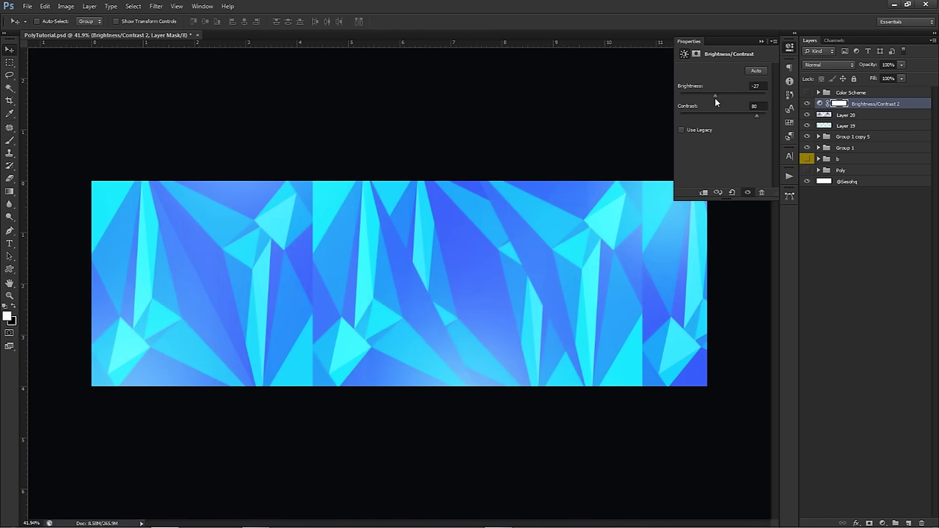
click(757, 86)
text(-25)
click(807, 104)
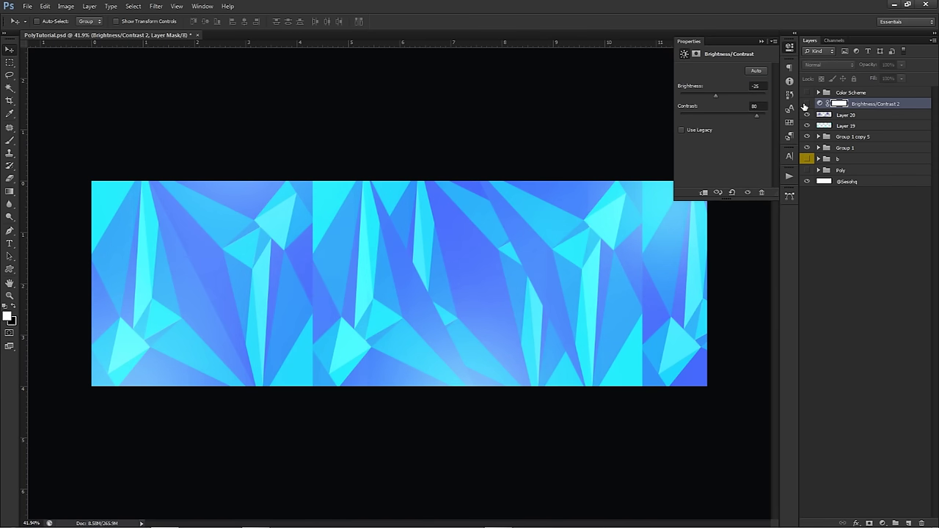
click(808, 103)
- Add a Curves adjustment layer with a slight S-curve, raising the highlights and placing a shadow point at input 72, output 60
click(884, 523)
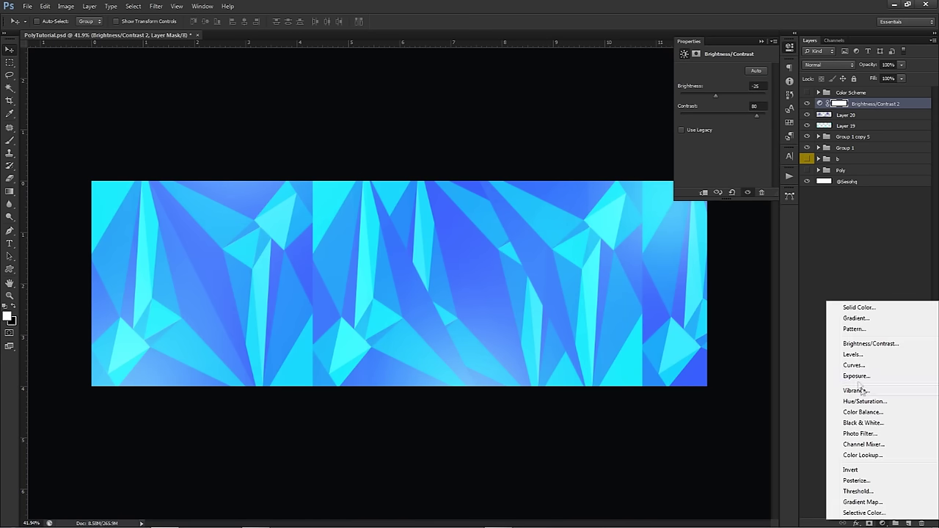
click(860, 371)
drag(753, 106, 749, 104)
drag(713, 139, 718, 145)
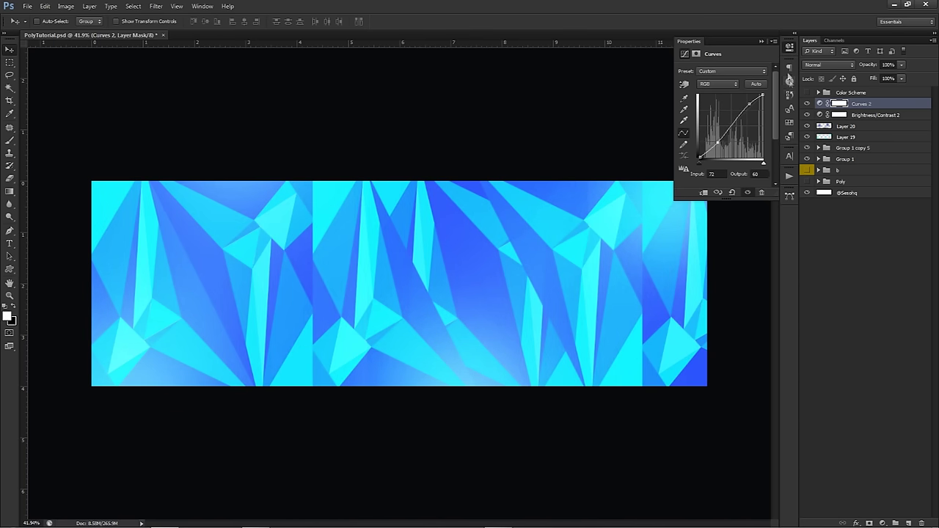
click(787, 50)
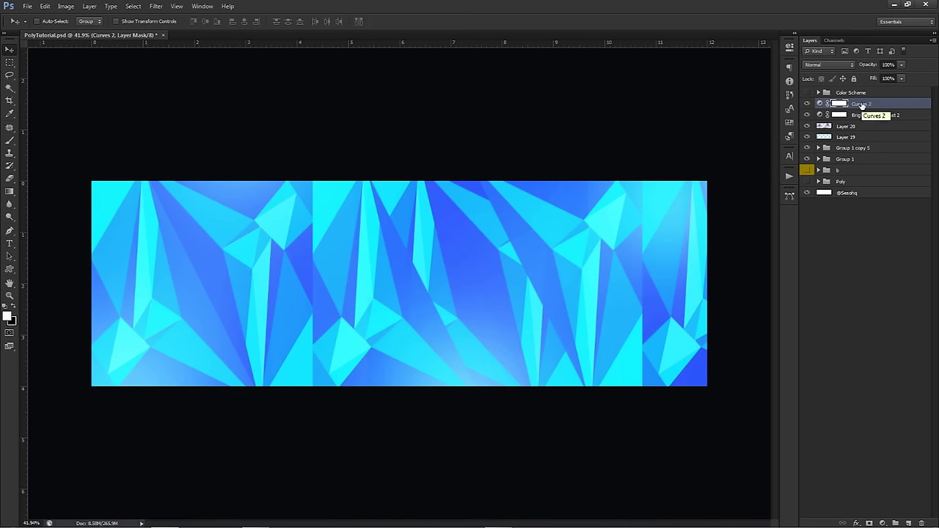
- Duplicate all layers from Curves 2 down to the bottom layer and merge the copies into one layer
shift+click(866, 191)
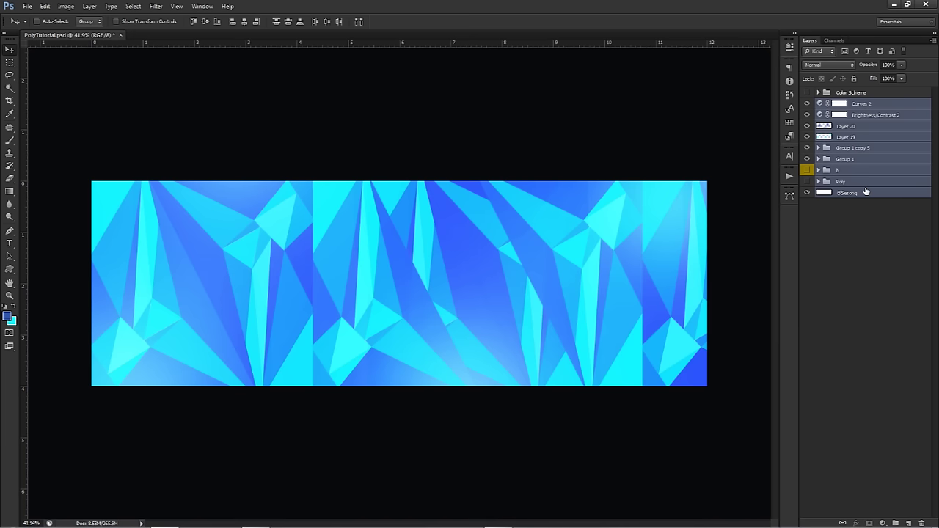
key(ctrl+j)
key(ctrl+e)
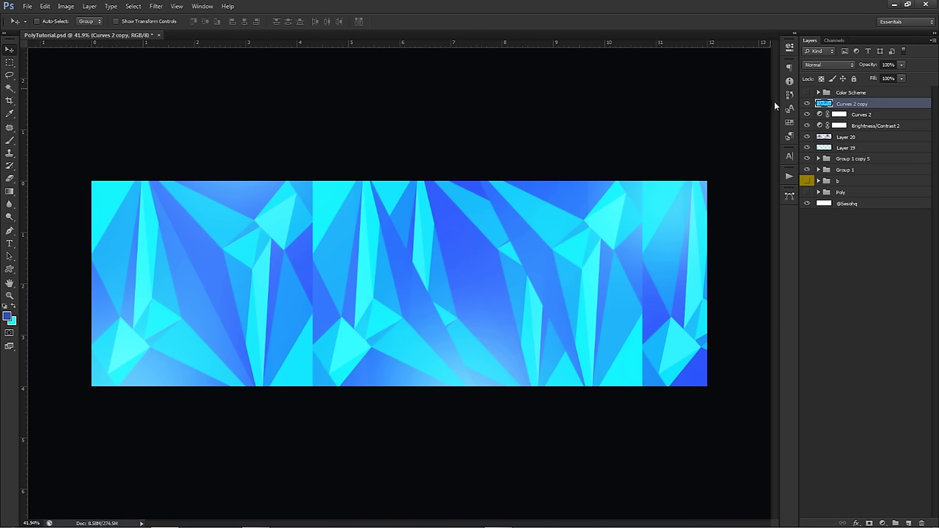
drag(556, 211, 523, 284)
key(ctrl+z)
- Apply a Gaussian Blur with a radius of 4 pixels to the merged Curves 2 copy layer
click(155, 7)
mouse_move(184, 107)
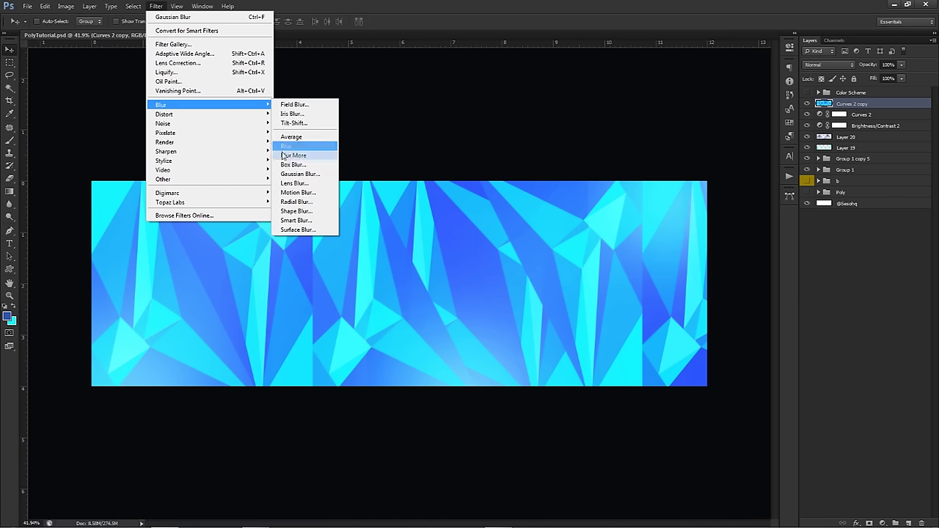
click(291, 174)
drag(701, 213, 466, 194)
text(4)
click(558, 209)
- Erase parts of the blurred copy's middle and left areas with a large soft Eraser
key(b)
drag(424, 276, 391, 272)
drag(331, 310, 338, 314)
drag(195, 247, 185, 243)
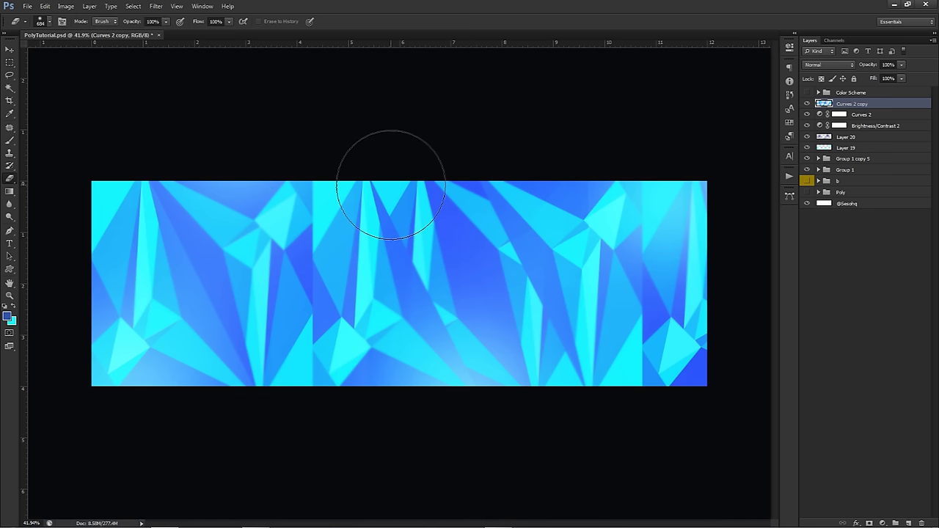
- Flip the blurred copy horizontally with Free Transform, try a vertical flip and revert it, and commit the transform
key(ctrl+t)
right_click(424, 248)
click(454, 391)
right_click(443, 329)
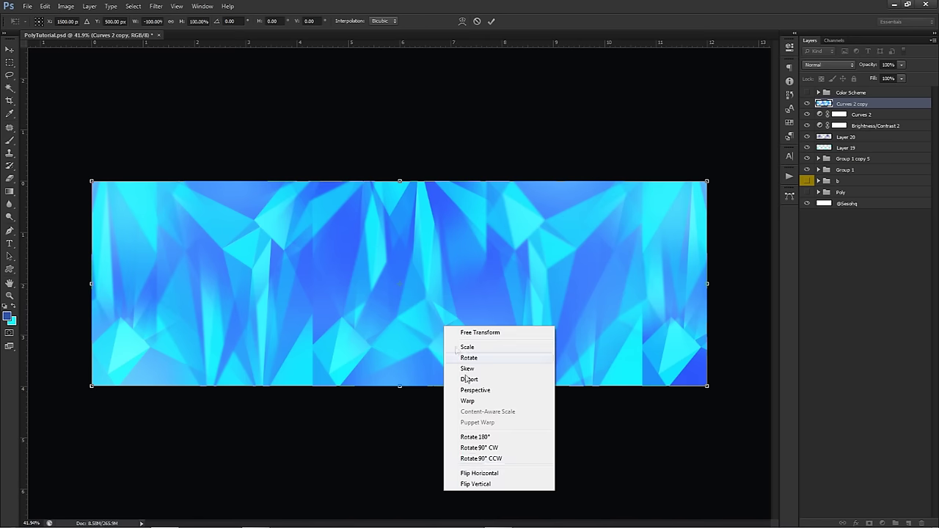
click(469, 485)
right_click(470, 240)
click(480, 415)
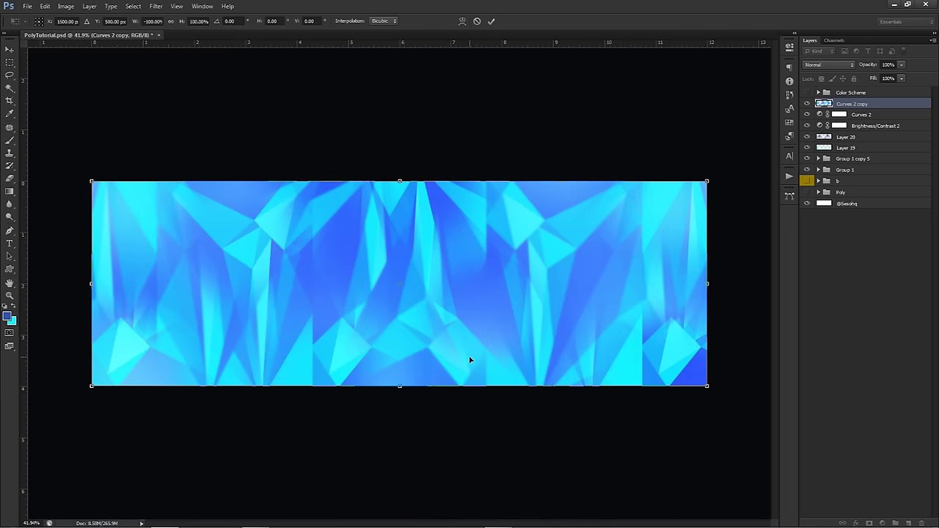
click(492, 22)
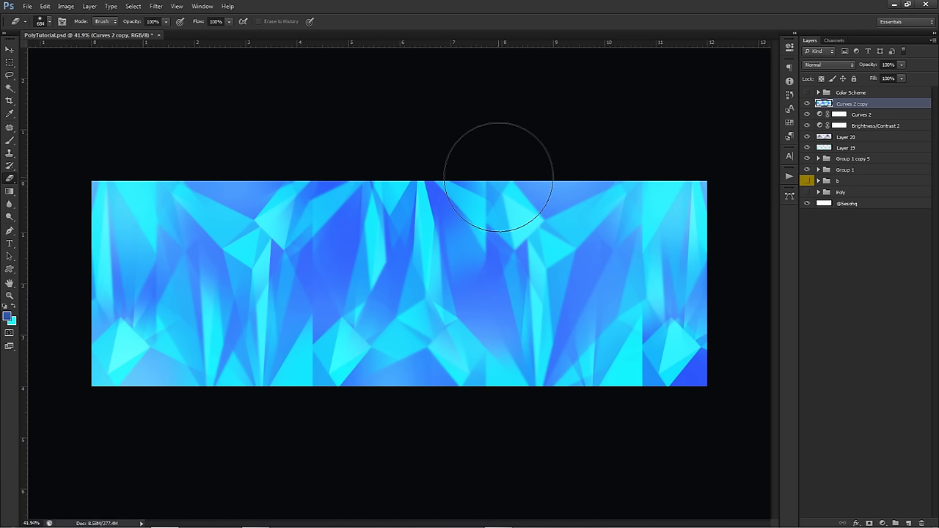
- Compare the banner with and without the blurred Curves 2 copy layer
key(v)
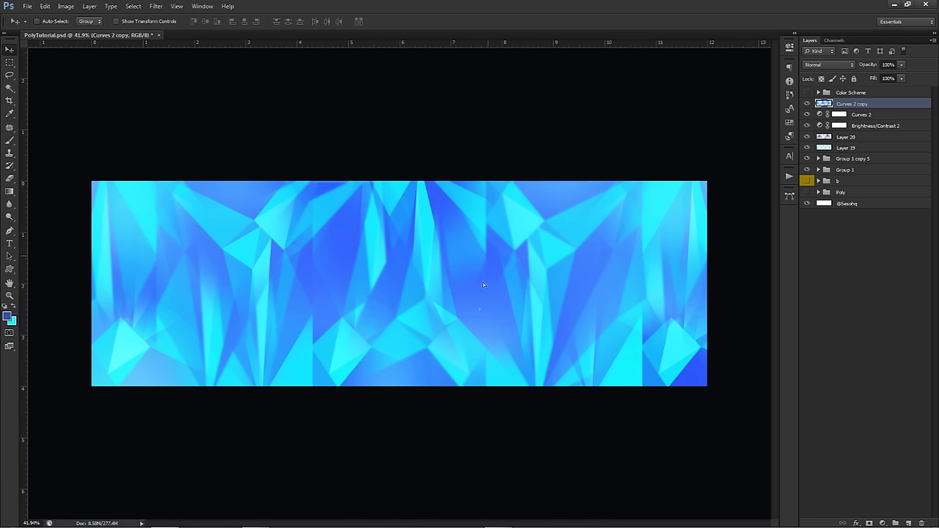
click(809, 105)
click(809, 104)
- Add a new layer above the blurred copy, set the foreground color to white (ffffff) and brush a large glow near the banner's top edge
click(909, 522)
key(b)
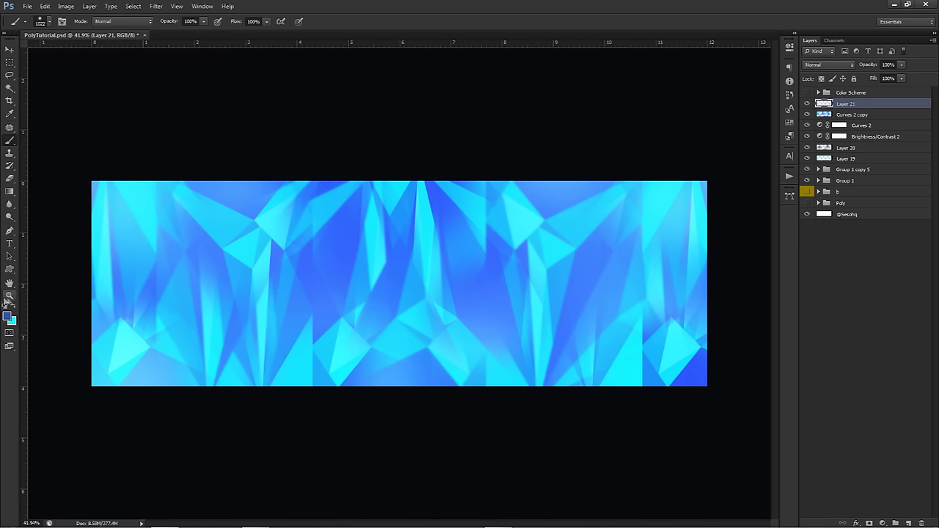
click(6, 314)
drag(476, 139, 419, 88)
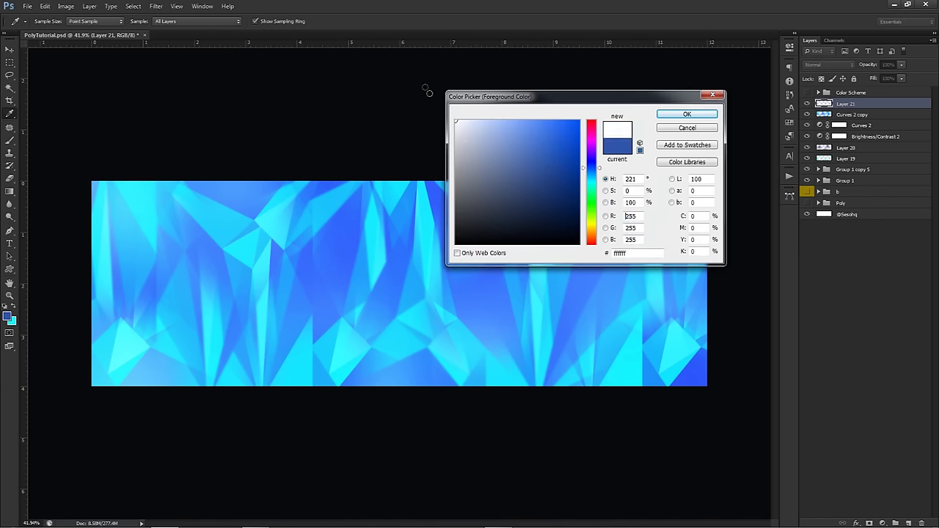
click(671, 113)
scroll(341, 234, down, 1)
mouse_move(342, 228)
mouse_down()
mouse_move(394, 248)
mouse_move(413, 151)
mouse_up()
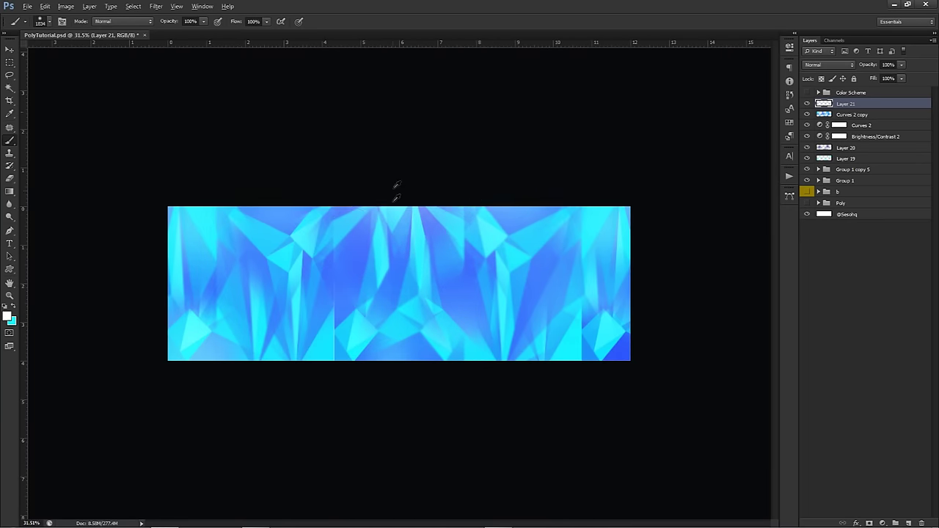
scroll(400, 198, up, 1)
scroll(400, 196, up, 1)
scroll(404, 241, down, 1)
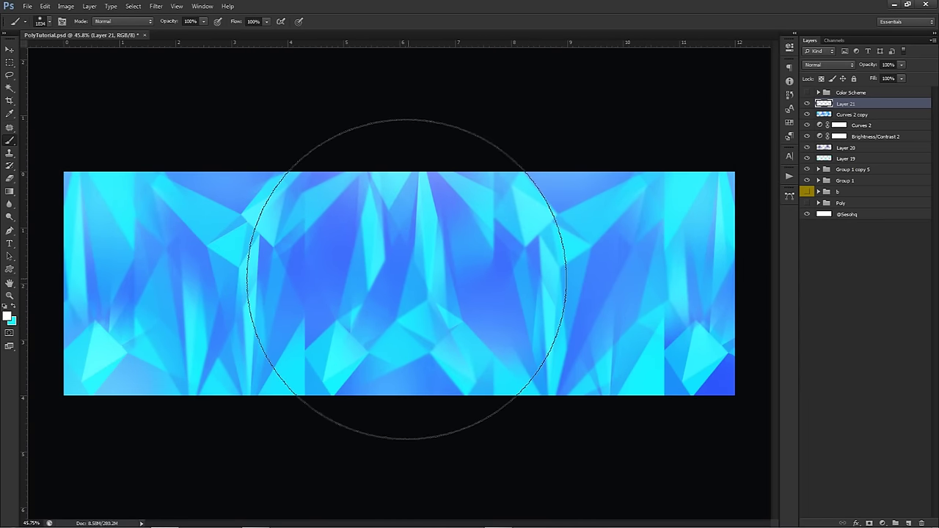
- Add the centered text BANNERTUTORIAL in white 7 pt Nexa Bold near the middle of the banner
key(t)
click(408, 291)
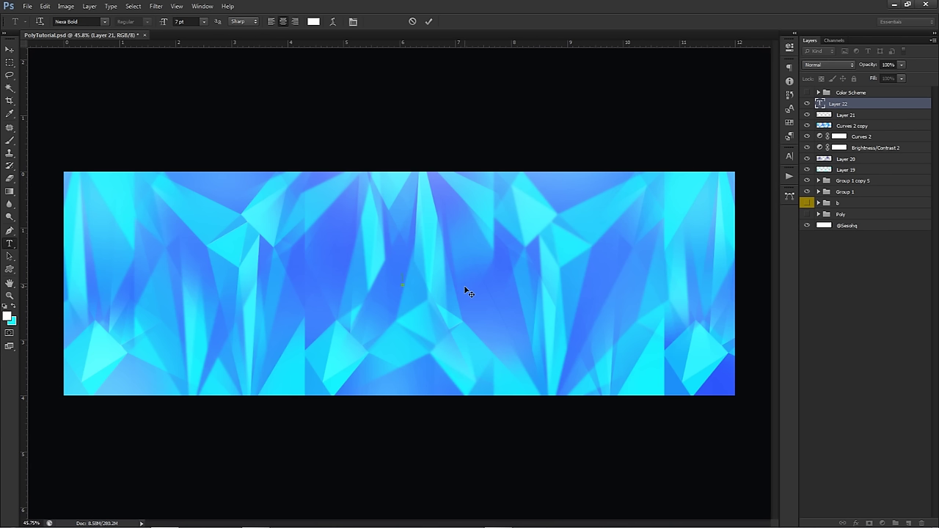
text(bANNER)
key(ctrl+a)
text(BANNER)
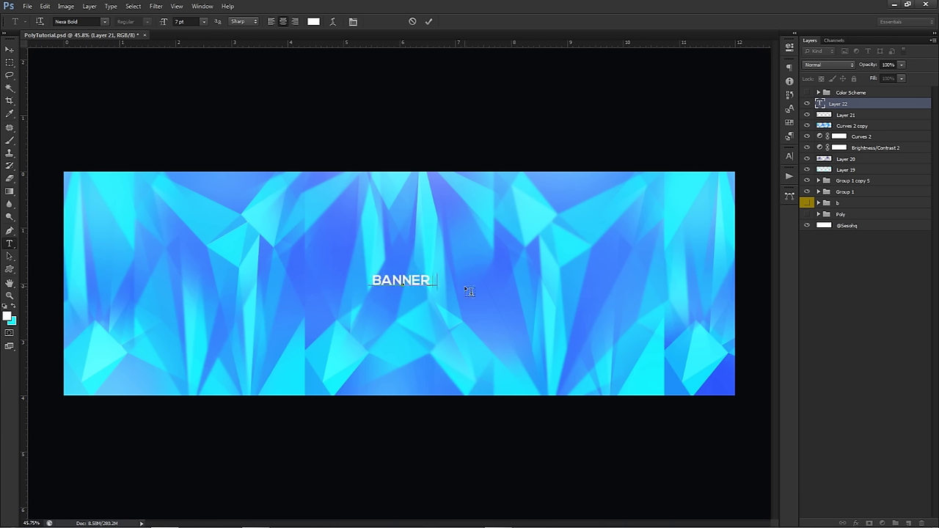
text(TUTORIAL)
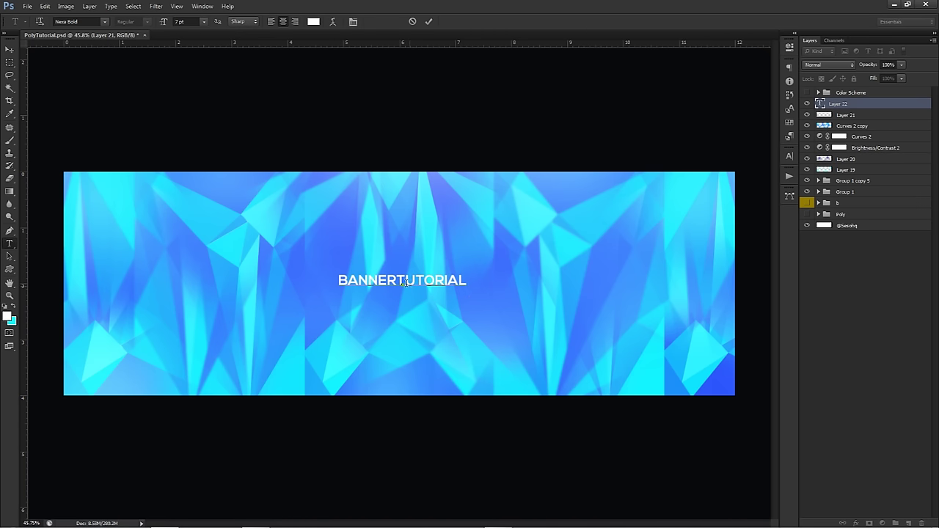
- Change the word TUTORIAL within the banner text to the Nexa Light font and commit the text
drag(397, 281, 467, 281)
click(104, 21)
click(117, 37)
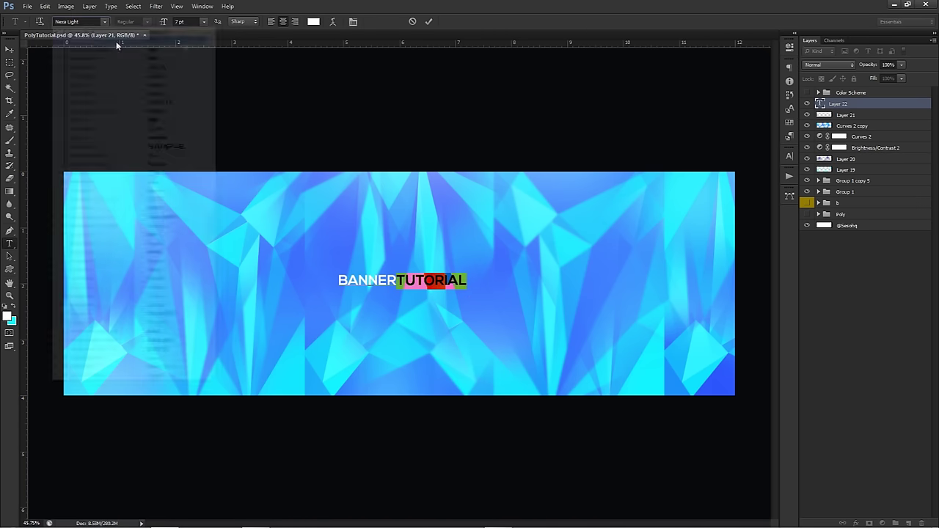
click(428, 21)
key(v)
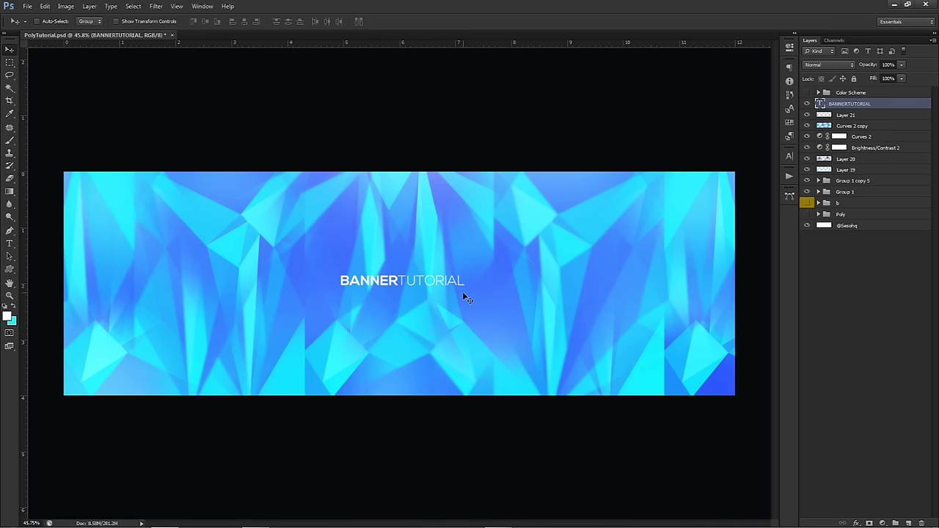
- Move the BANNERTUTORIAL text slightly right and down using Free Transform and commit the transform
key(ctrl+t)
drag(423, 290, 431, 289)
key(Return)
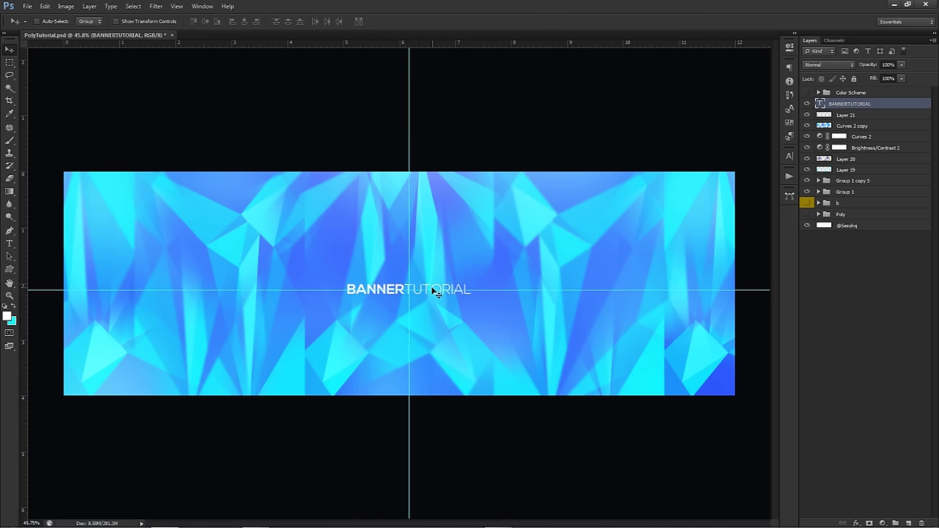
scroll(477, 294, down, 1)
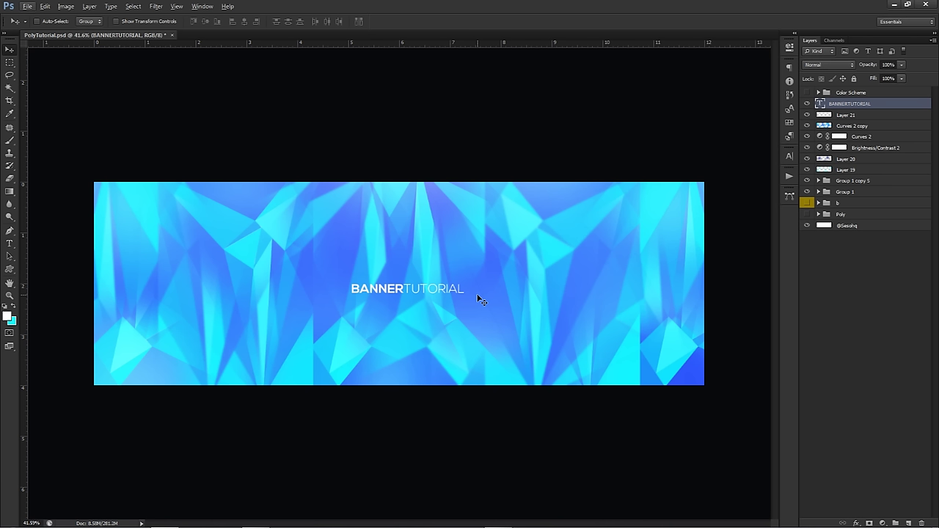
- Show the Color Scheme group and group all layers from the BANNERTUTORIAL text down to Group 1
click(807, 92)
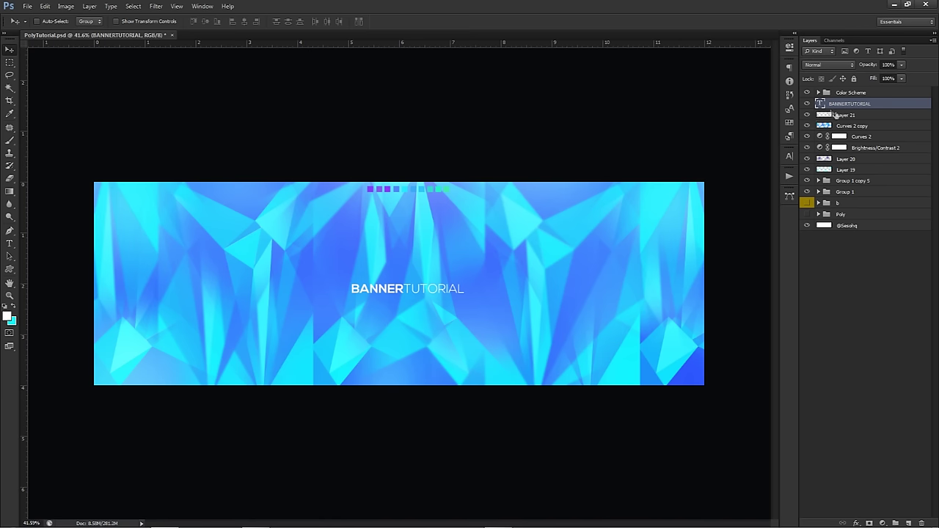
shift+click(843, 192)
key(ctrl+g)
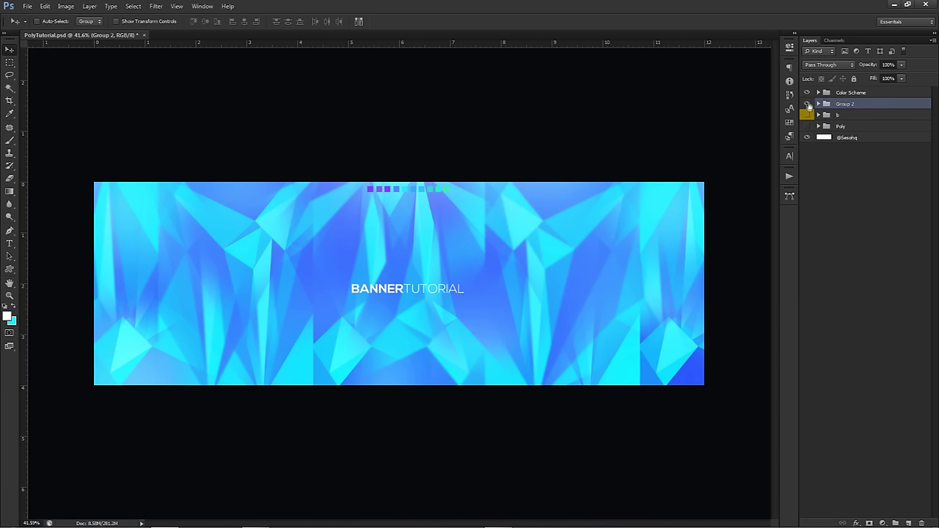
- Hide the grouped banner and sample the purple swatches with the foreground Color Picker, trying the lighter tint b281fe
click(807, 103)
click(7, 316)
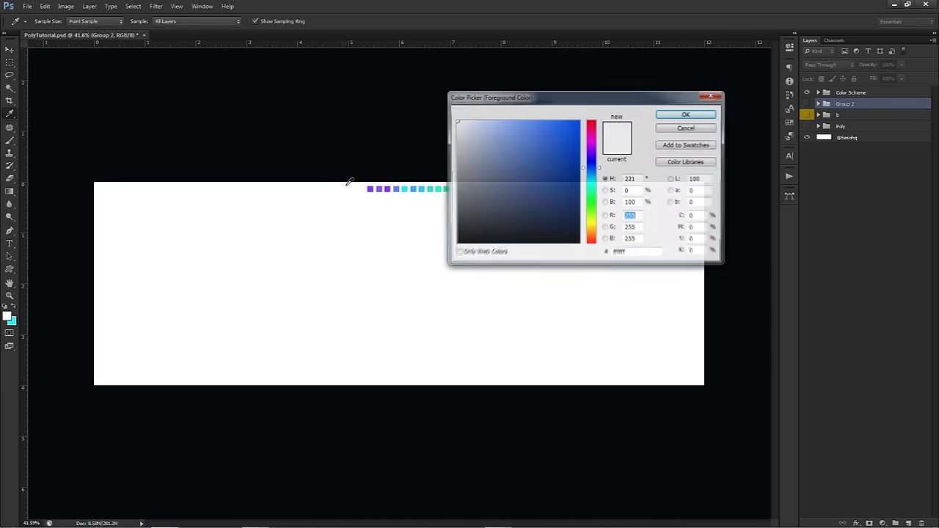
click(370, 188)
drag(501, 93, 357, 224)
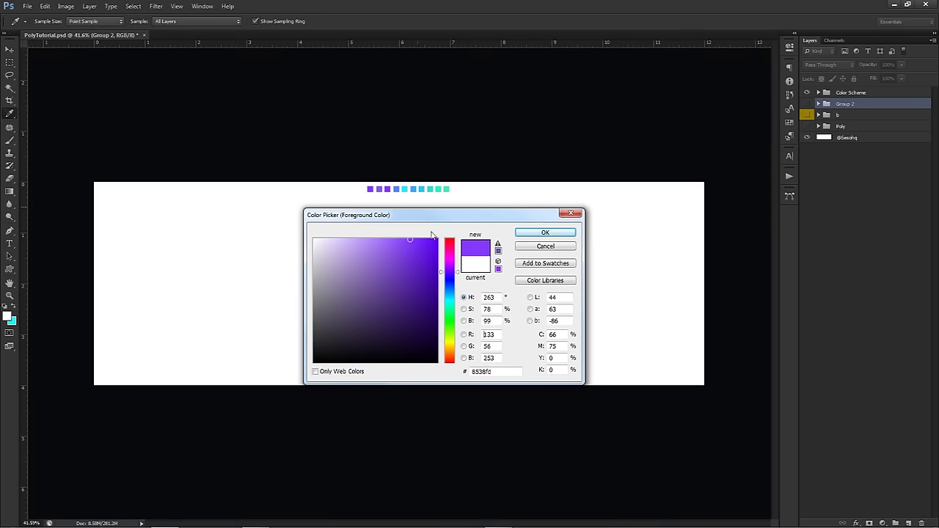
click(381, 189)
click(386, 190)
click(380, 190)
click(371, 190)
mouse_move(404, 254)
mouse_down()
mouse_move(382, 264)
mouse_move(398, 296)
mouse_move(374, 239)
mouse_up()
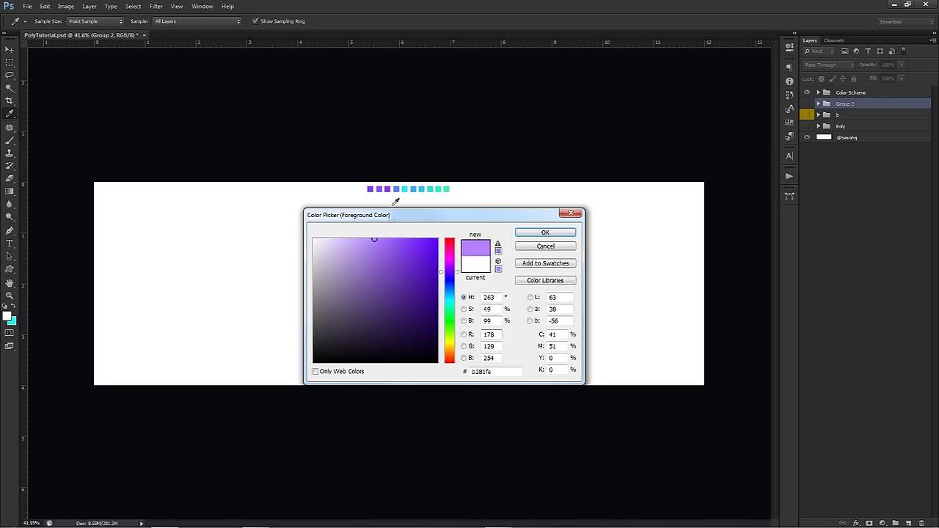
- Sample the green, teal and cyan swatches, cancel the color change and show the grouped banner again
click(448, 189)
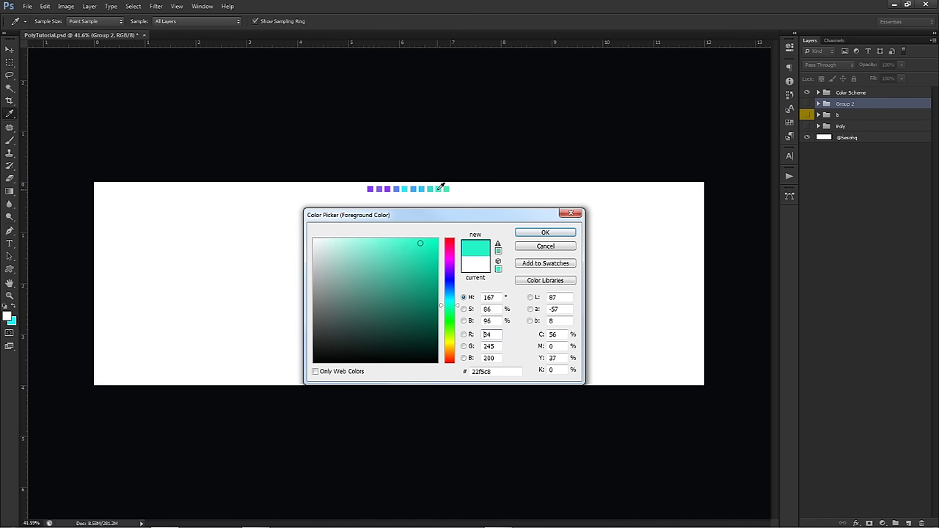
click(432, 188)
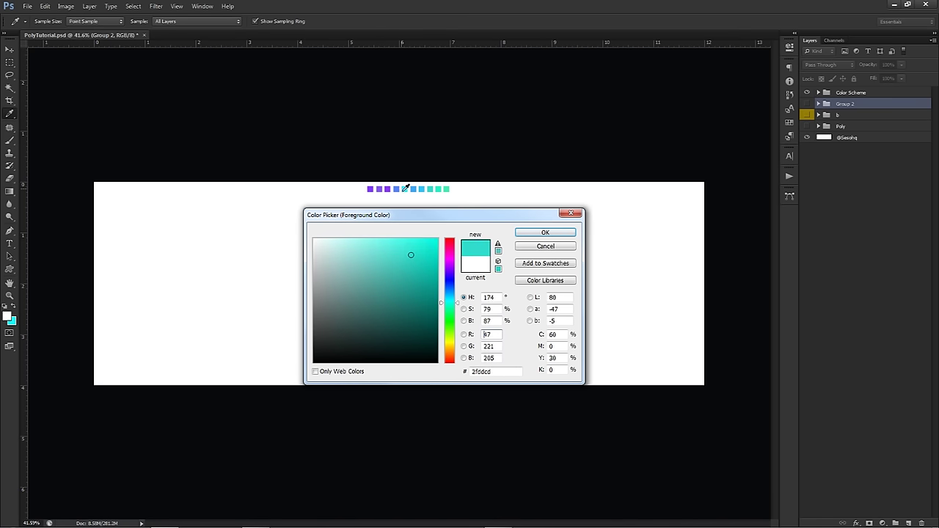
click(405, 188)
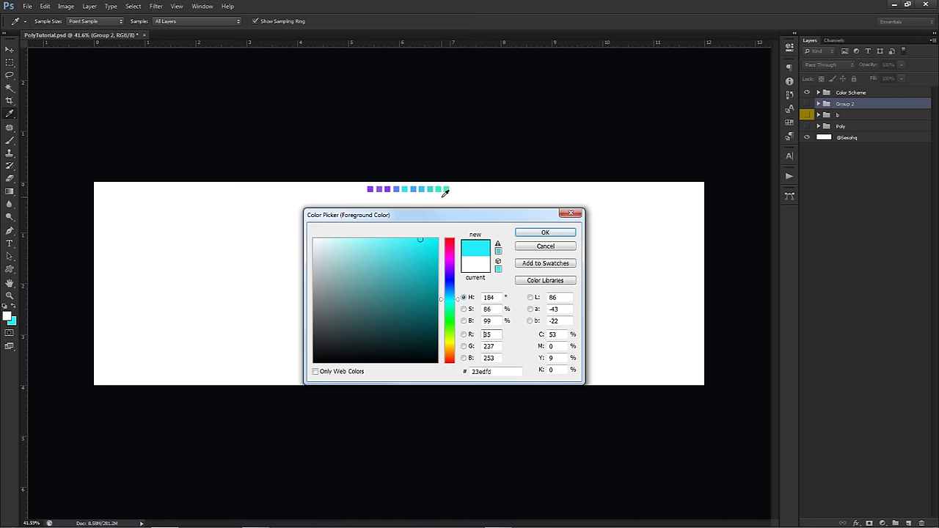
click(543, 247)
key(v)
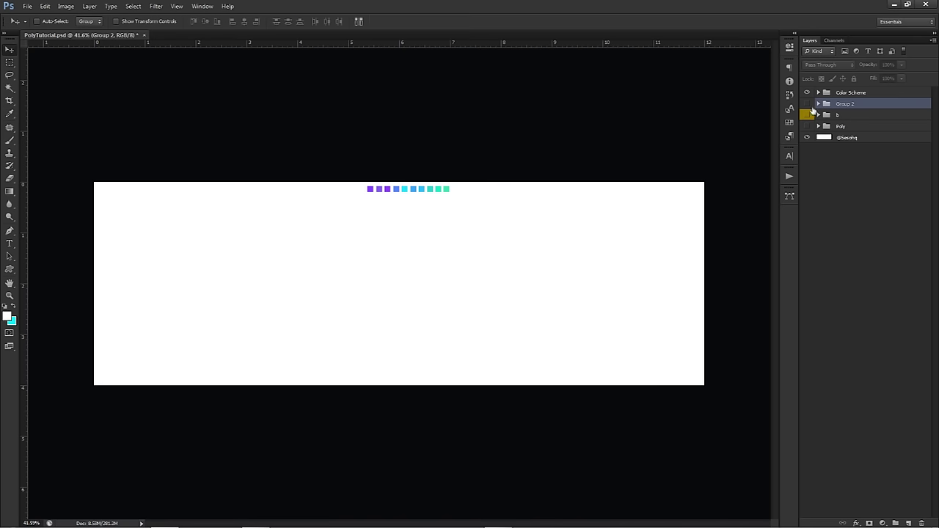
click(807, 114)
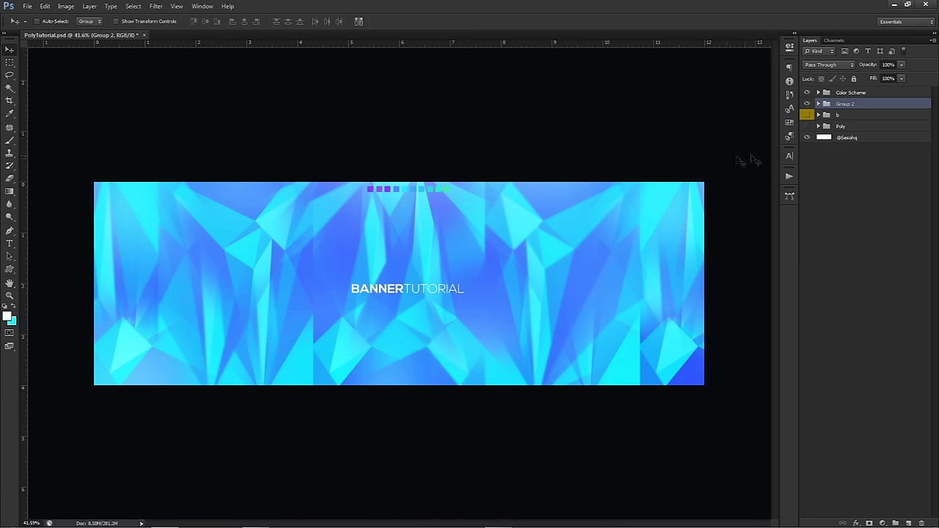
- Move the BLK CC group out of the Poly group to above the banner group and make it visible
click(818, 104)
click(818, 104)
click(819, 128)
click(819, 127)
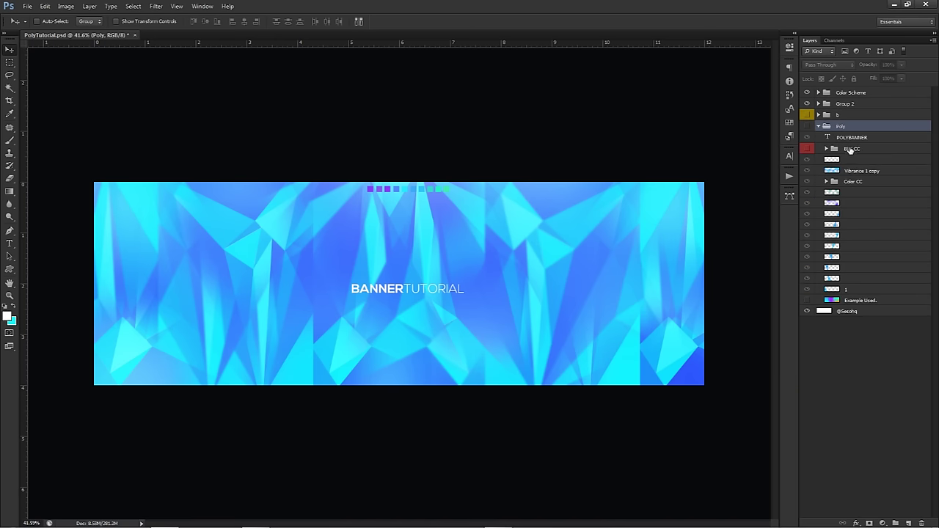
drag(853, 151, 849, 101)
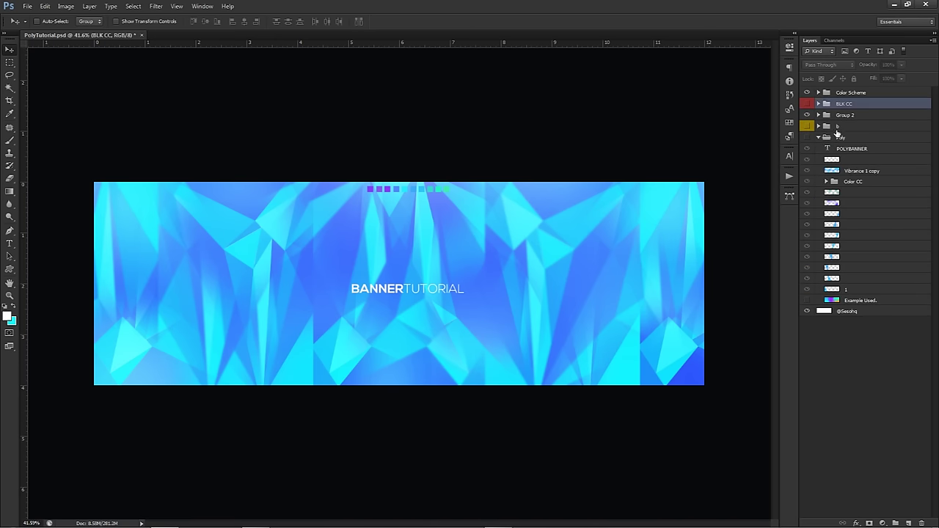
click(820, 138)
click(807, 103)
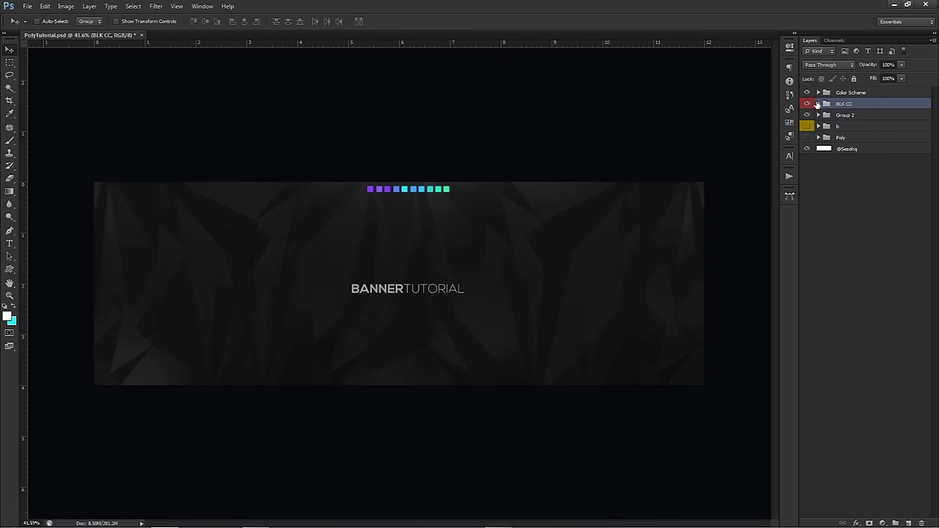
- Set the Lightness of Hue/Saturation 1 in the BLK CC group to -40, keeping Saturation at -100
click(818, 103)
double_click(830, 149)
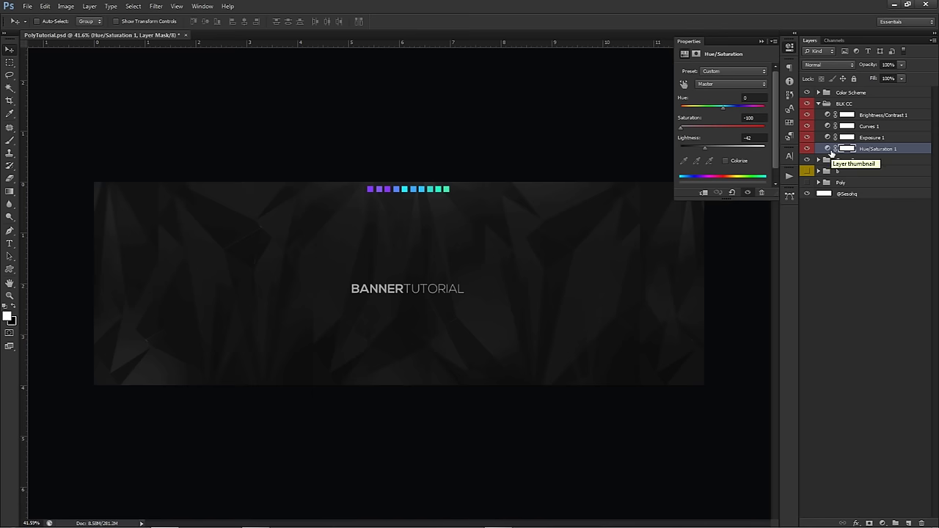
click(754, 138)
text(-40)
drag(719, 148, 721, 147)
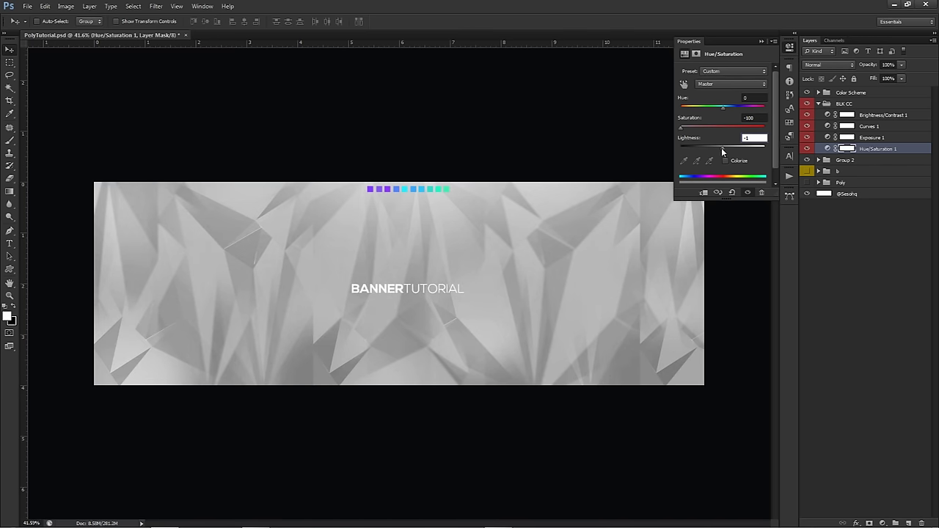
drag(721, 148, 723, 148)
text(-40)
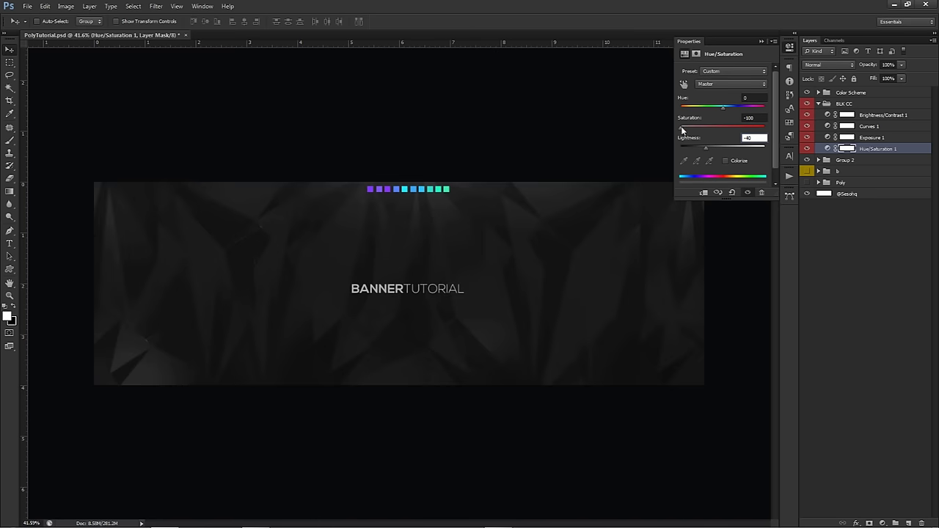
drag(681, 129, 649, 126)
- Set the Gamma Correction of the Exposure 1 adjustment to .65
click(824, 139)
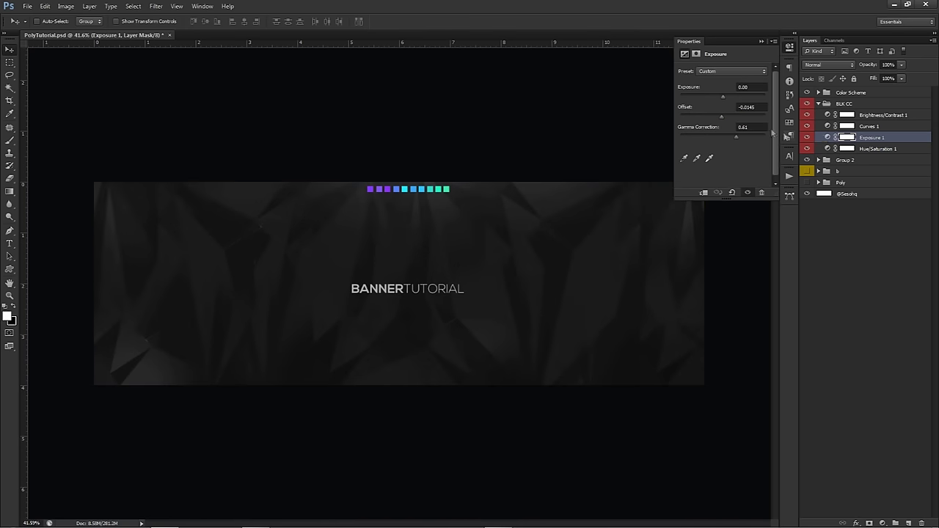
click(747, 107)
click(751, 123)
drag(733, 138, 723, 139)
click(712, 128)
text(1.)
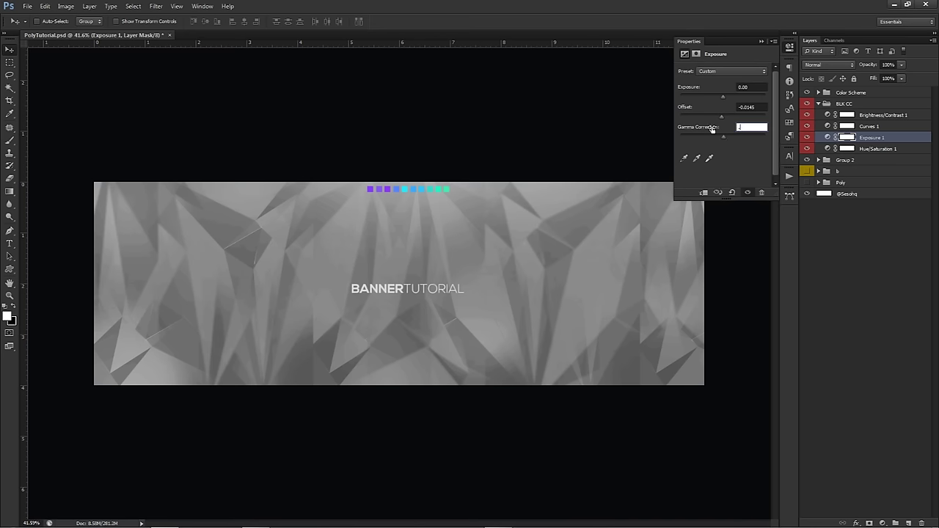
text(65)
key(Return)
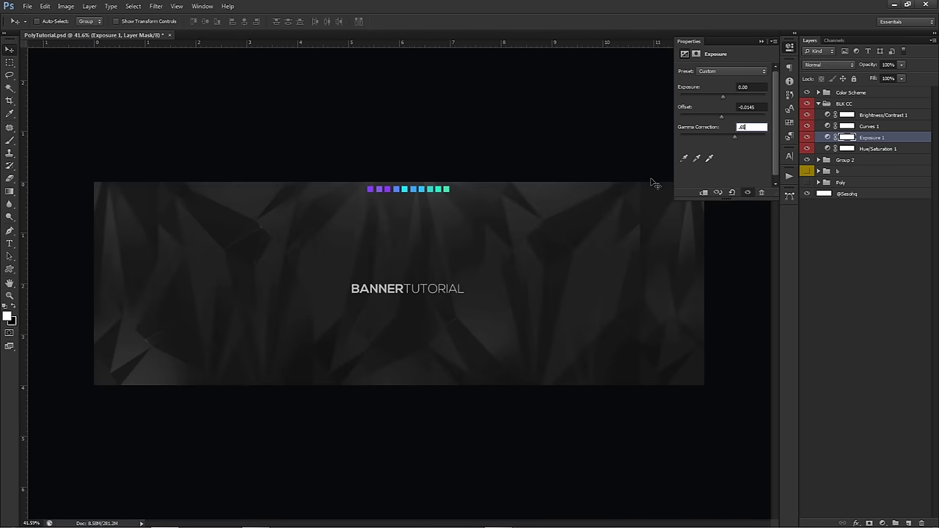
- Review the Curves 1 adjustment and compare the banner with and without it
click(821, 129)
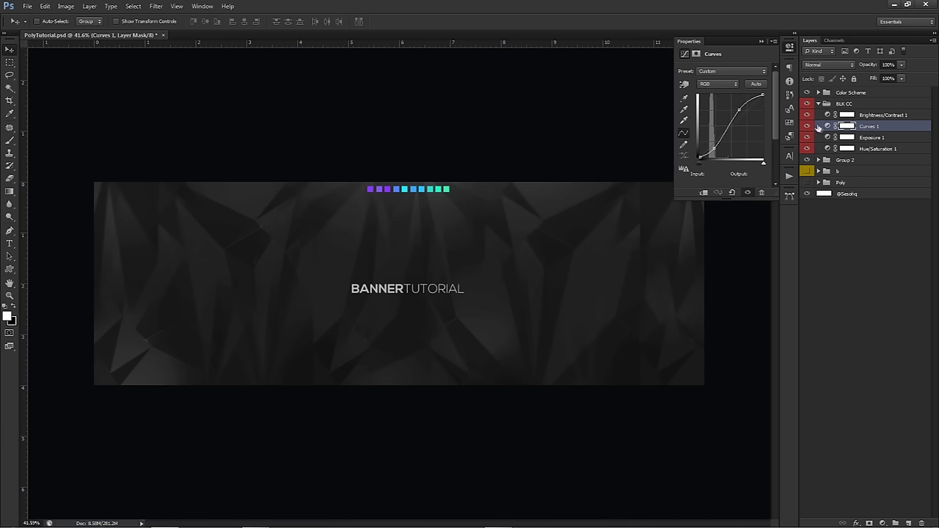
click(806, 127)
click(806, 126)
click(806, 126)
click(806, 126)
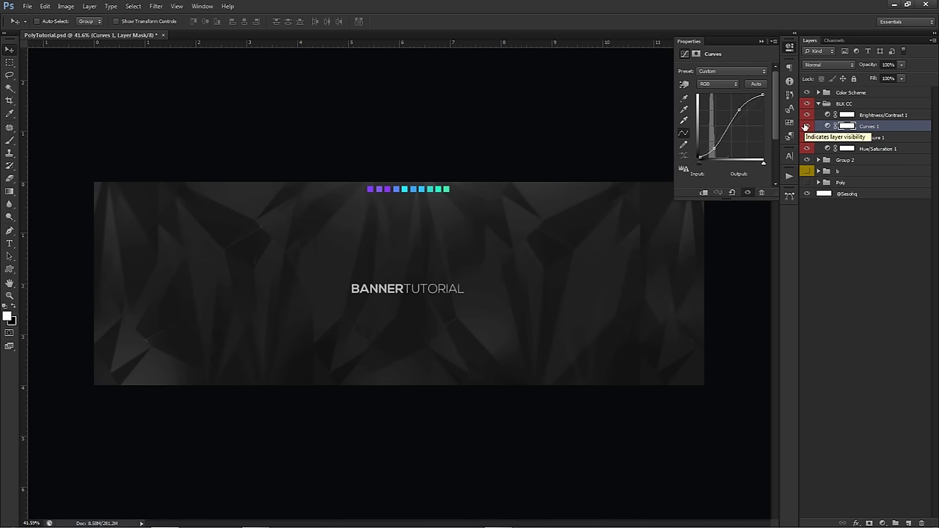
- Review the Brightness/Contrast 1 settings and compare the banner with and without that adjustment
click(823, 118)
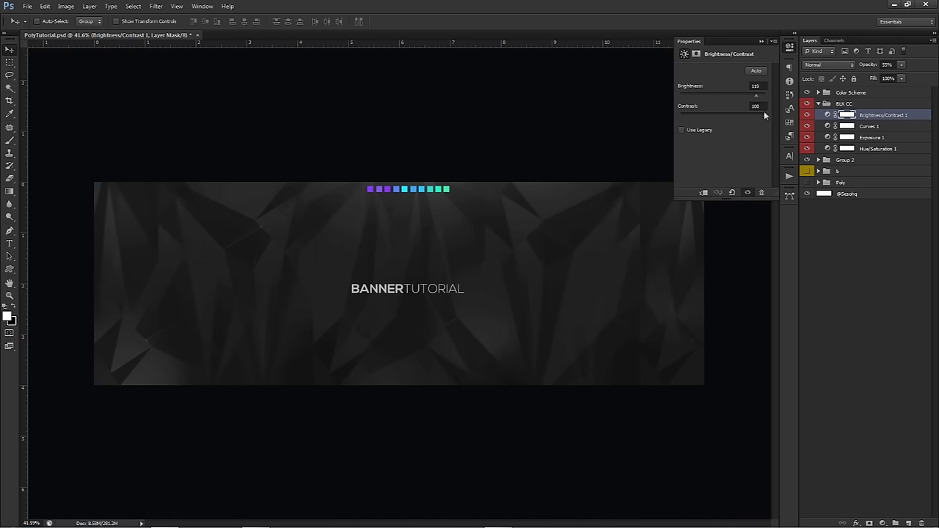
click(807, 115)
click(807, 115)
click(808, 116)
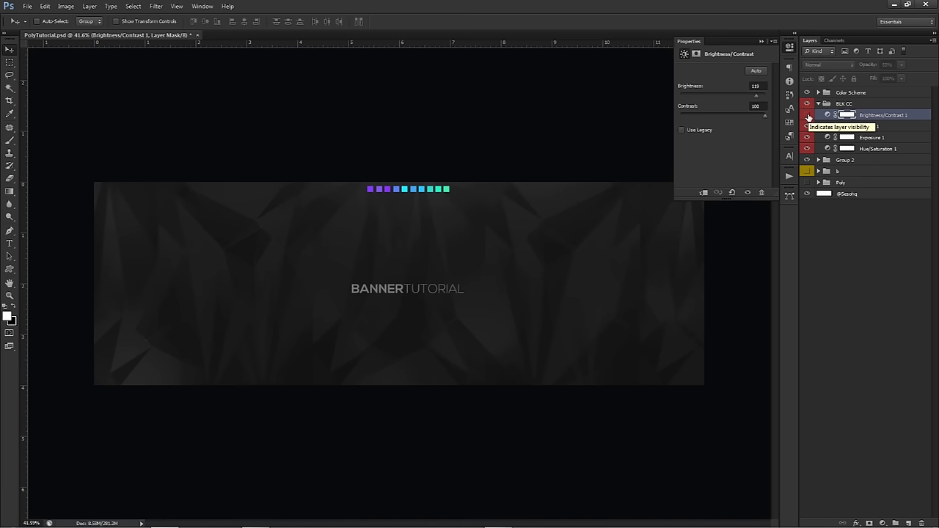
click(808, 116)
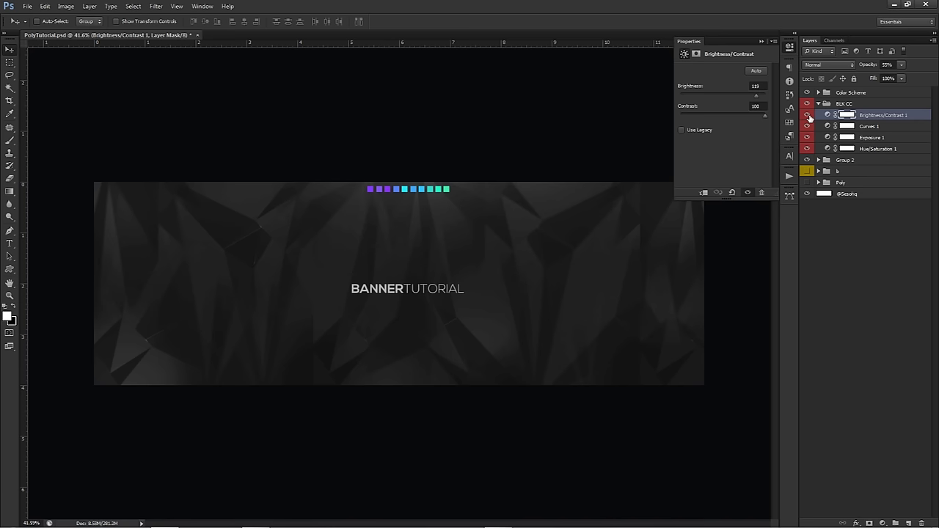
- Open the list of recently opened files
click(28, 6)
mouse_move(64, 74)
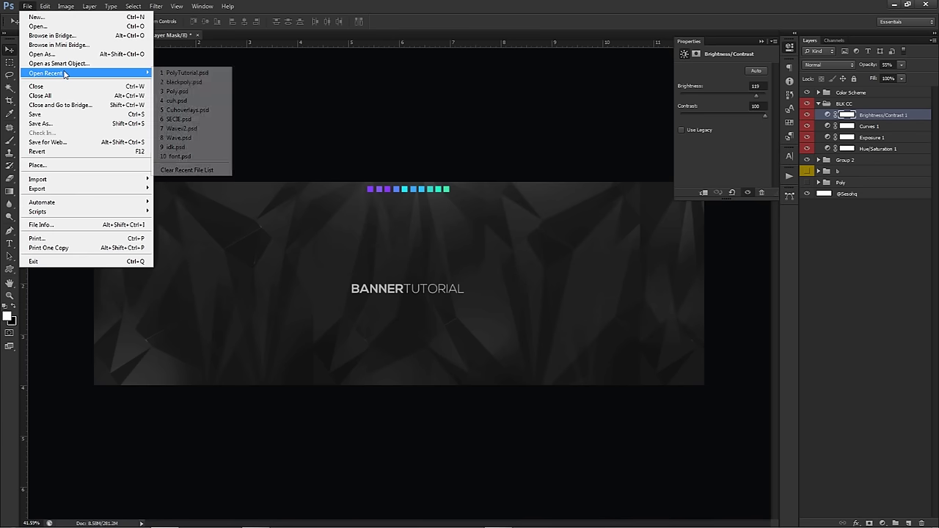